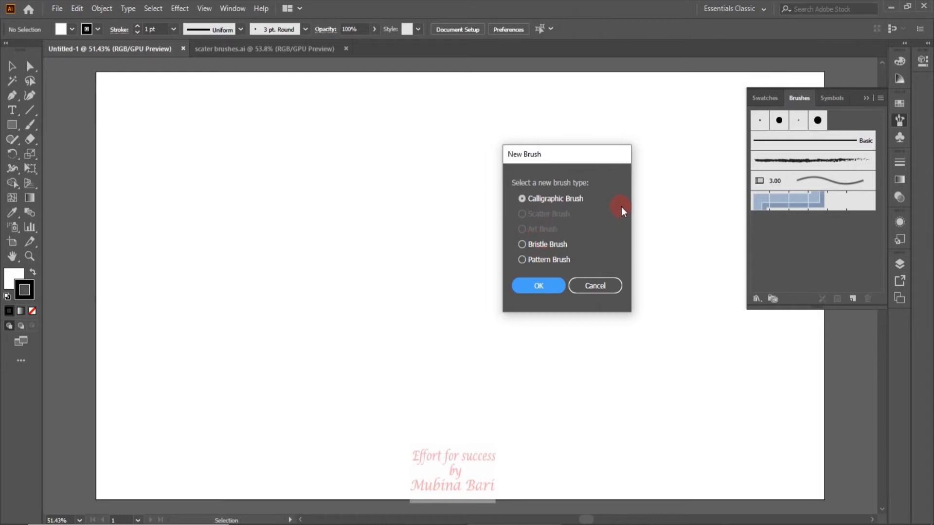
Step: Dismiss the New Brush dialog and draw an upright three-sided polygon about 196 px wide near the artboard's upper-left corner
click(593, 286)
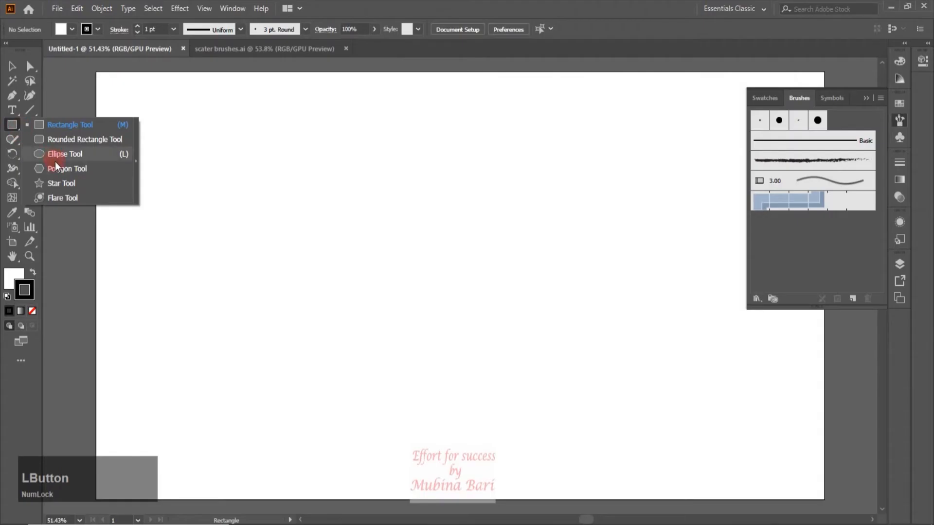
click(60, 173)
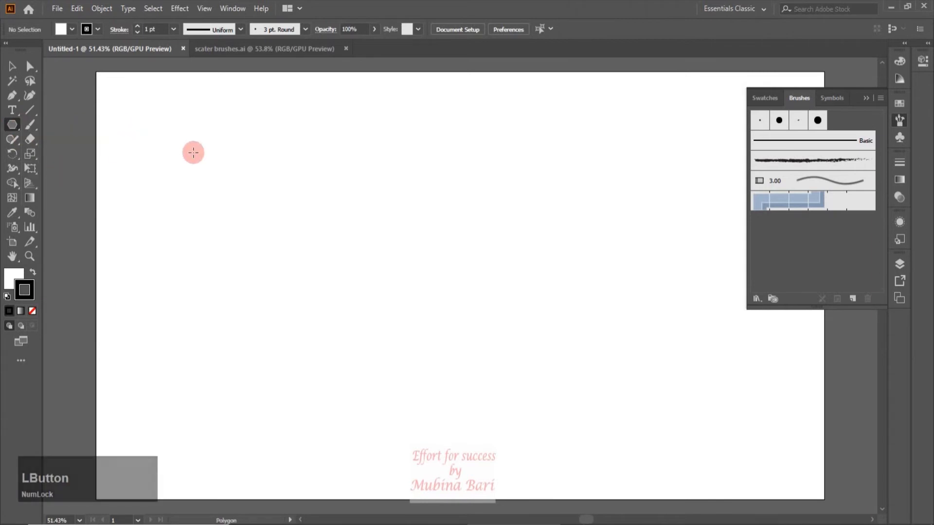
drag(184, 155, 212, 184)
key(Down)
key(Down)
key(Down)
key(shift)
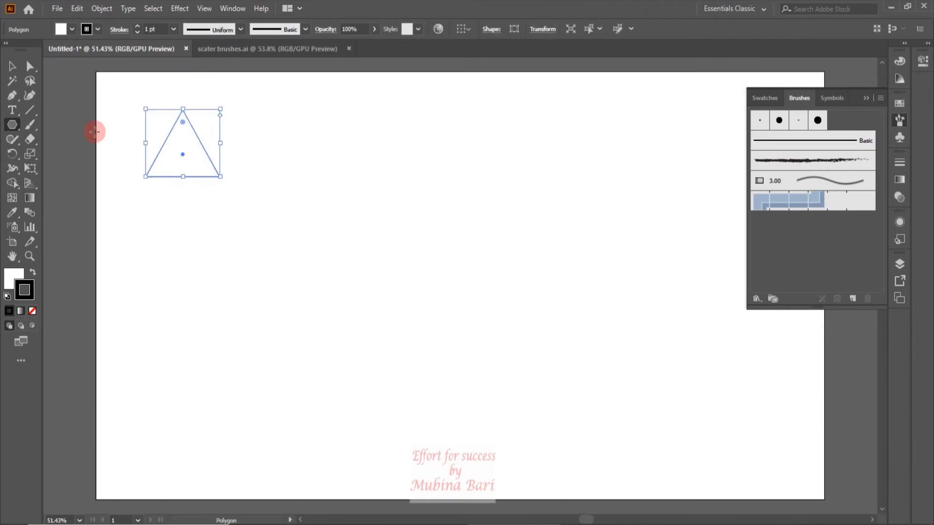
Step: Create two successively smaller proportional copies of the triangle inside the original one
click(13, 66)
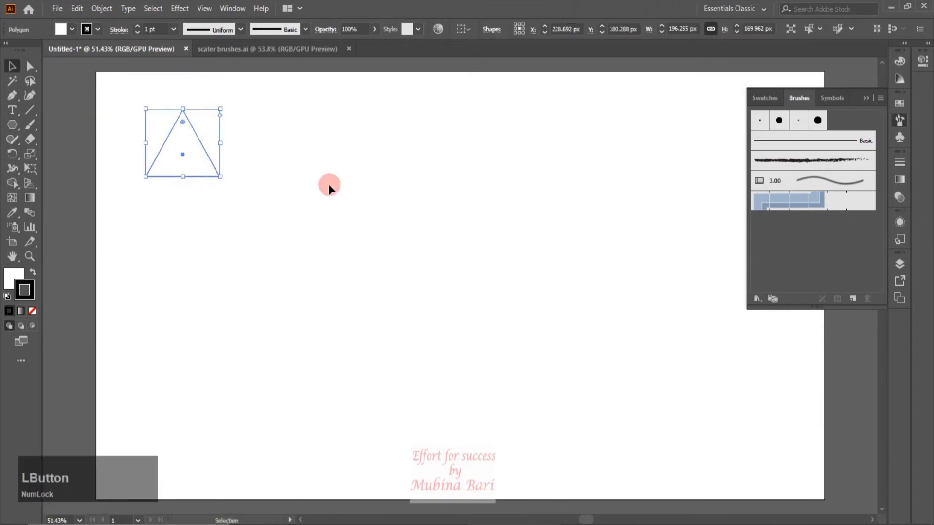
key(ctrl)
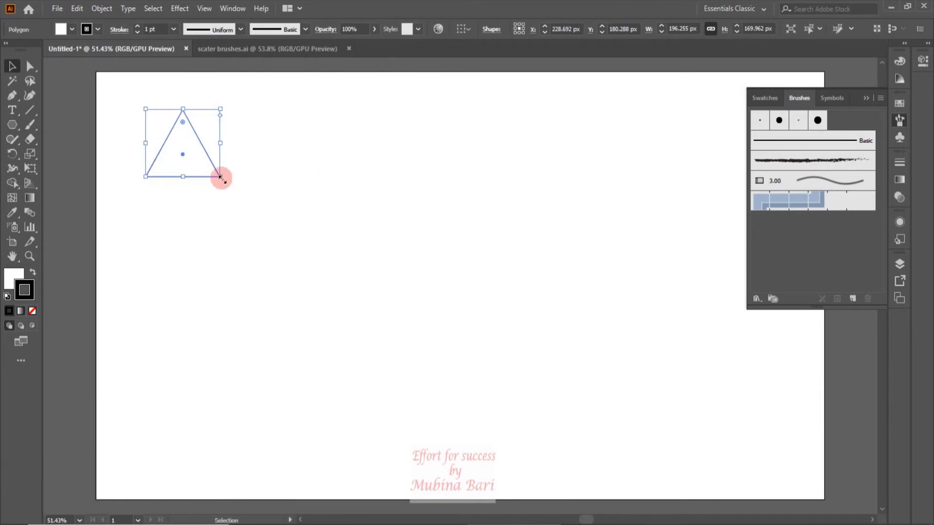
drag(221, 176, 204, 165)
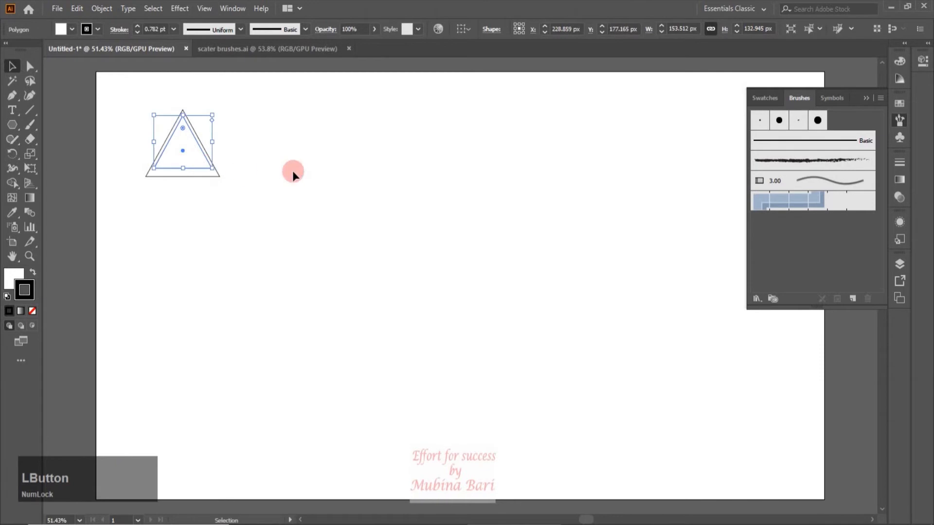
click(284, 170)
click(199, 171)
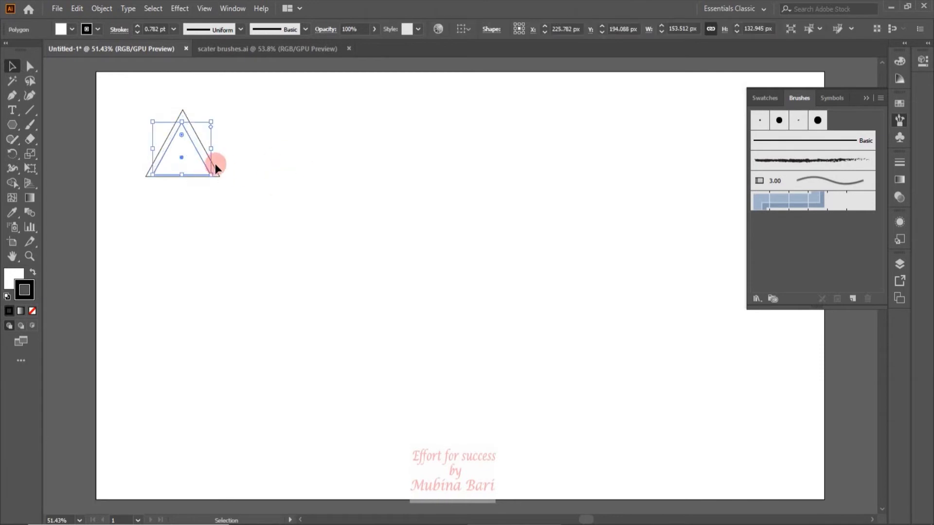
key(ctrl)
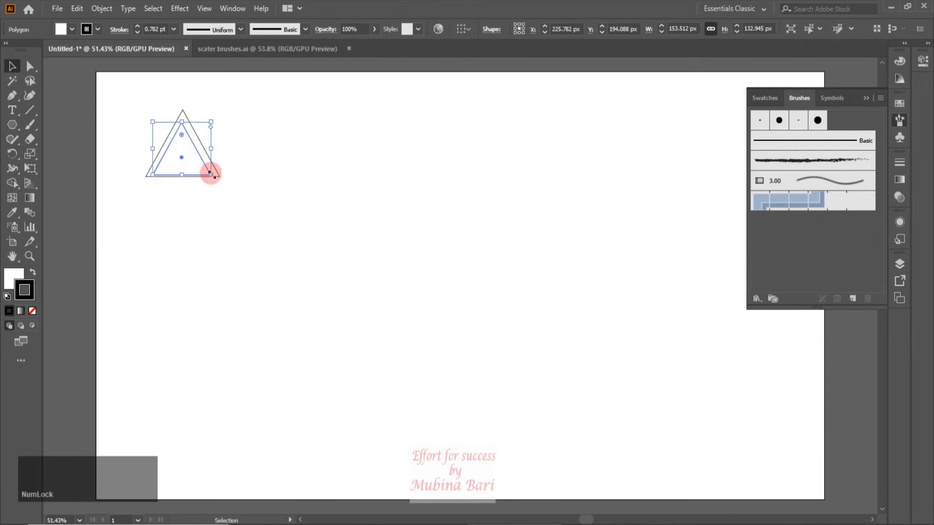
drag(210, 173, 201, 165)
key(shift)
Step: Align the three nested triangles by their horizontal centers and bottom edges
drag(143, 82, 242, 195)
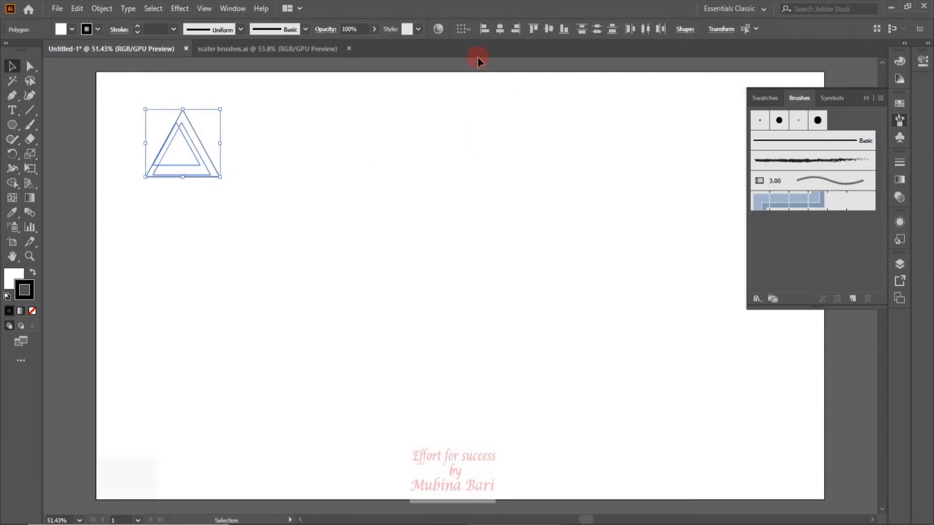
click(499, 31)
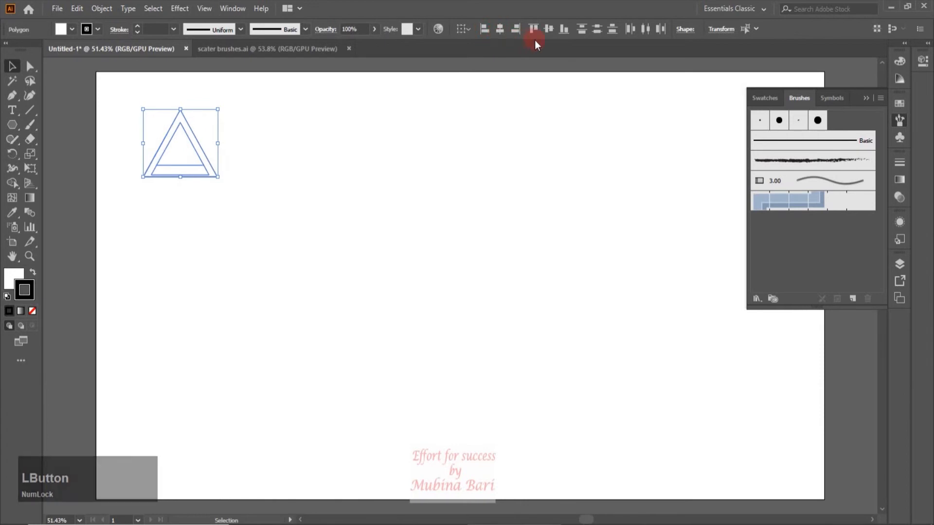
click(564, 32)
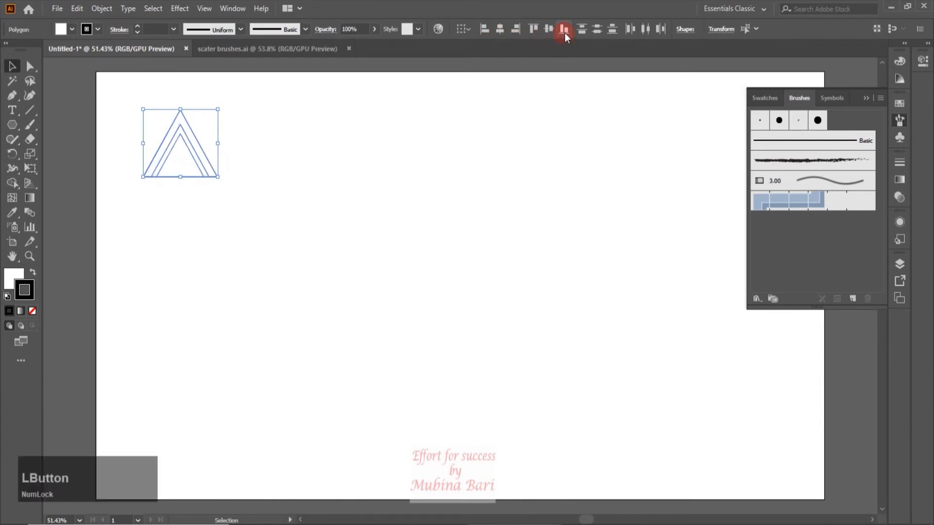
key(ctrl+z)
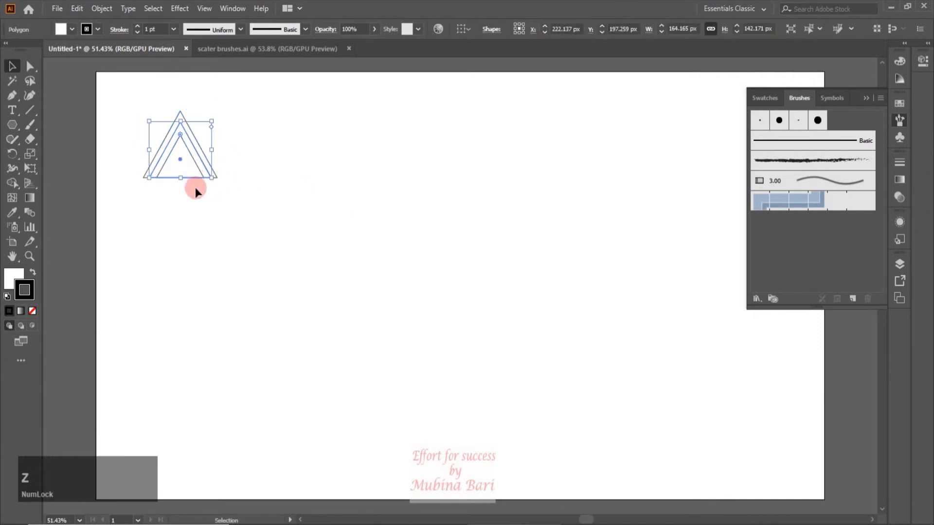
Step: Fill the innermost triangle with black and deselect it
click(188, 168)
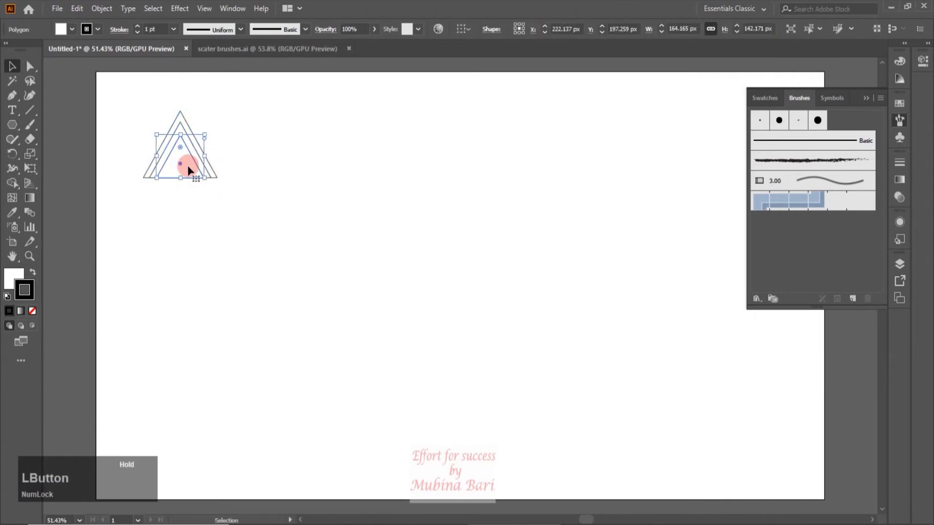
click(71, 29)
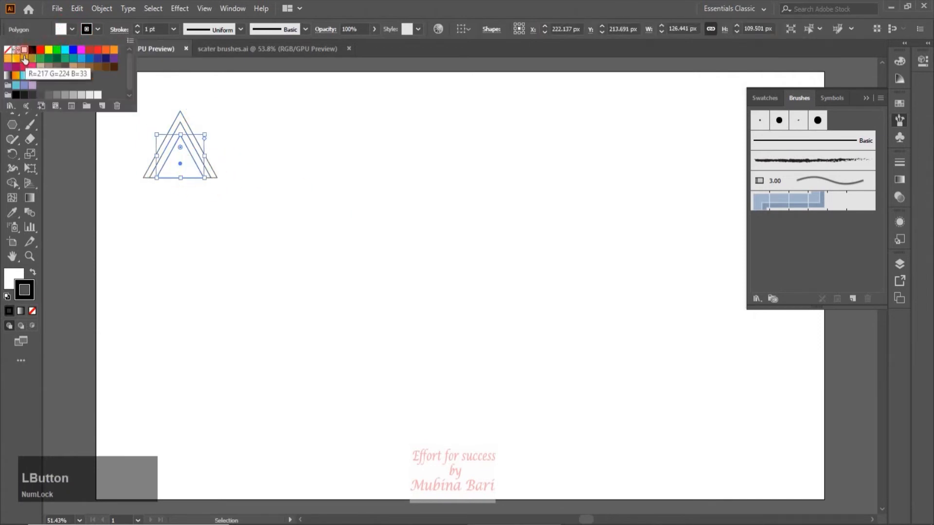
click(32, 50)
click(159, 214)
click(287, 206)
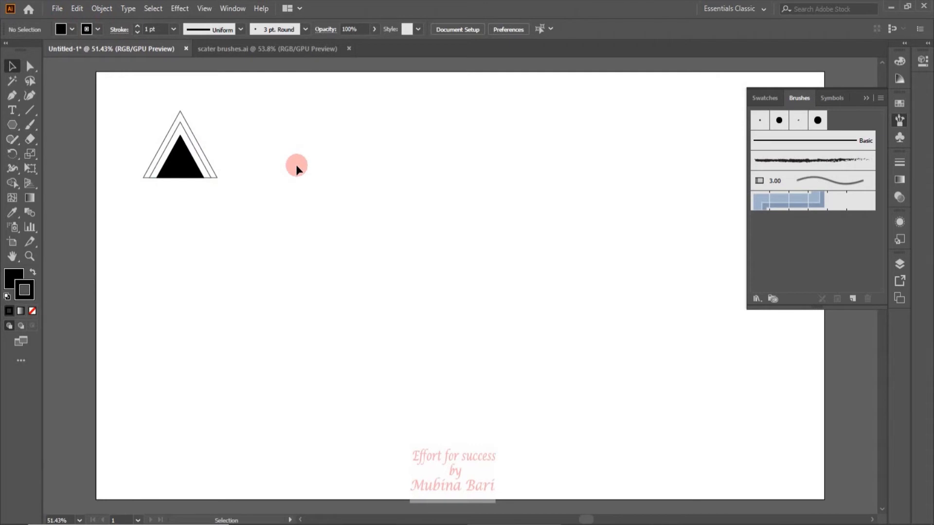
Step: Scale the nested triangles down to just over half their size and define them as a Scatter Brush with default options
drag(140, 117, 267, 198)
drag(220, 179, 185, 149)
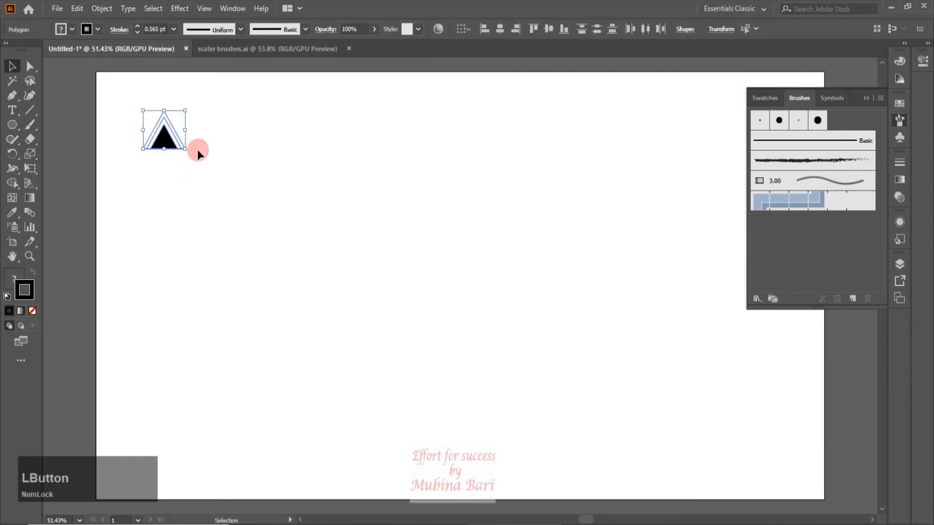
click(851, 298)
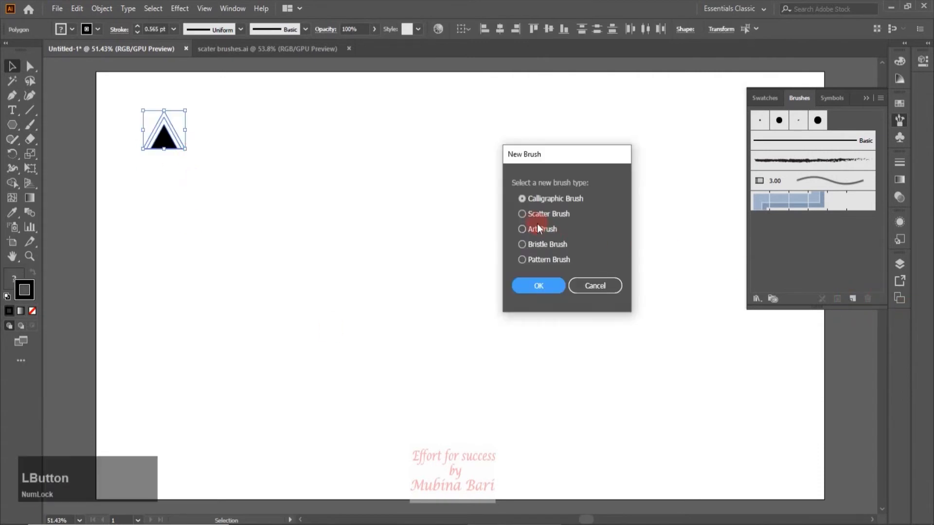
click(523, 214)
click(537, 286)
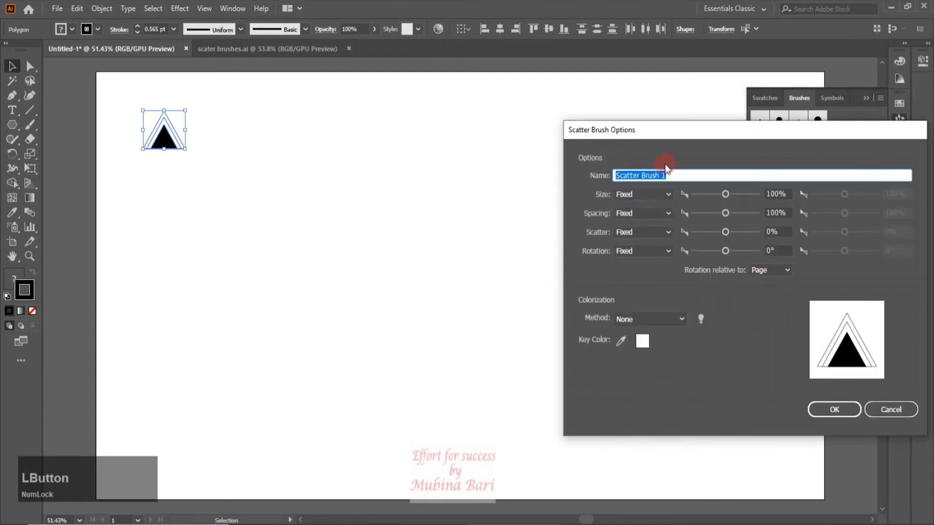
drag(805, 130, 726, 125)
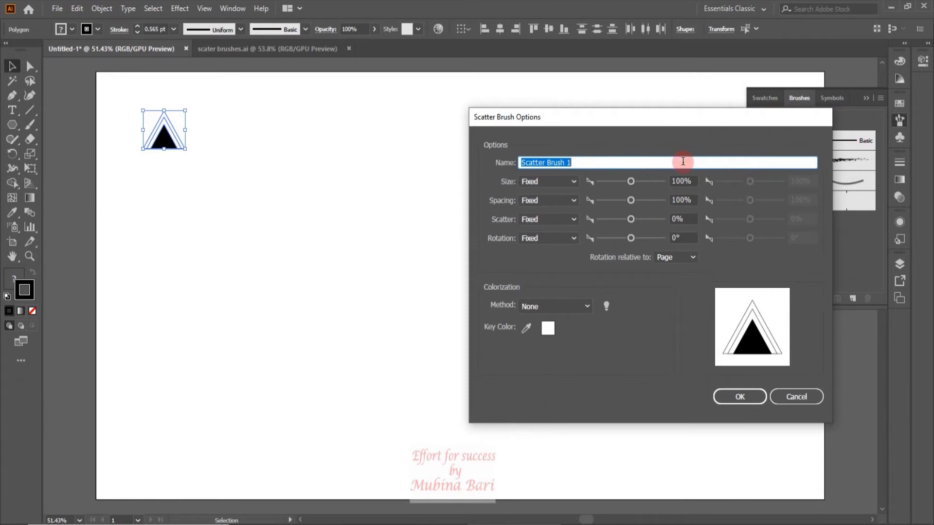
click(751, 402)
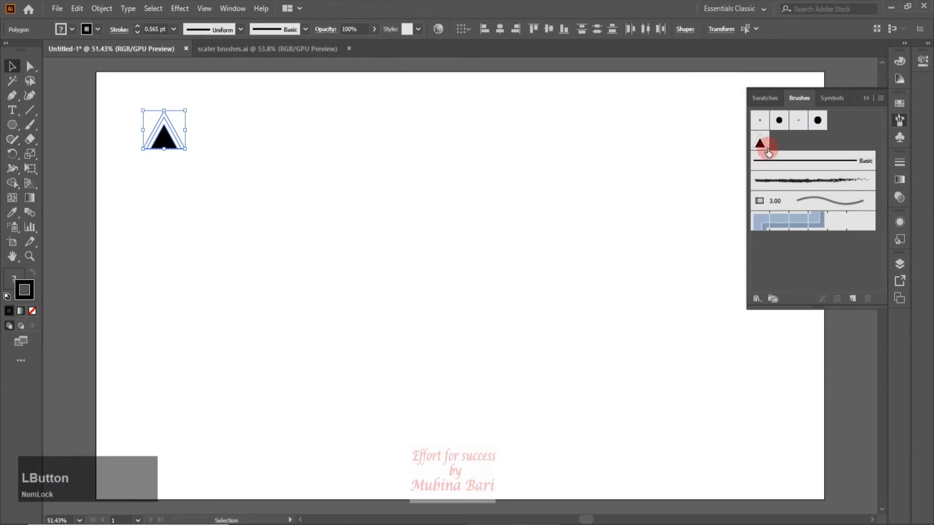
Step: Paint a wavy test stroke across the artboard with the triangle scatter brush and delete it
click(28, 125)
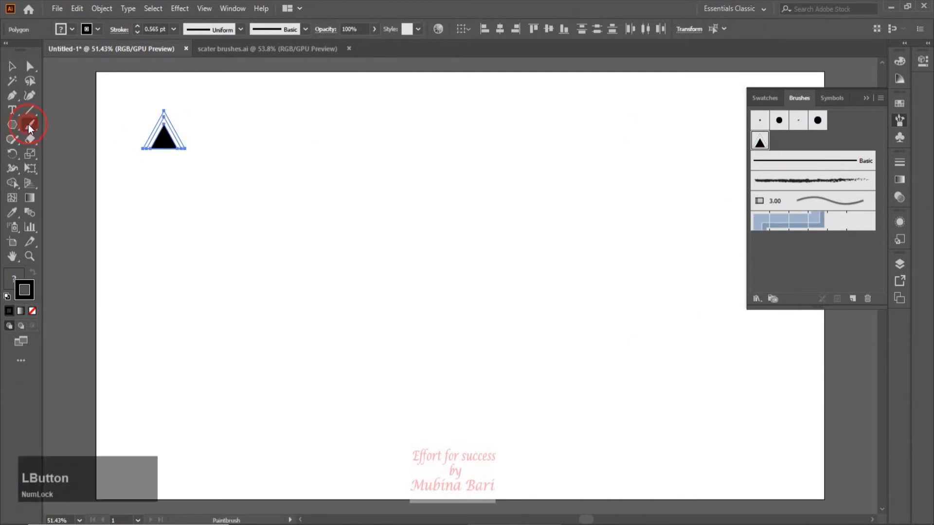
click(758, 146)
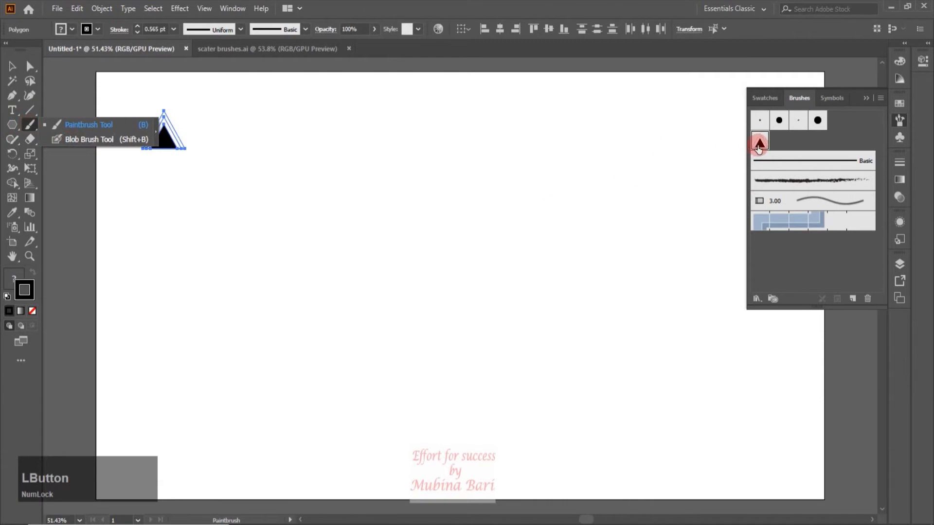
mouse_move(230, 280)
mouse_down()
mouse_move(257, 239)
mouse_move(339, 221)
mouse_move(463, 282)
mouse_move(626, 234)
mouse_move(639, 154)
mouse_up()
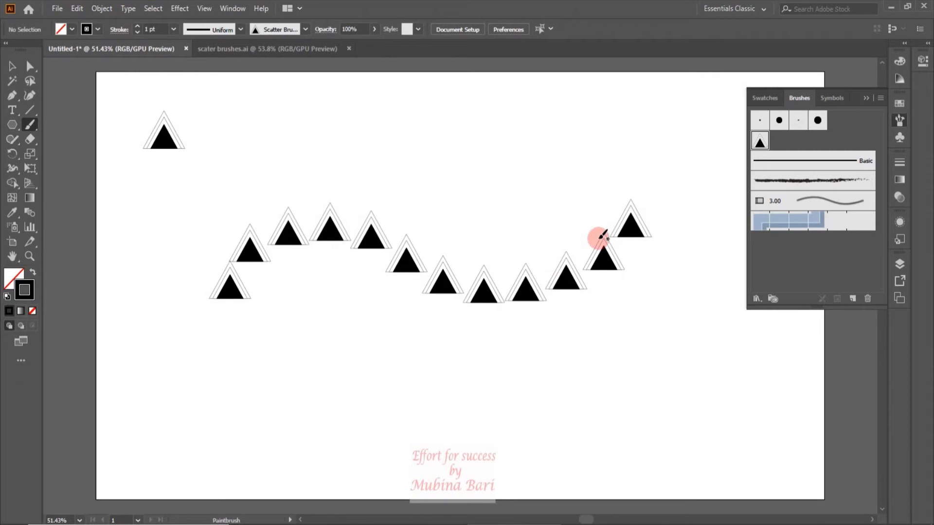
click(12, 65)
click(420, 265)
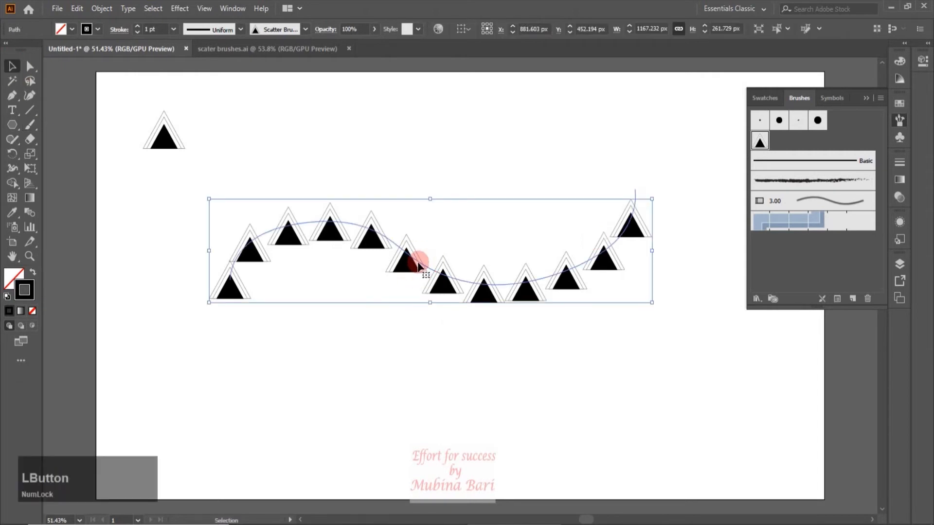
key(Delete)
Step: Draw a circle about 392 px in diameter near the artboard's center and apply the triangle scatter brush to its outline
drag(20, 131, 48, 156)
drag(359, 174, 506, 329)
click(759, 141)
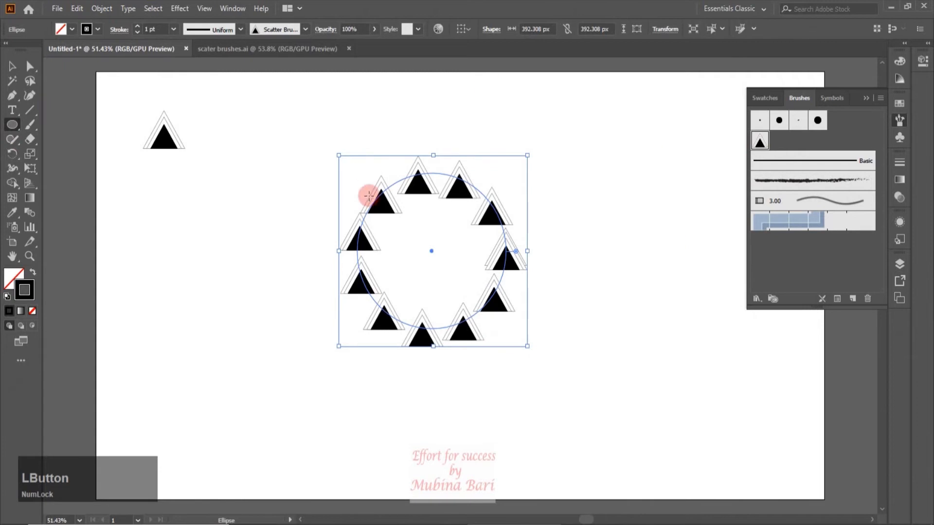
click(9, 65)
click(211, 321)
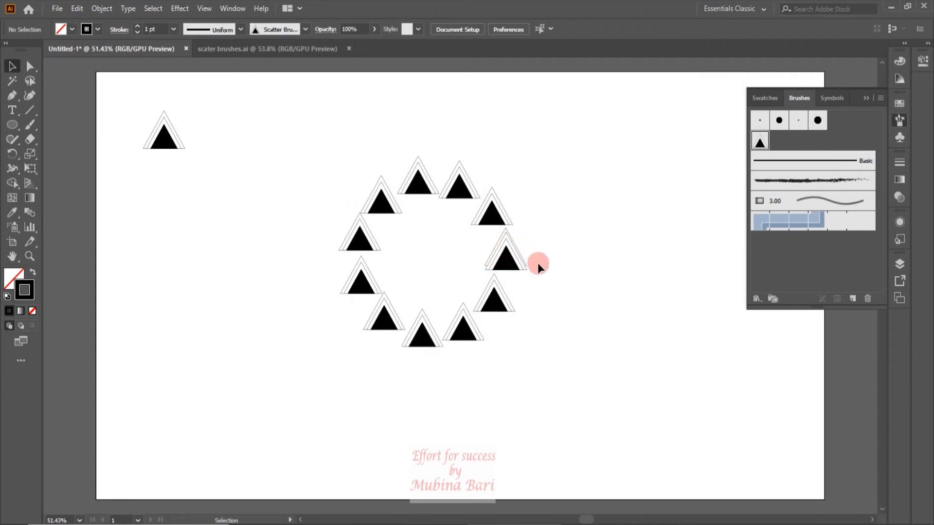
click(30, 257)
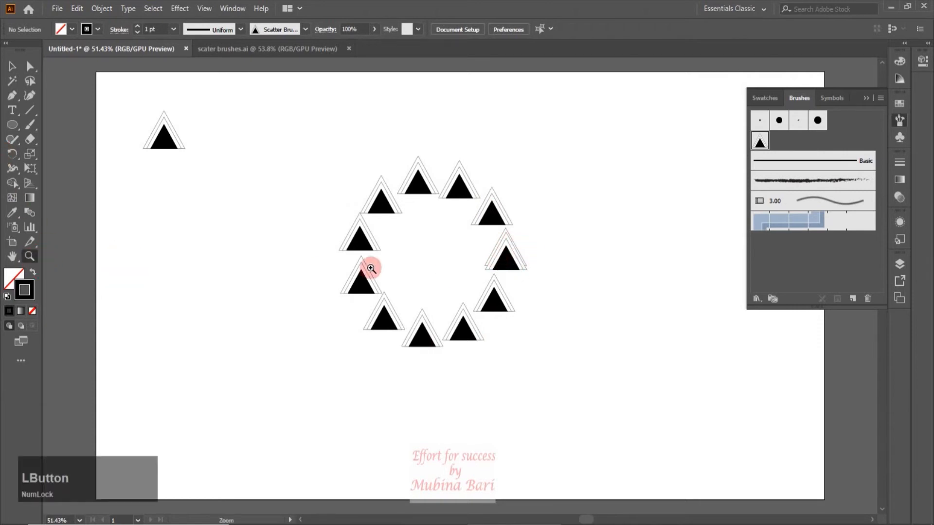
drag(438, 210, 600, 427)
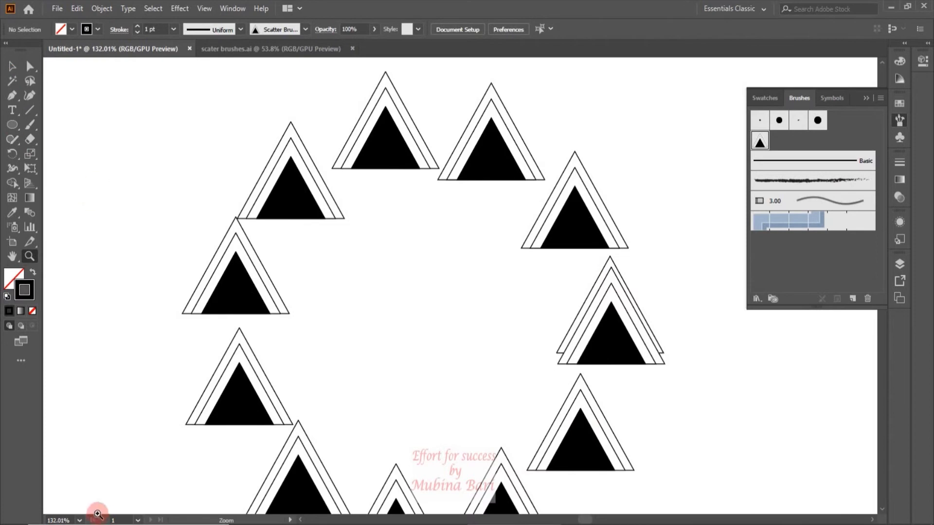
click(78, 515)
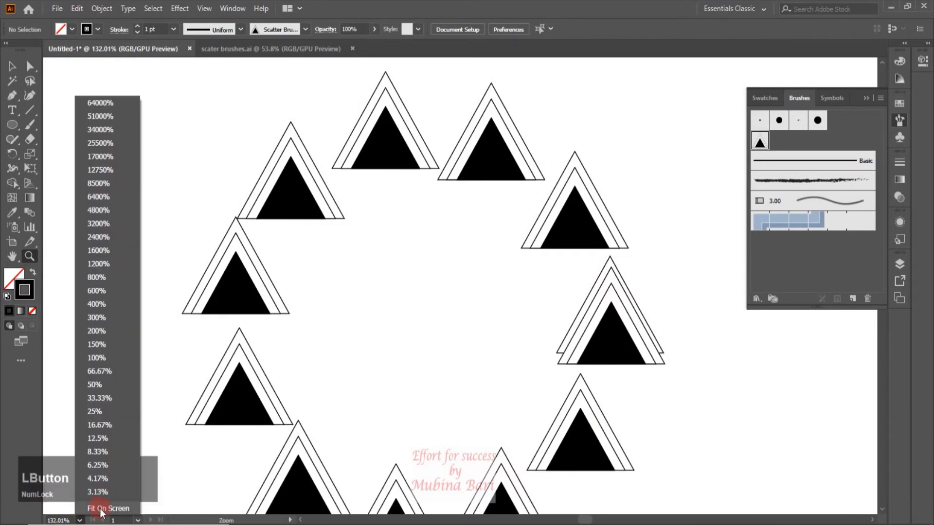
click(101, 509)
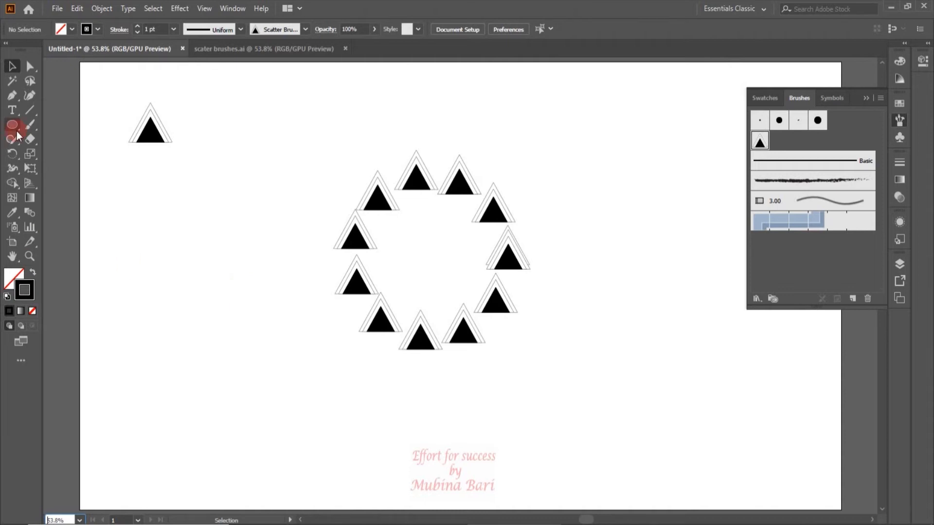
Step: Draw a star about 64 px wide below the original triangles and define it as a Scatter Brush with default options
drag(17, 130, 51, 183)
mouse_move(177, 226)
mouse_down()
mouse_move(202, 264)
mouse_move(185, 233)
mouse_up()
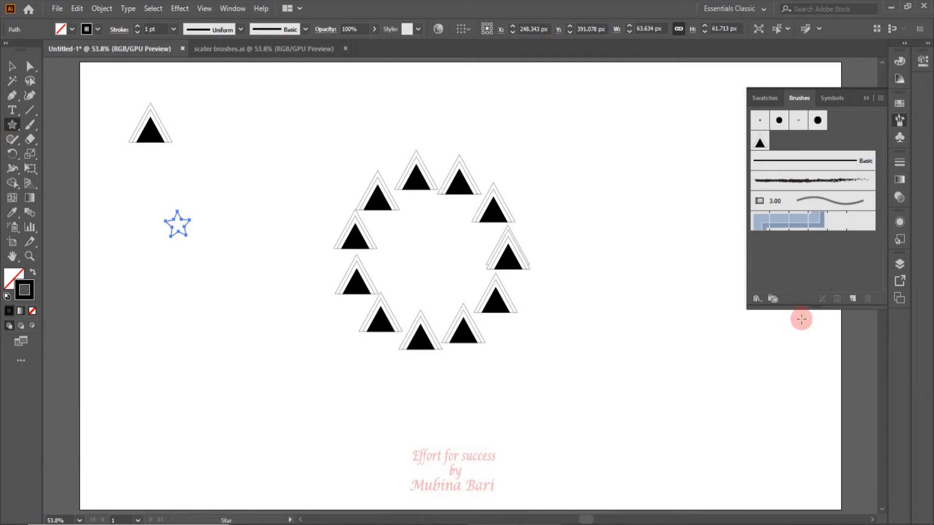
click(853, 298)
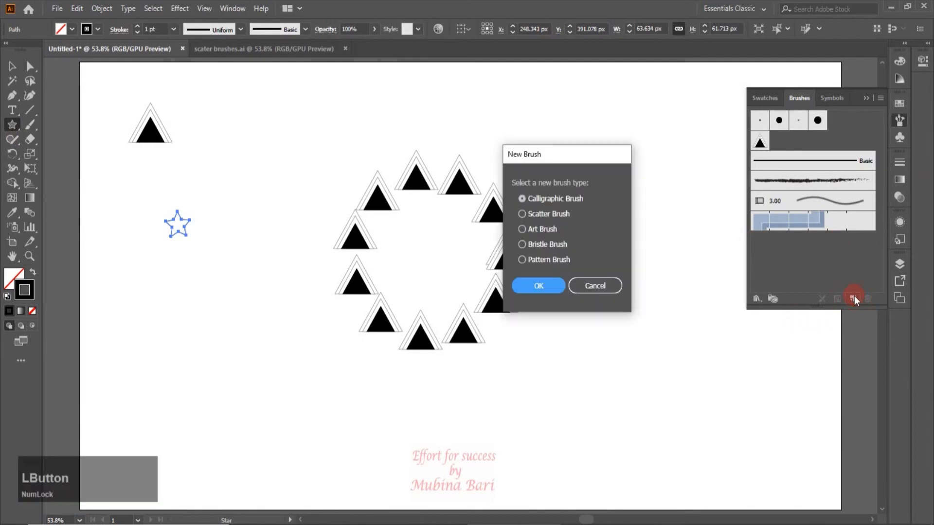
click(522, 213)
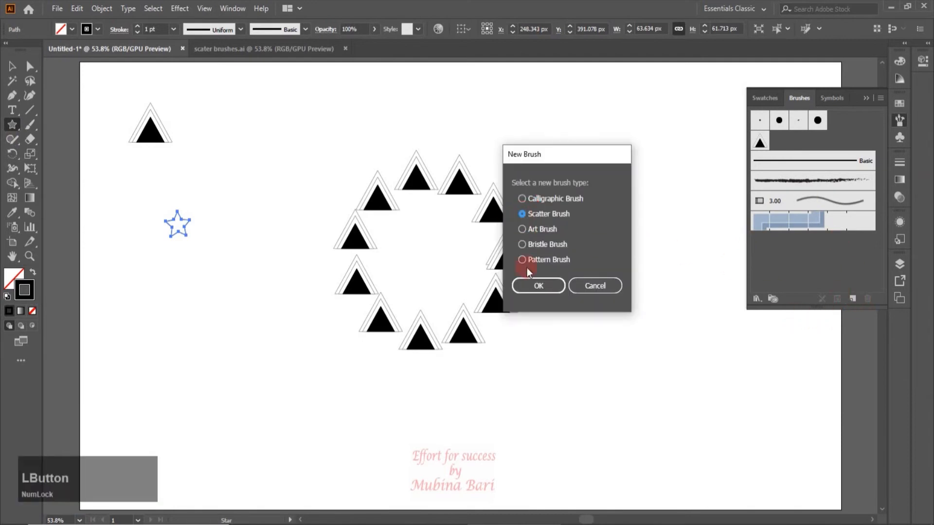
click(536, 284)
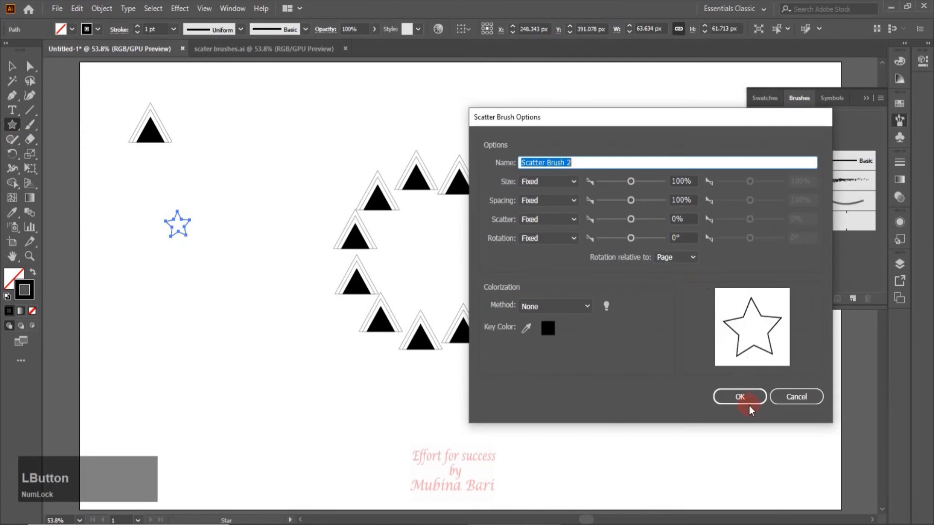
click(744, 397)
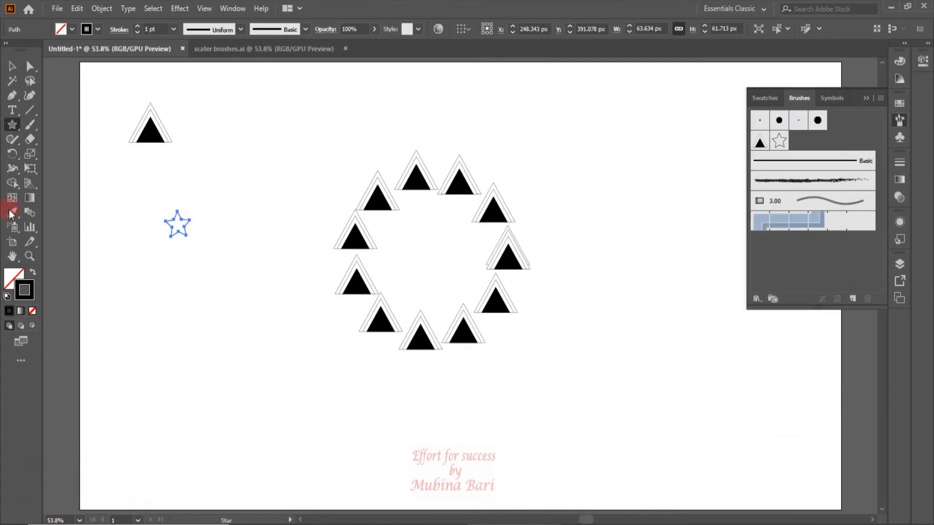
Step: Paint a long looping stroke across the artboard with the star scatter brush and dab single stars around it
click(29, 125)
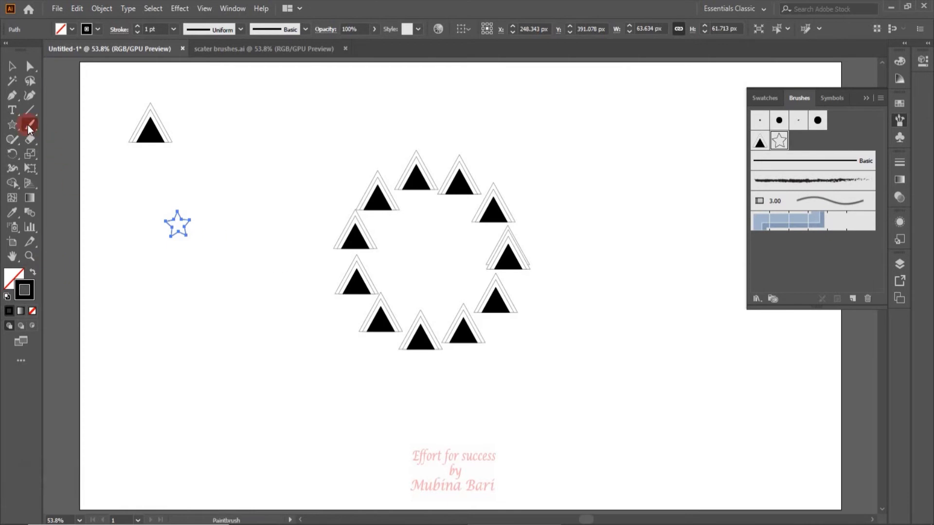
mouse_move(237, 177)
mouse_down()
mouse_move(246, 160)
mouse_move(464, 129)
mouse_move(406, 398)
mouse_move(545, 162)
mouse_move(610, 355)
mouse_move(675, 99)
mouse_move(678, 119)
mouse_move(677, 109)
mouse_up()
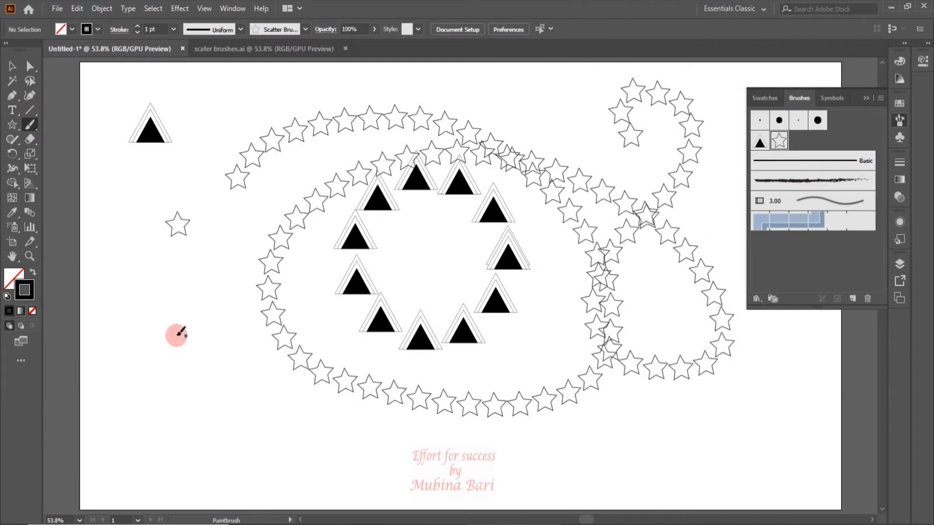
click(171, 306)
click(188, 353)
click(226, 389)
click(233, 309)
click(246, 242)
click(127, 245)
click(183, 167)
click(242, 108)
click(384, 76)
click(541, 101)
click(557, 131)
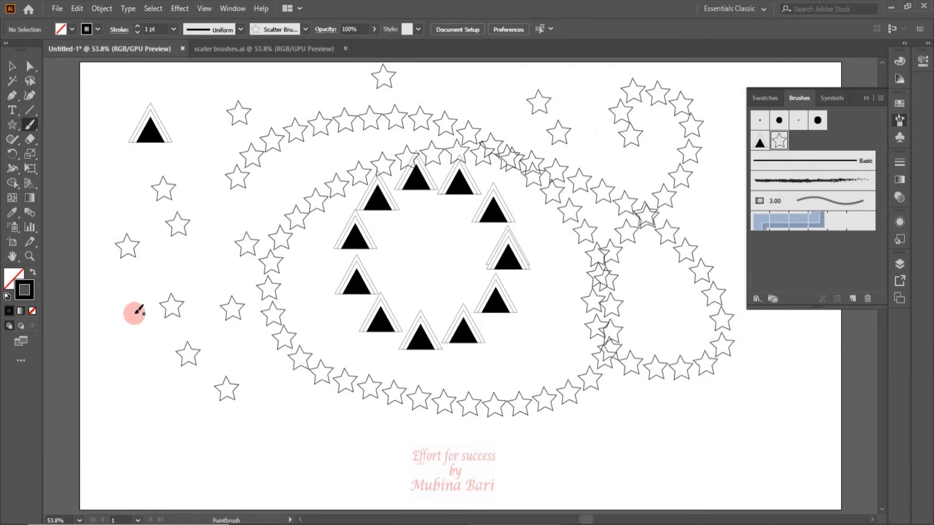
Step: Delete all artwork from the artboard except the original nested triangles
click(12, 65)
drag(137, 191, 185, 245)
key(Delete)
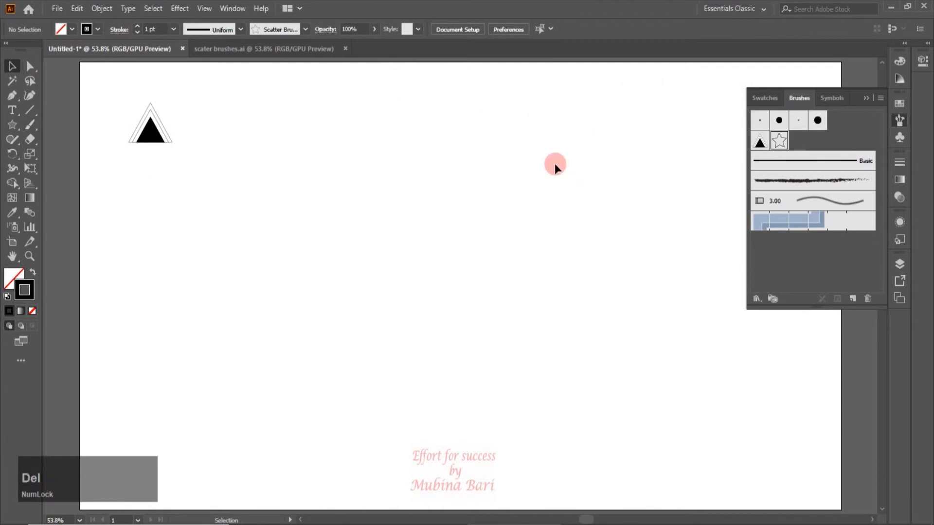
Step: Paint a wavy stroke with the triangle scatter brush across the artboard, below the original triangles
click(28, 131)
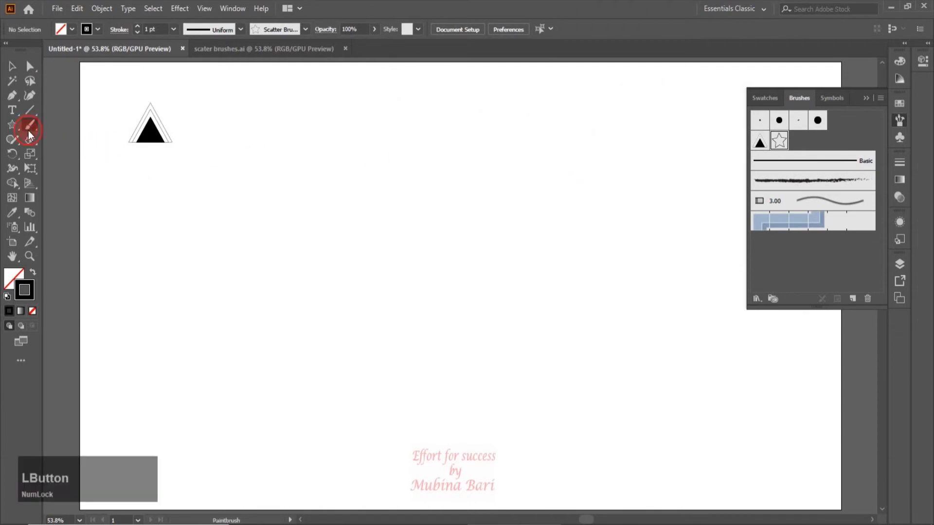
click(760, 141)
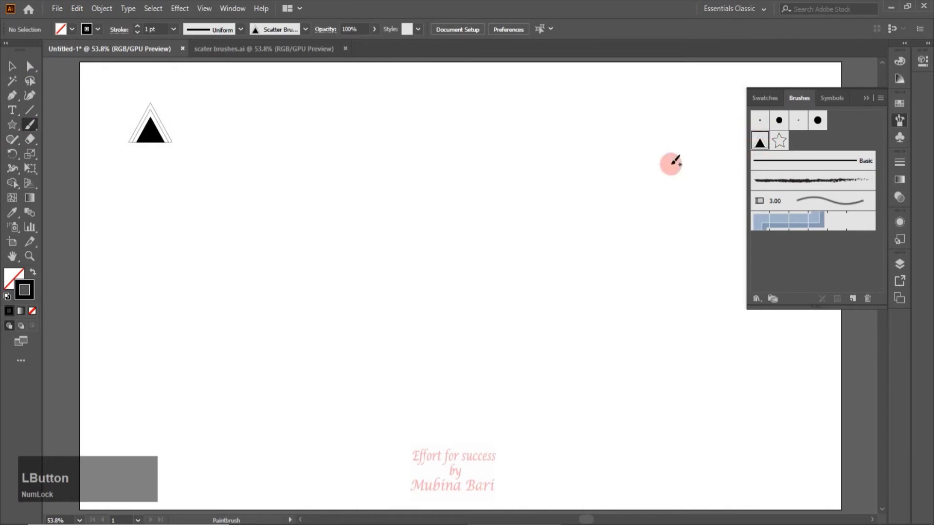
mouse_move(125, 308)
mouse_down()
mouse_move(139, 263)
mouse_move(245, 241)
mouse_move(414, 333)
mouse_move(502, 321)
mouse_move(560, 178)
mouse_up()
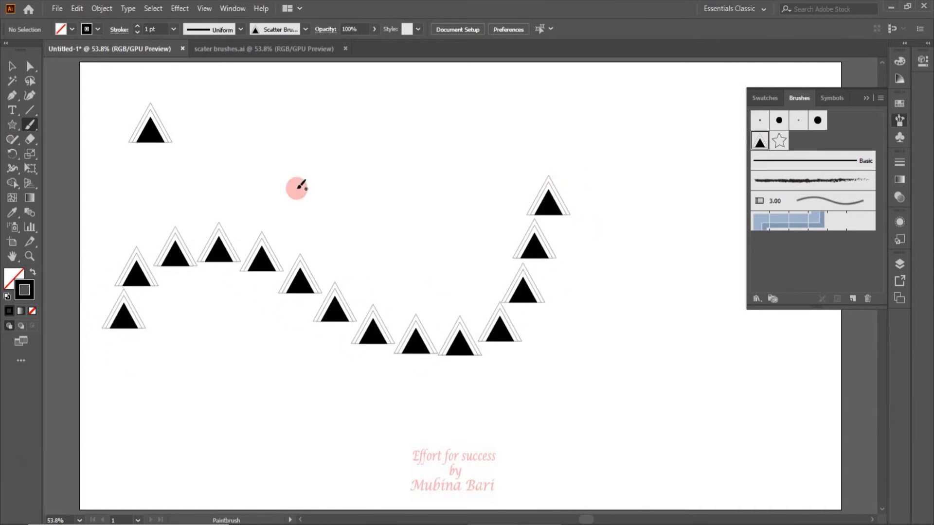
click(12, 67)
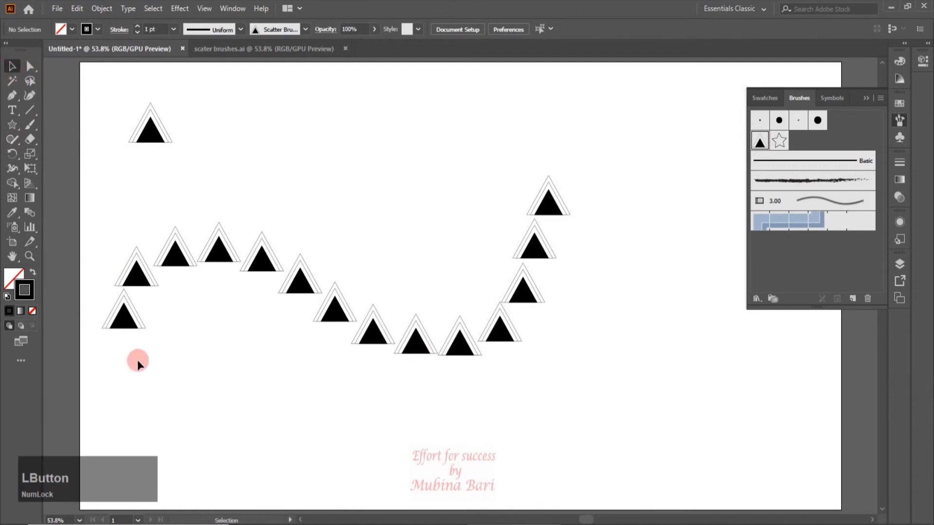
Step: Open the triangle scatter brush's options with the stroke in view, and switch Size to Random and back to Fixed
double_click(760, 143)
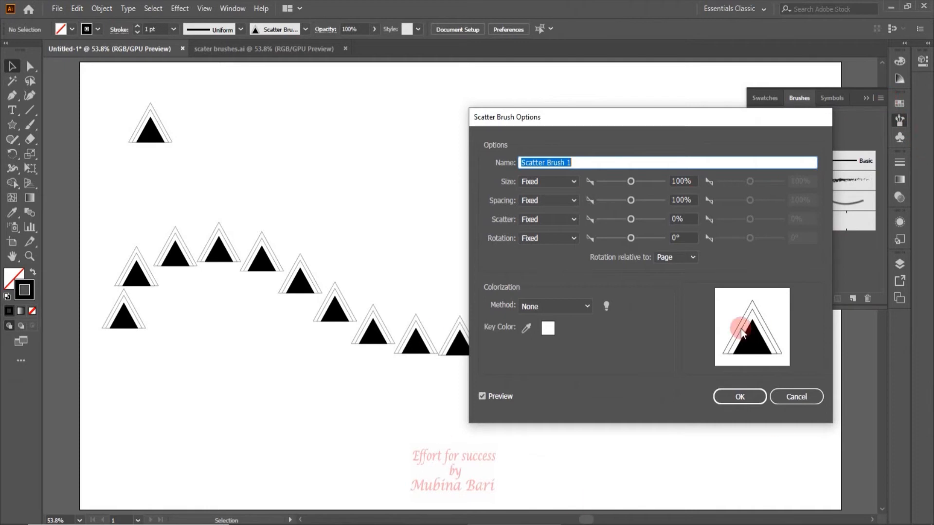
drag(625, 118, 675, 110)
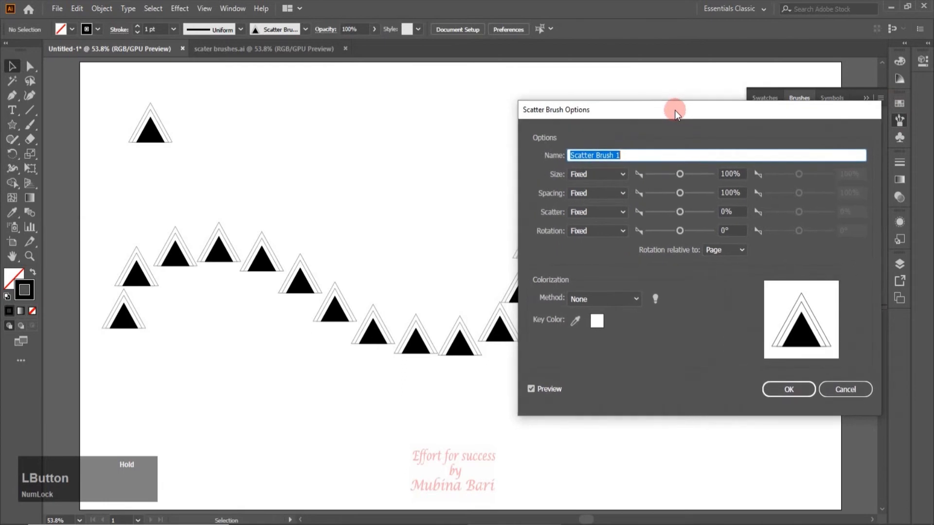
click(624, 173)
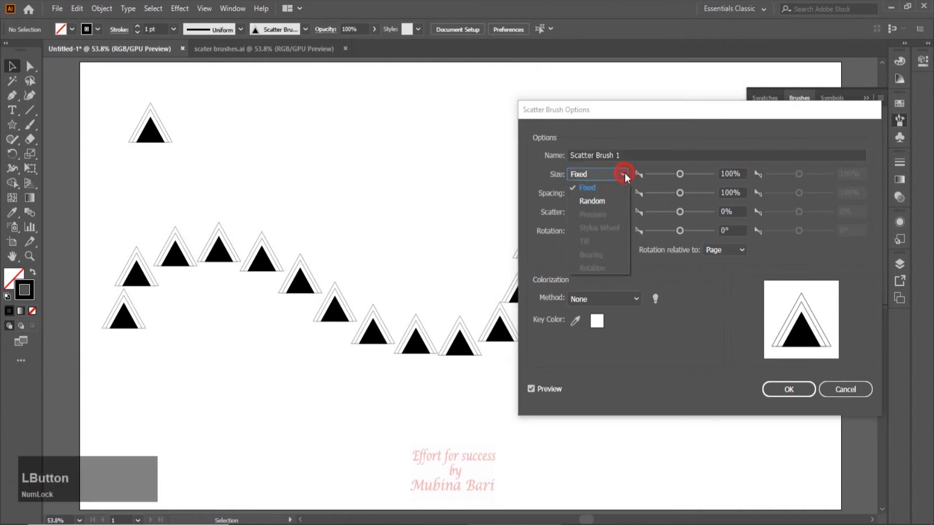
click(605, 206)
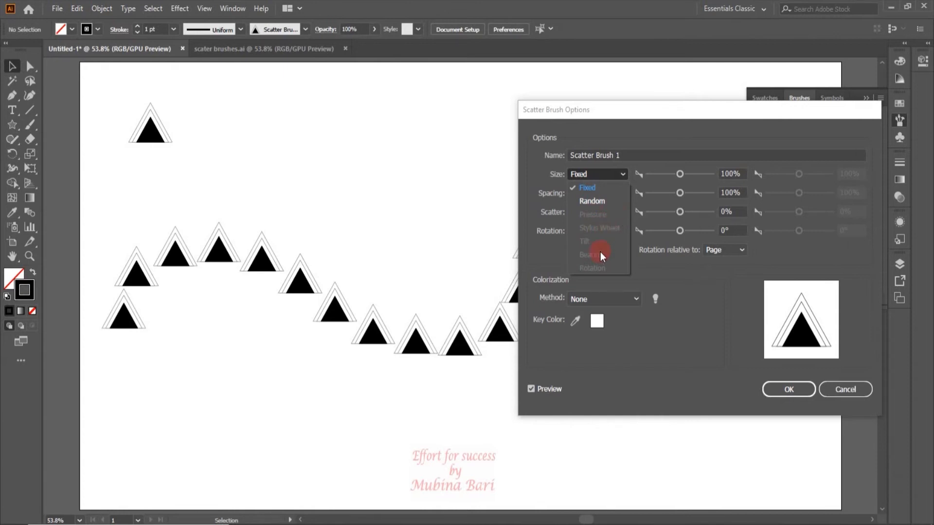
click(594, 200)
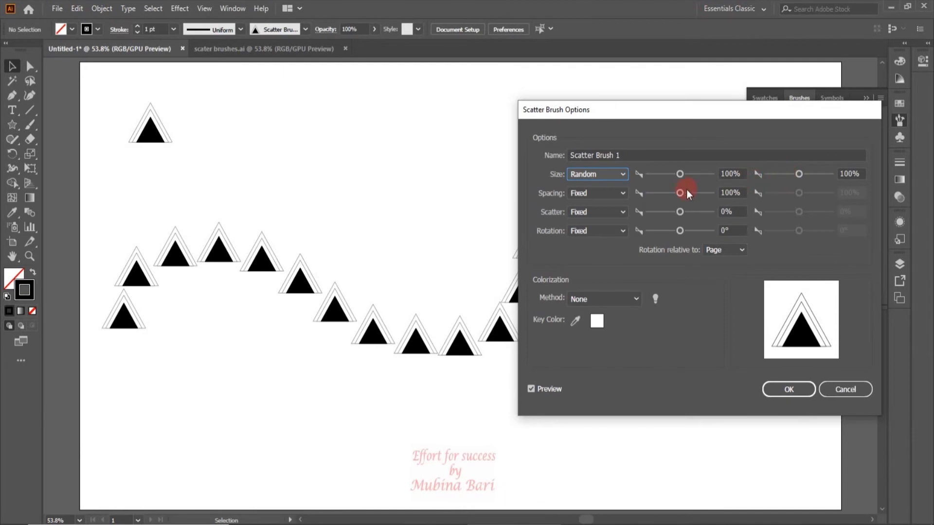
click(623, 174)
click(597, 188)
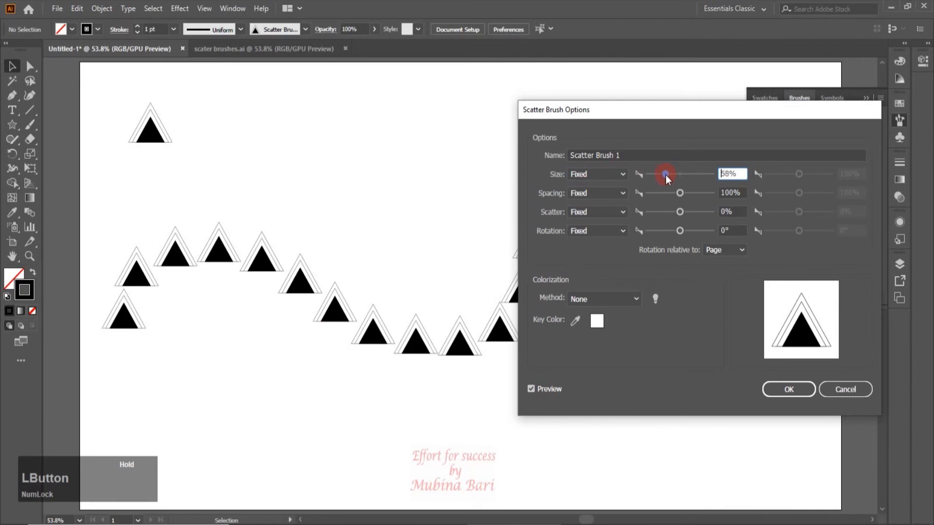
Step: Try fixed brush sizes of 55%, 867% and 92%, and reset Size to 100%
drag(666, 176, 665, 174)
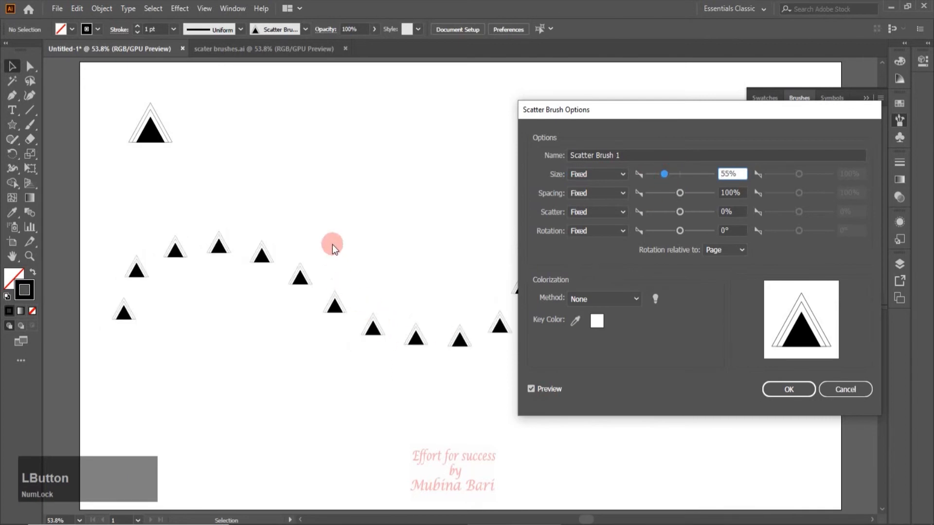
drag(664, 175, 707, 183)
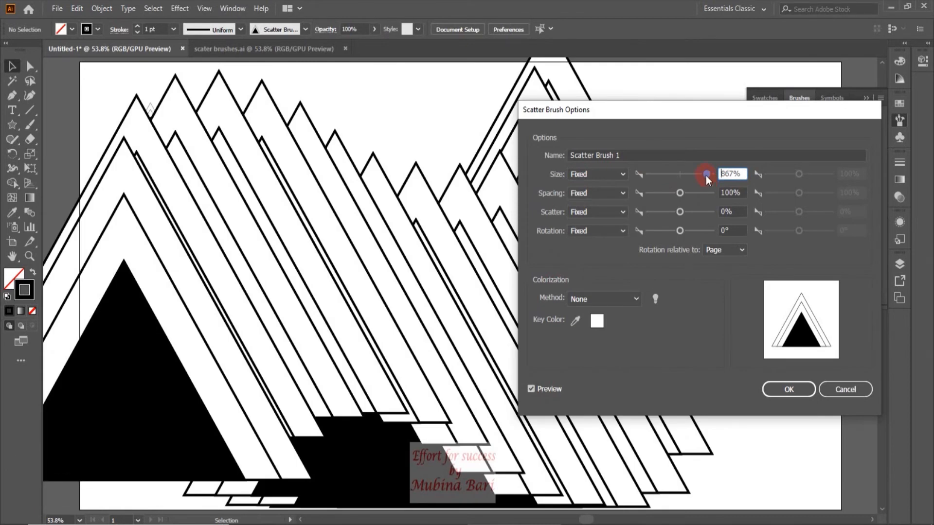
drag(705, 174, 680, 178)
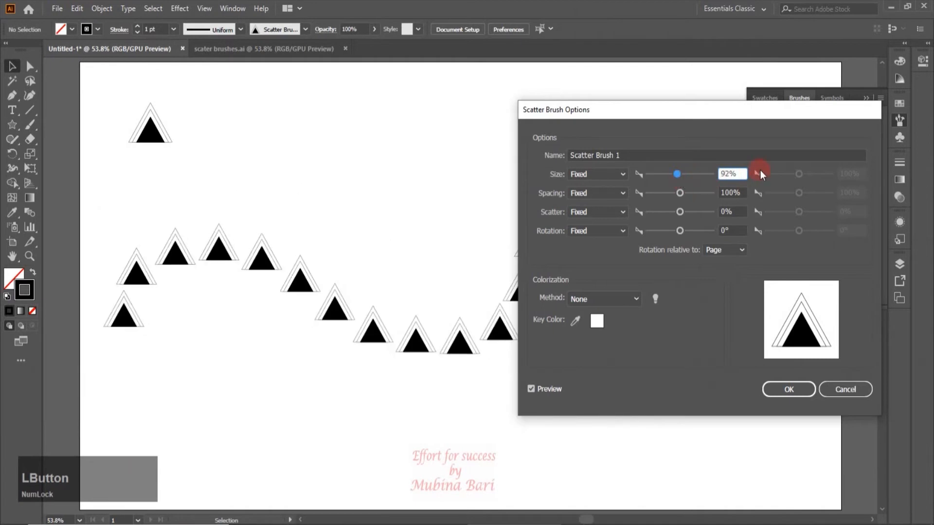
click(733, 174)
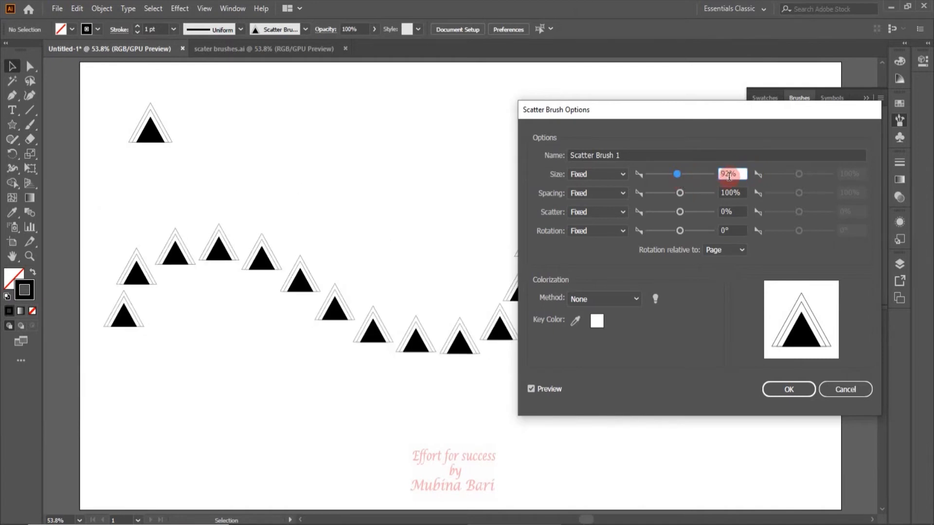
double_click(743, 173)
text(100)
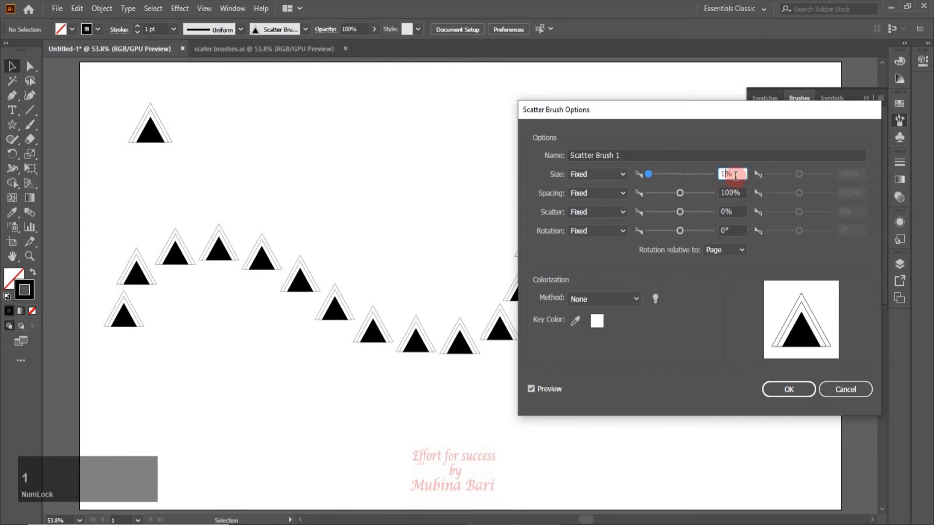
Step: Set the triangle brush's Size to Random, ranging between 100% and 46%
click(619, 175)
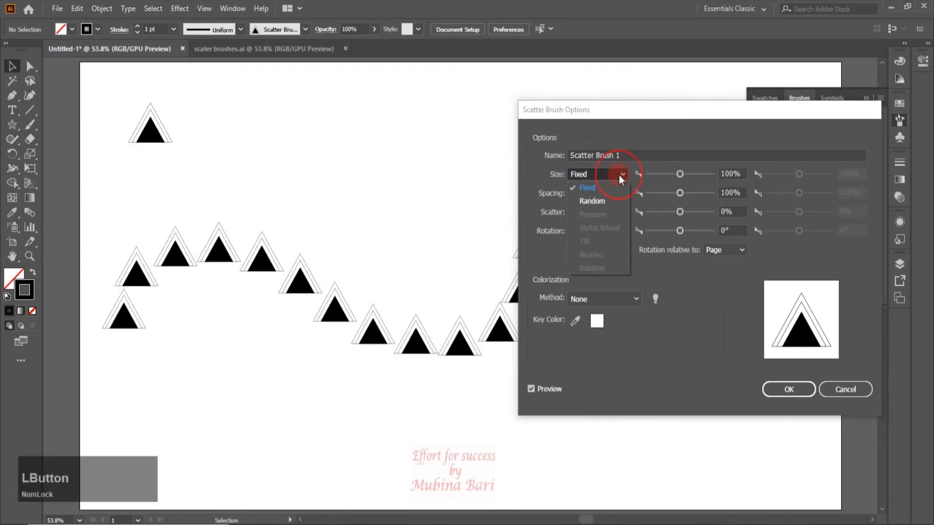
click(605, 200)
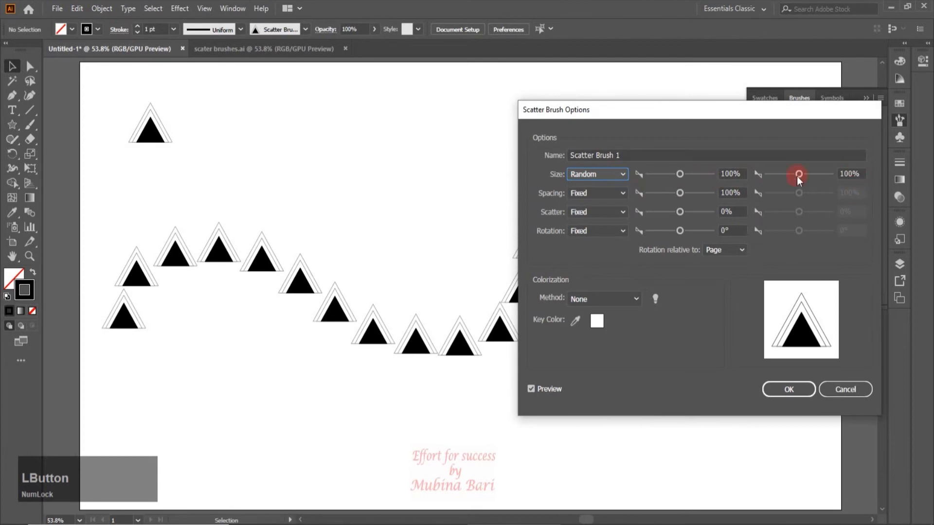
drag(797, 177, 774, 185)
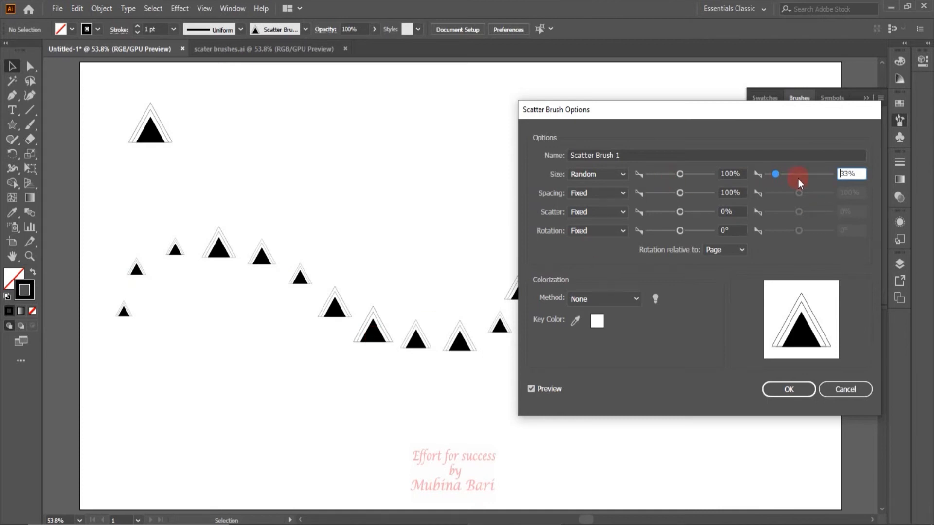
drag(775, 174, 780, 174)
click(840, 174)
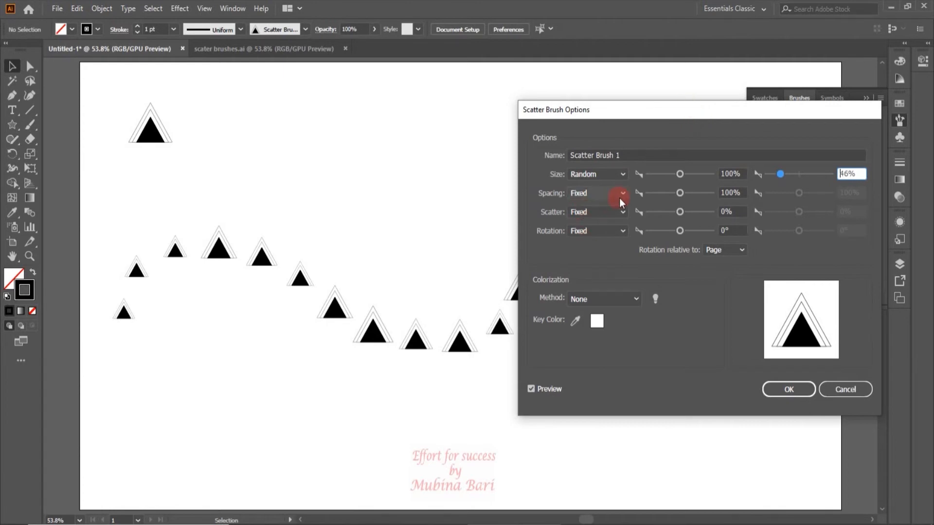
Step: Try a tighter fixed spacing of about 65% between the triangles and reset Spacing to 100%
drag(679, 192, 667, 192)
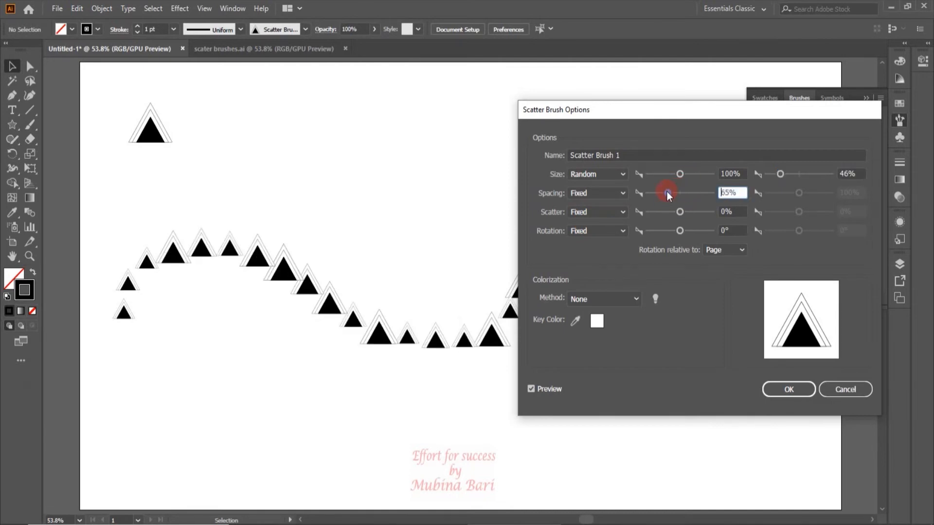
mouse_move(667, 191)
mouse_down()
mouse_move(693, 198)
mouse_move(673, 195)
mouse_up()
click(736, 190)
drag(736, 191, 713, 196)
text(100)
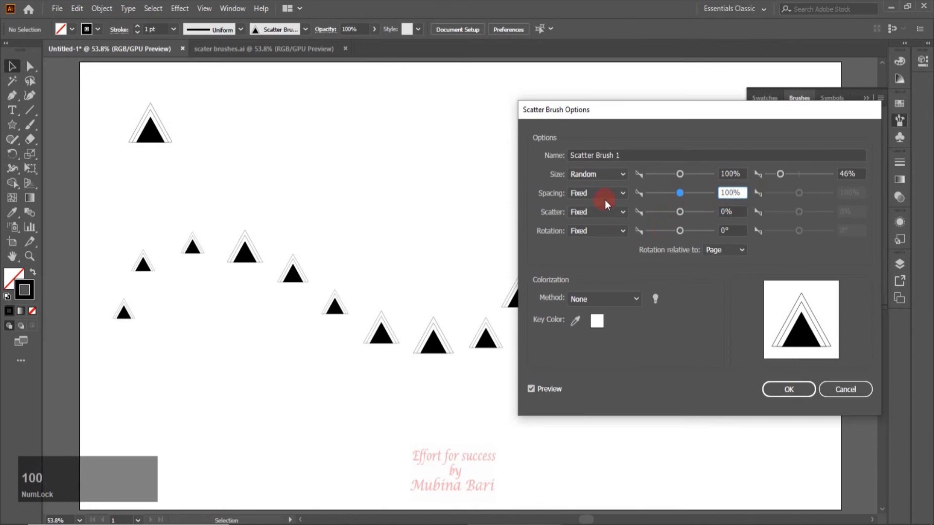
Step: Set the triangle brush's Spacing to Random, ranging between 100% and 33%
click(619, 192)
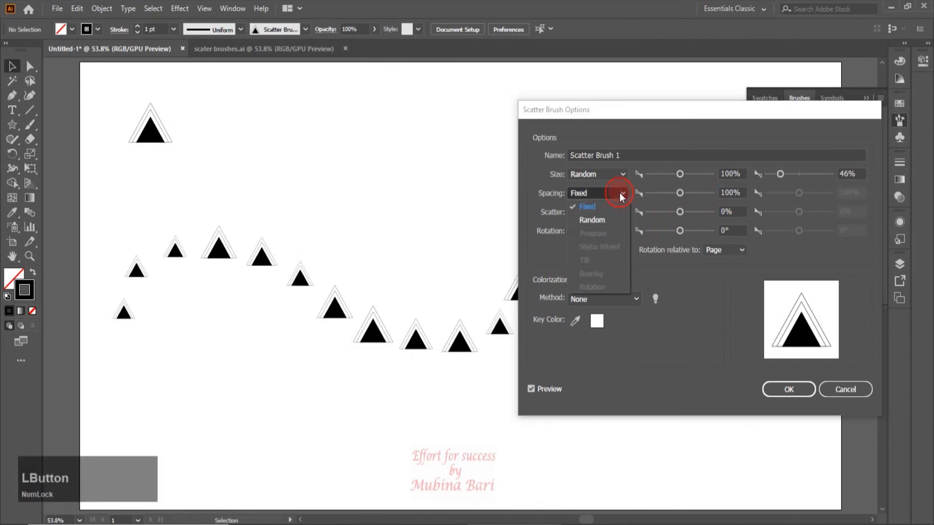
click(604, 221)
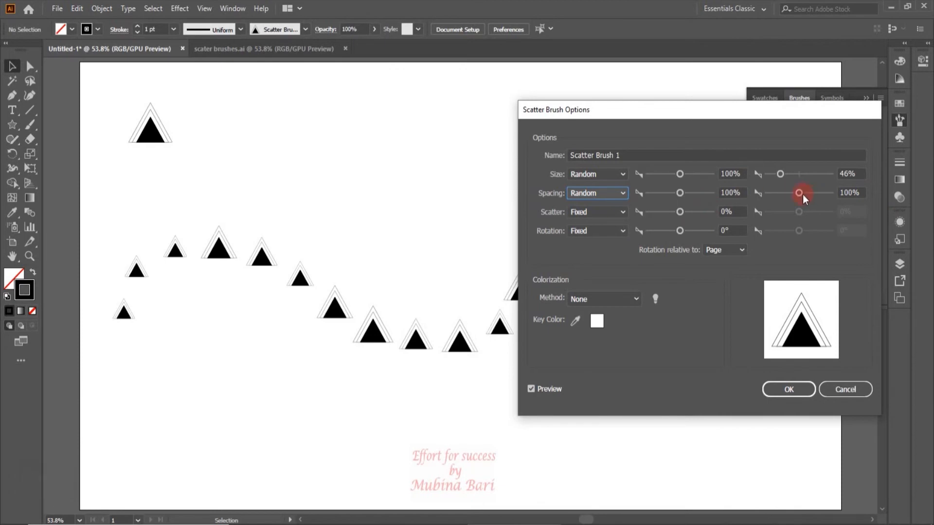
drag(798, 194, 775, 194)
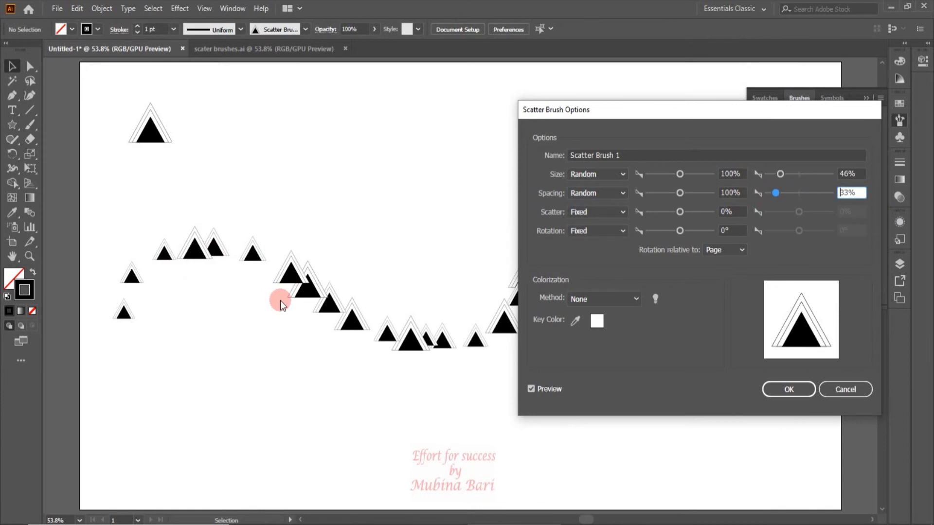
Step: Set the triangle brush's Scatter to Random, with 667% and -537% as its two limits
click(623, 212)
click(622, 212)
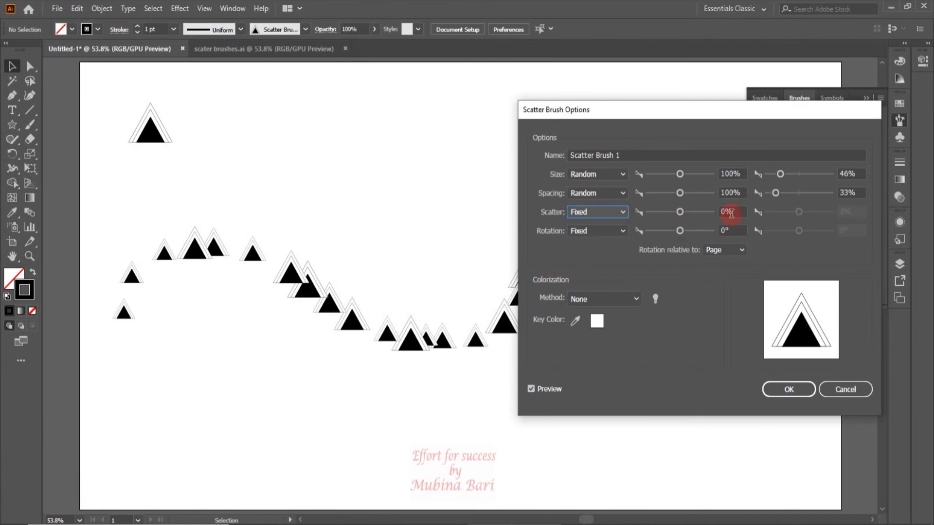
click(619, 213)
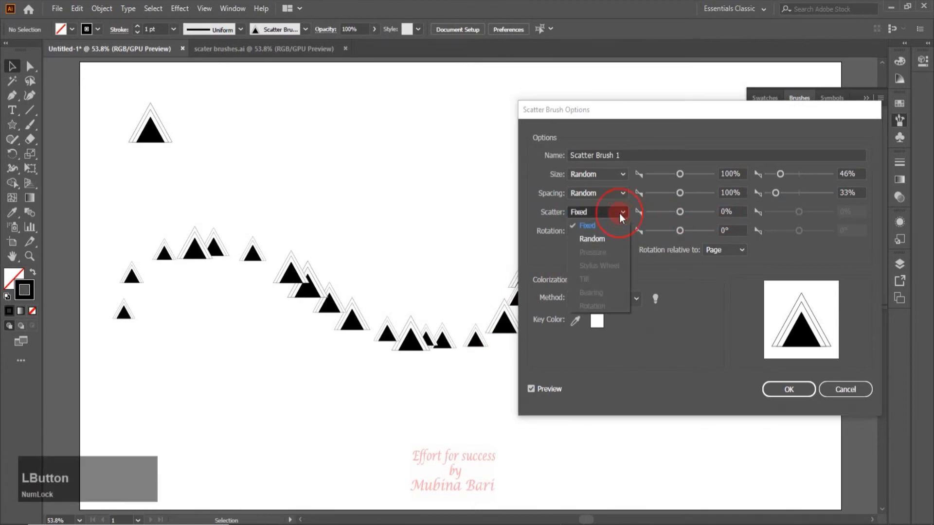
click(604, 238)
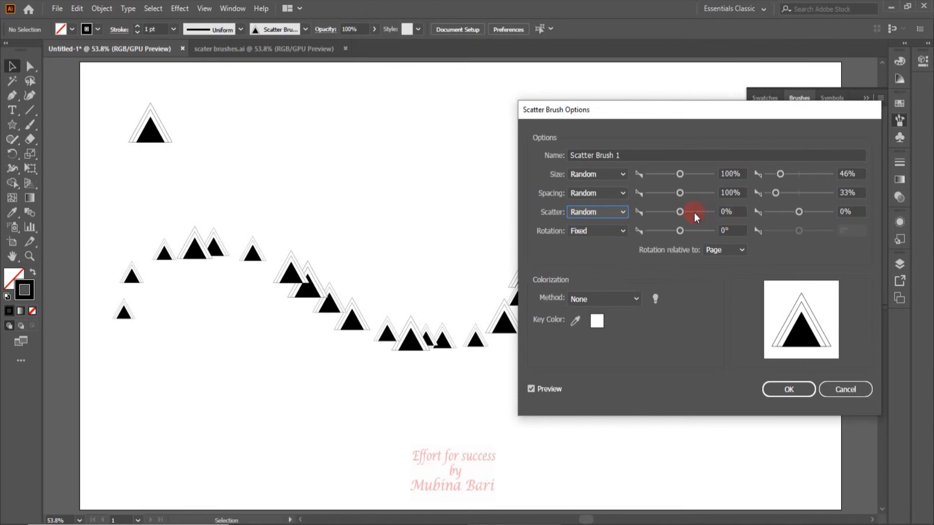
drag(681, 208, 700, 215)
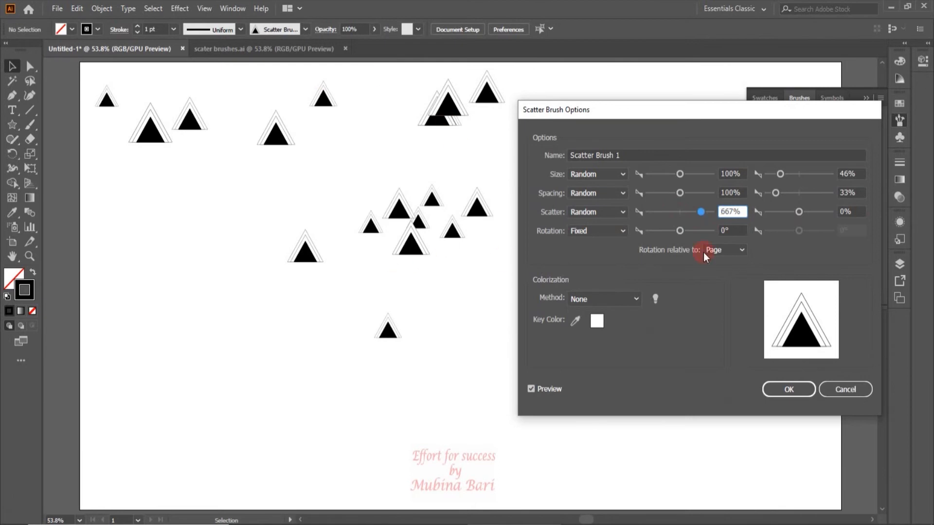
mouse_move(798, 212)
mouse_down()
mouse_move(824, 217)
mouse_move(781, 217)
mouse_up()
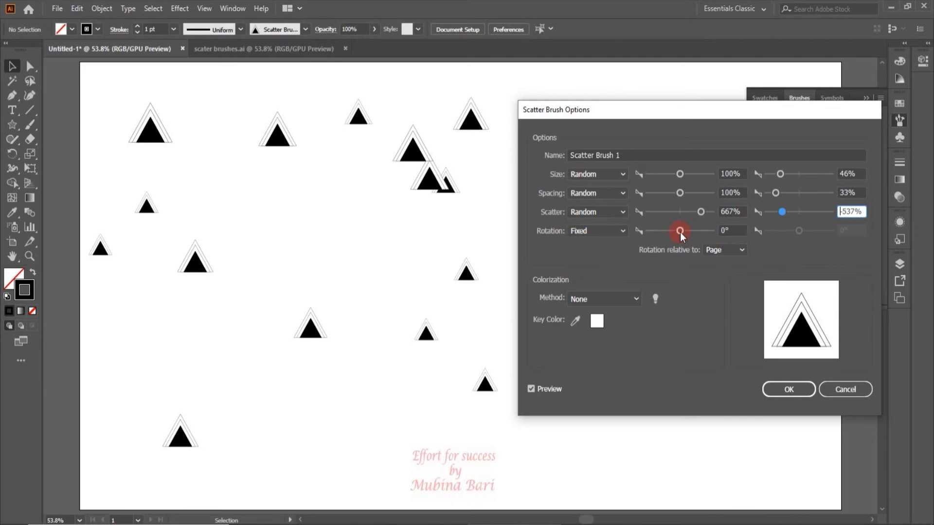
Step: Try a fixed rotation of 6° on the triangles and reset Rotation to 0°
mouse_move(680, 232)
mouse_down()
mouse_move(667, 231)
mouse_move(690, 232)
mouse_move(681, 231)
mouse_up()
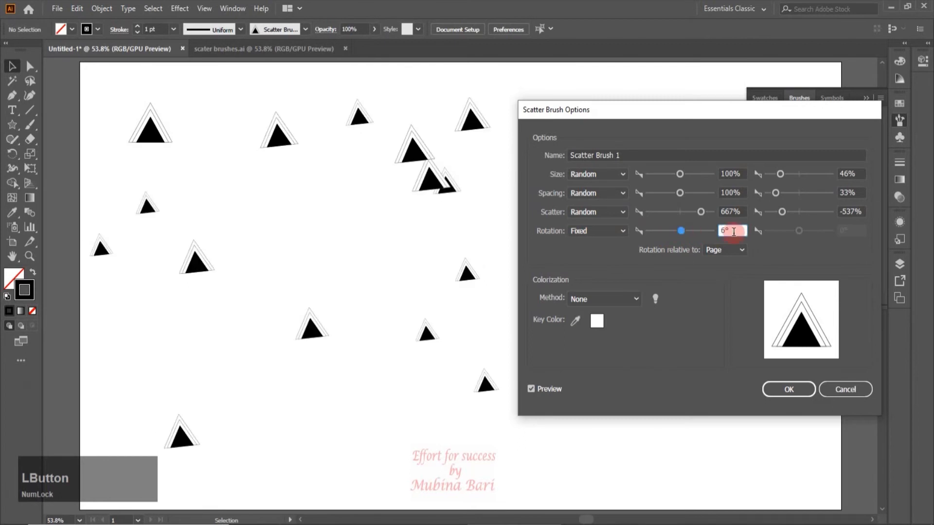
double_click(724, 231)
text(0)
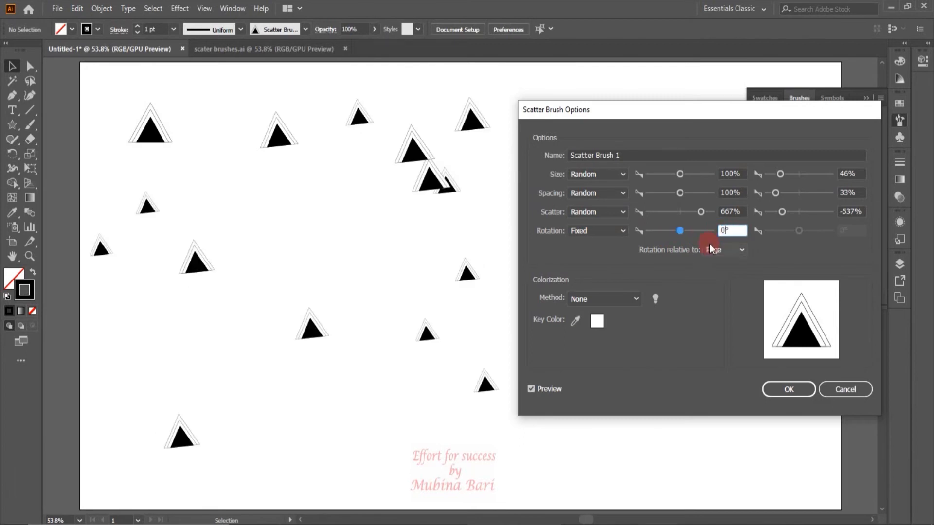
Step: Set the triangle brush's Rotation to Random, ranging between 0° and 43°, and check the choices for what rotation is relative to
click(620, 230)
click(596, 257)
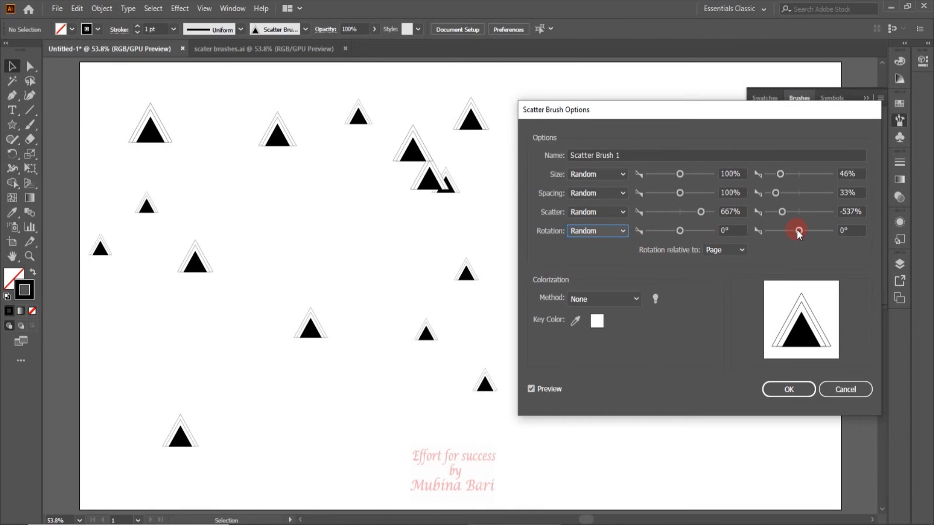
drag(799, 230, 806, 231)
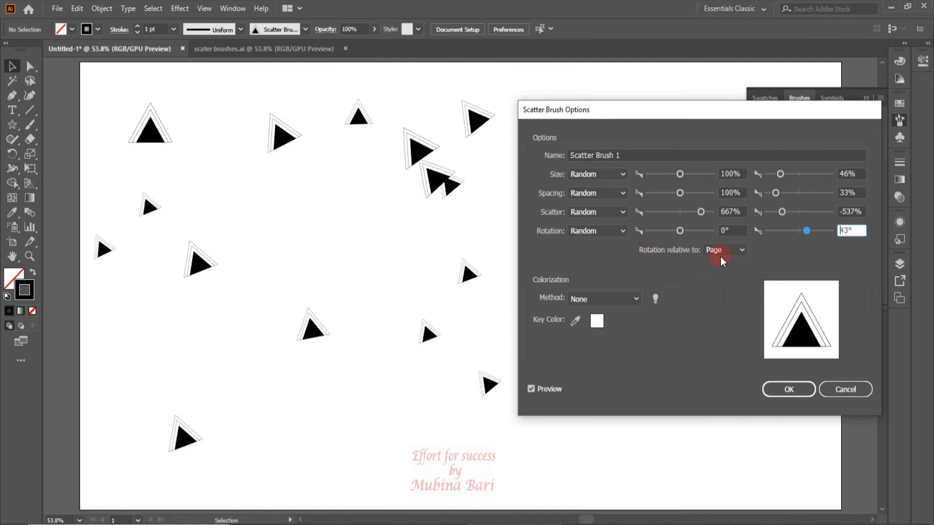
click(743, 250)
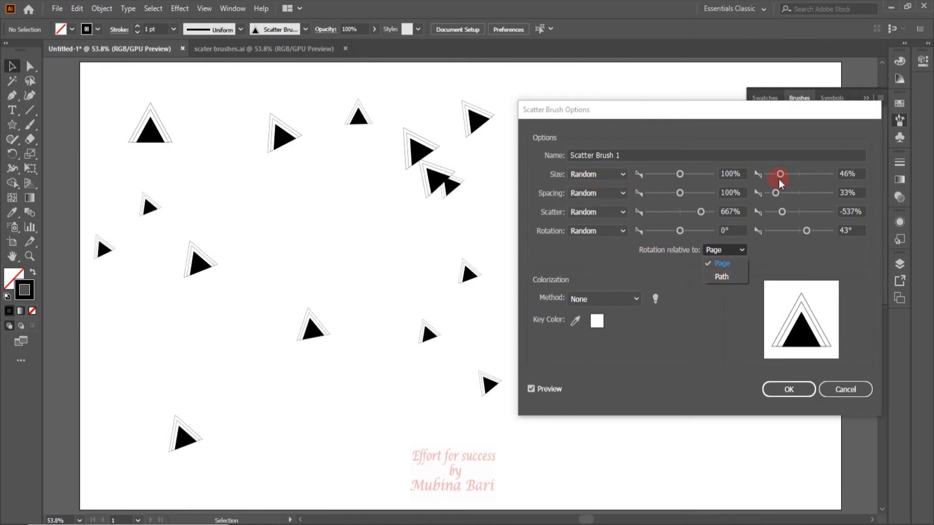
Step: Switch the triangle brush's Spacing to Fixed
click(619, 191)
click(620, 194)
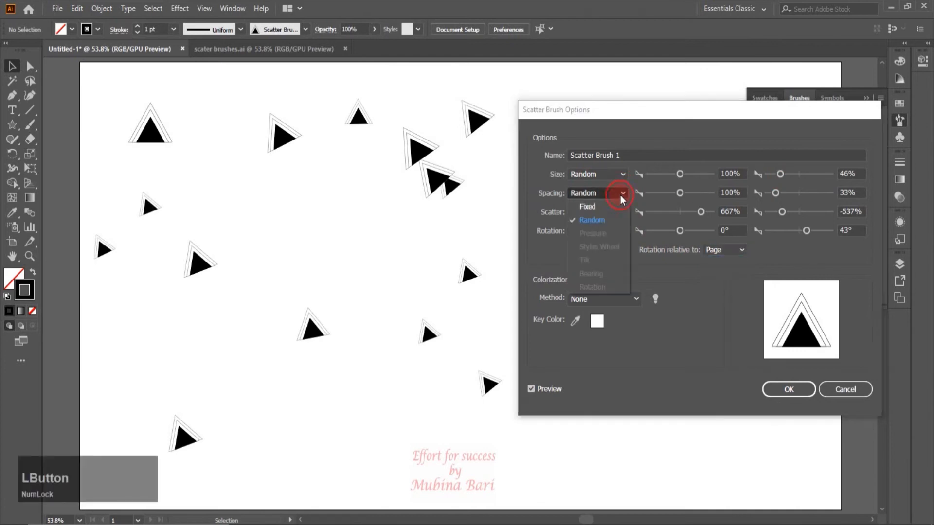
click(597, 207)
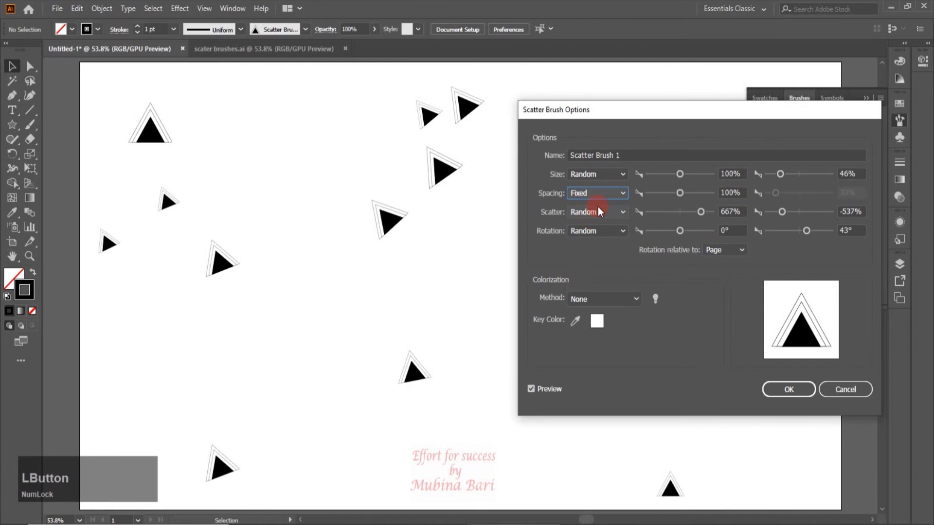
Step: Switch the triangle brush's Scatter to Fixed and set it to 0%
click(624, 212)
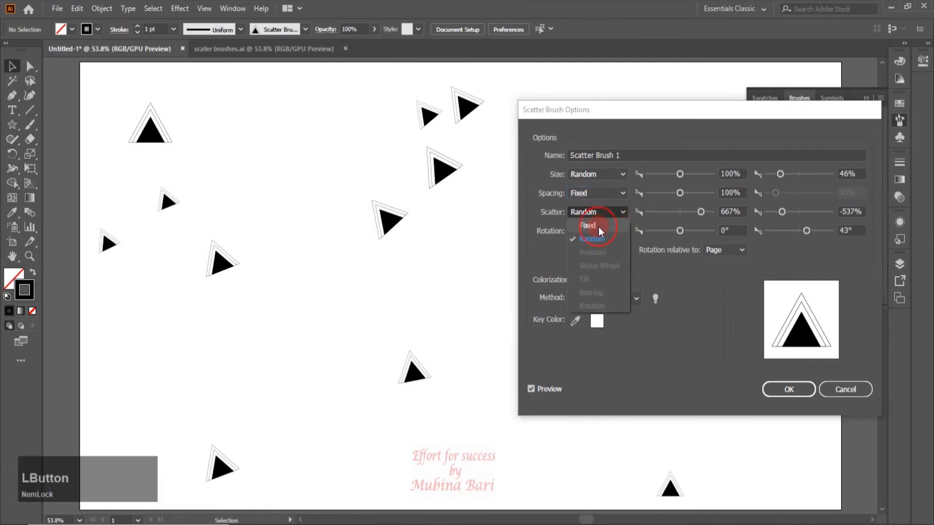
click(598, 226)
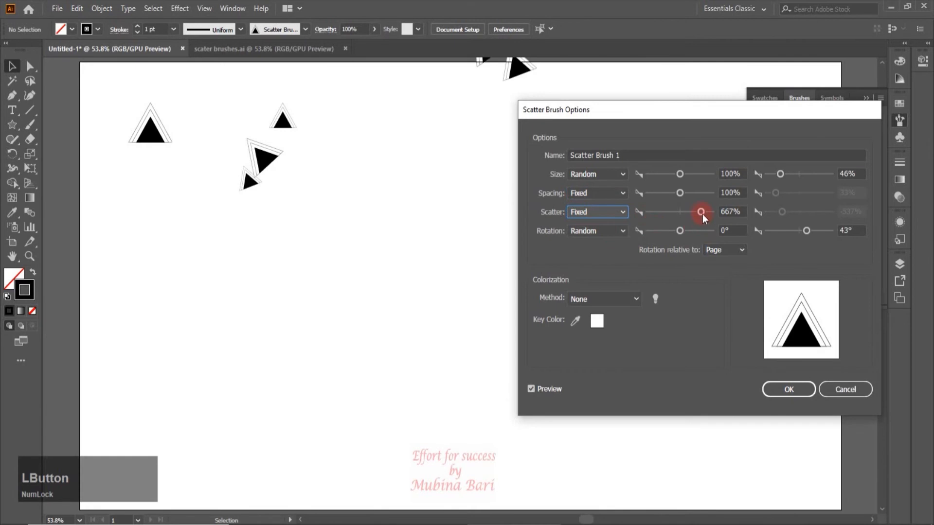
click(735, 212)
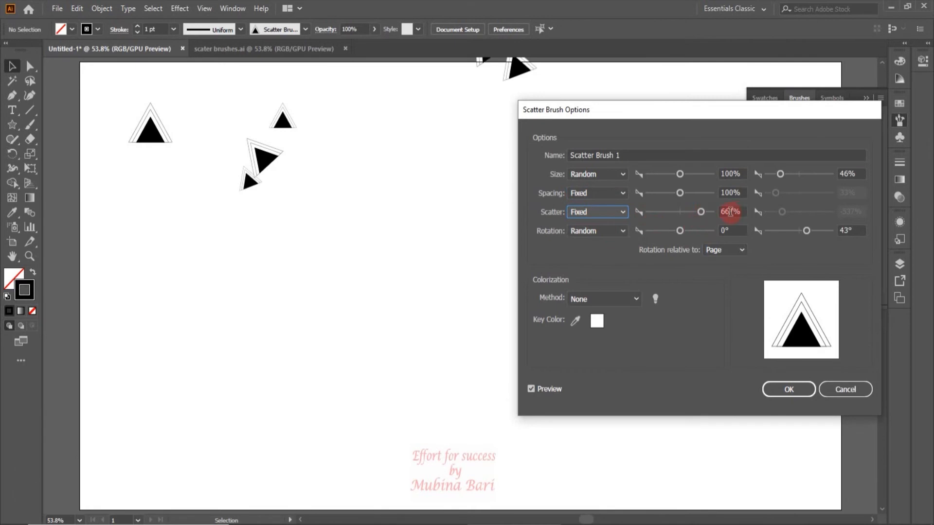
drag(736, 212, 720, 214)
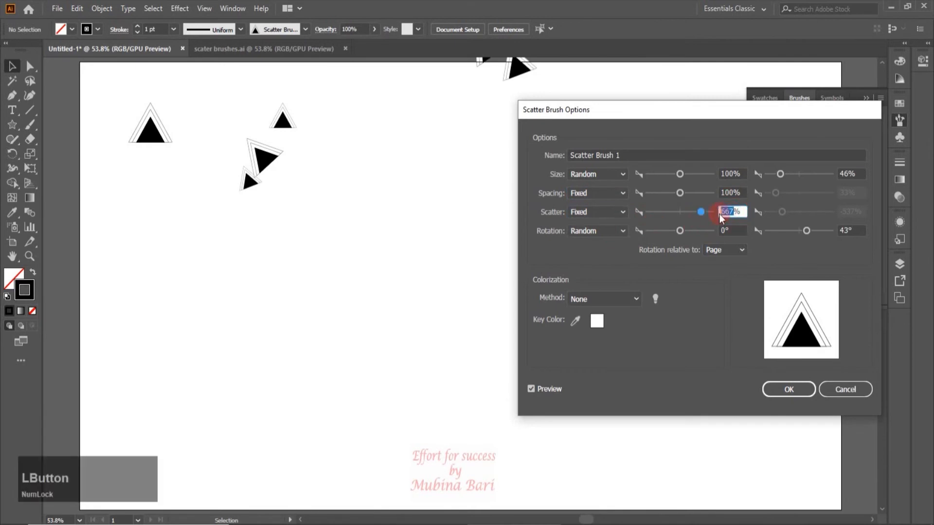
text(0)
key(Tab)
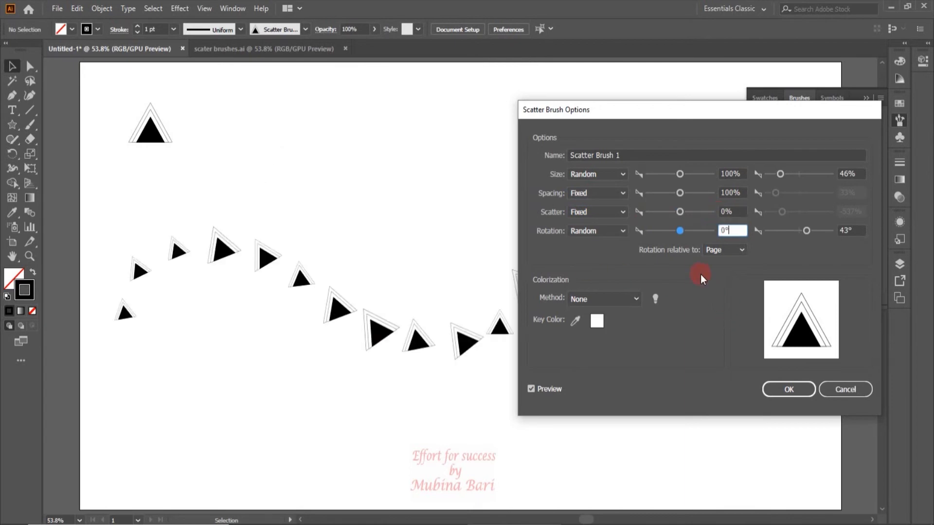
Step: Set the triangle brush's first Rotation value to 43° and make the rotation relative to Path
click(624, 233)
click(590, 243)
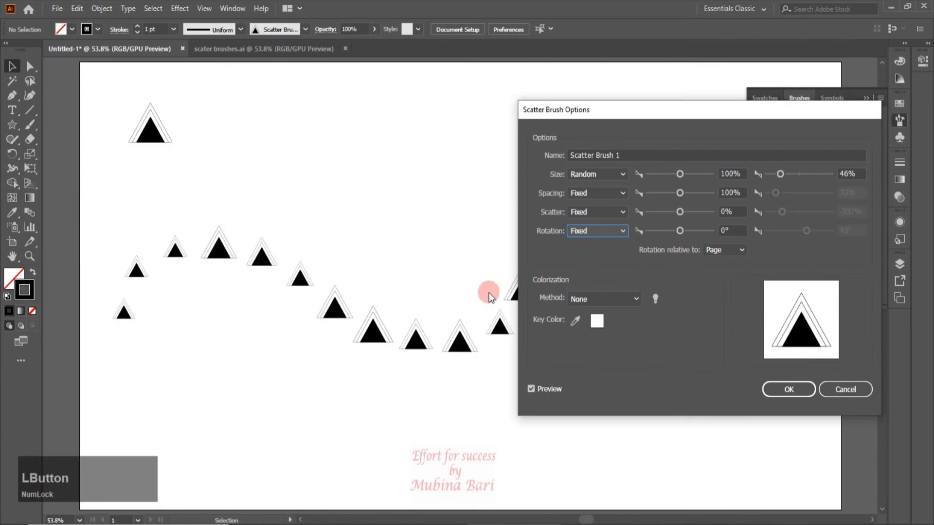
drag(680, 230, 688, 232)
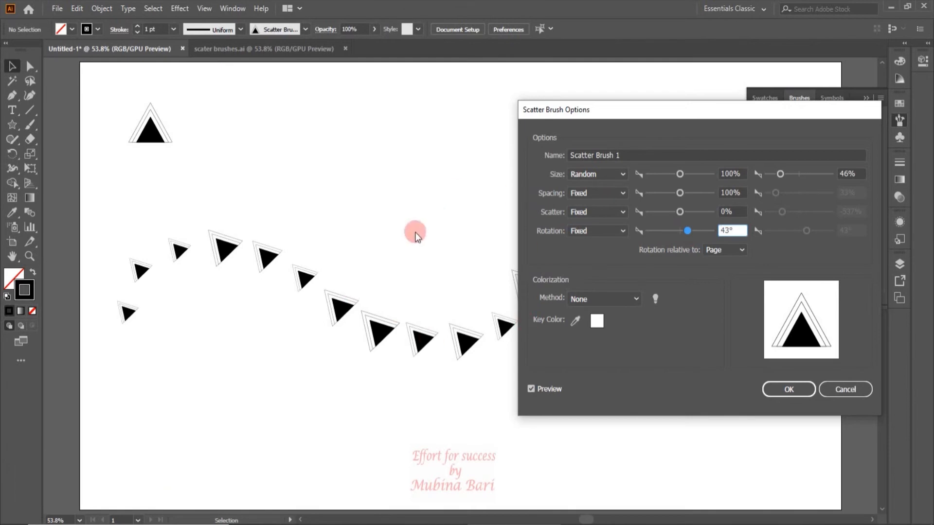
click(742, 251)
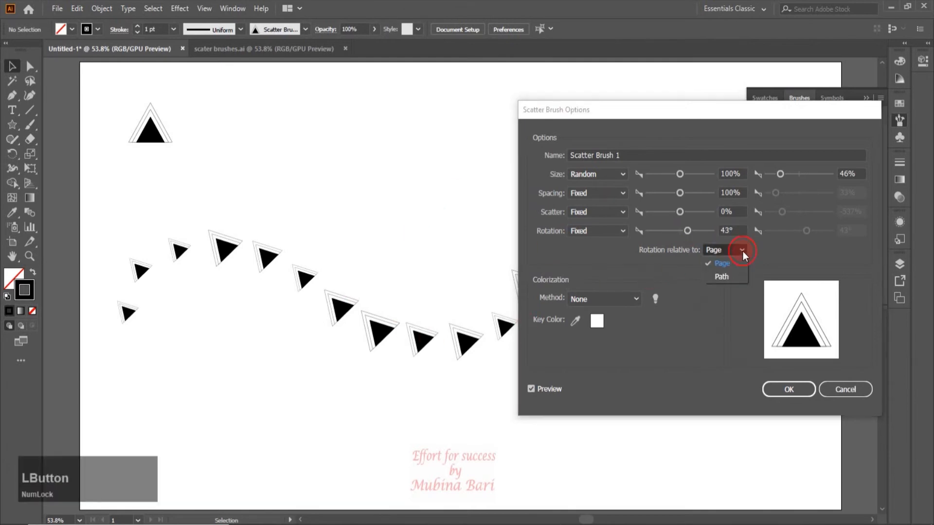
click(726, 278)
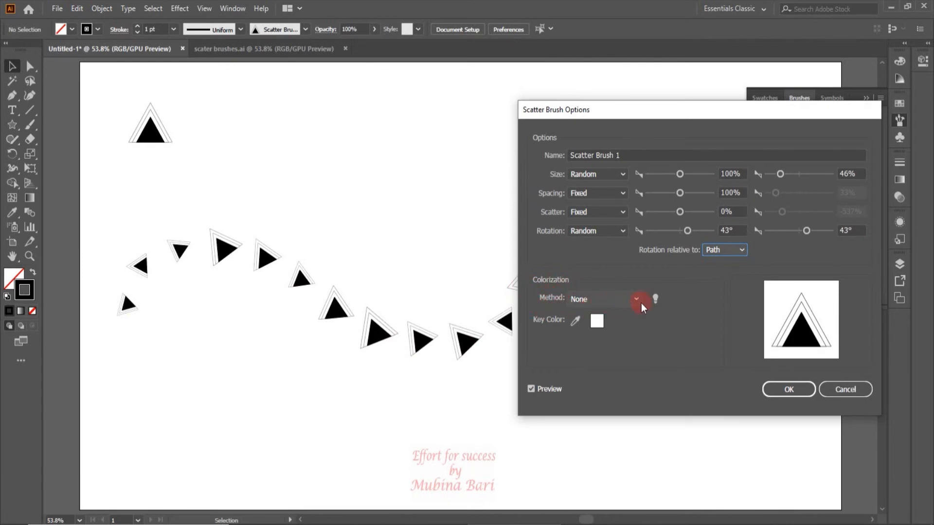
Step: Review the colorization methods, keep None, and apply the brush option changes to the existing strokes
click(629, 299)
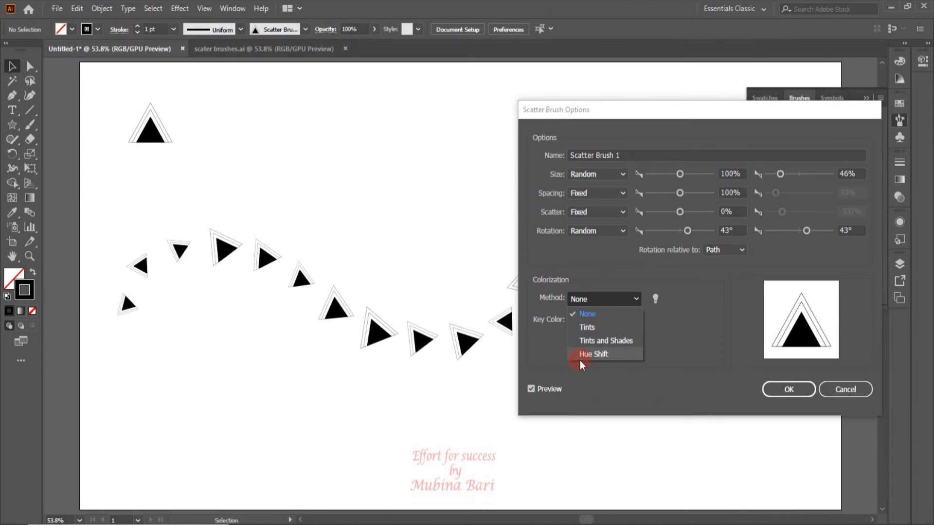
click(790, 391)
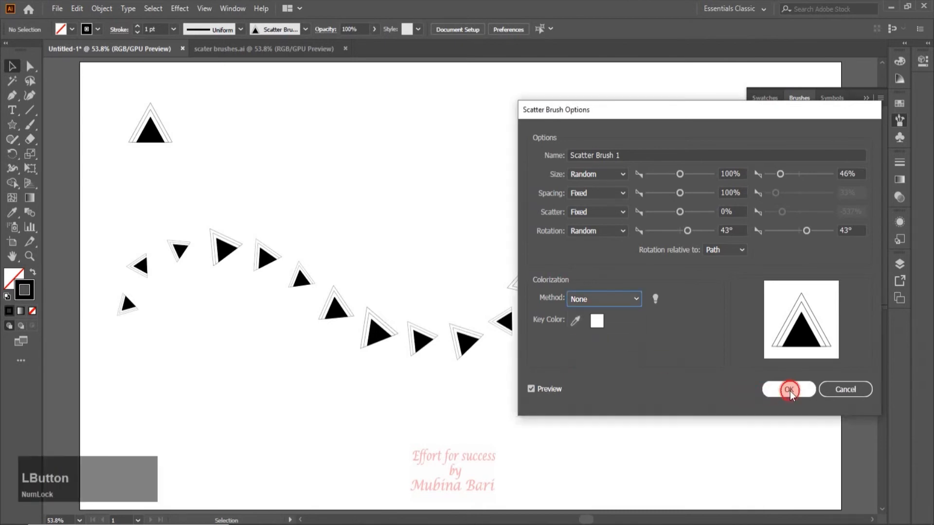
click(789, 390)
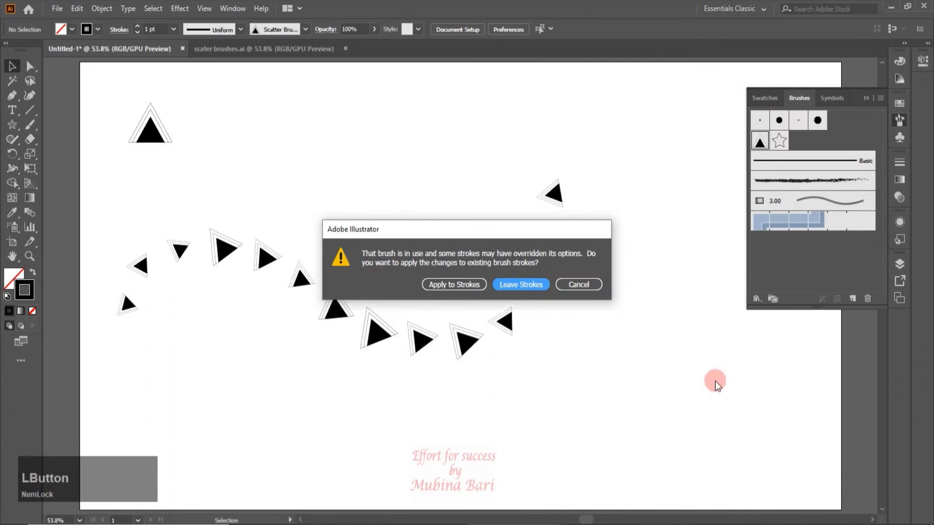
click(466, 287)
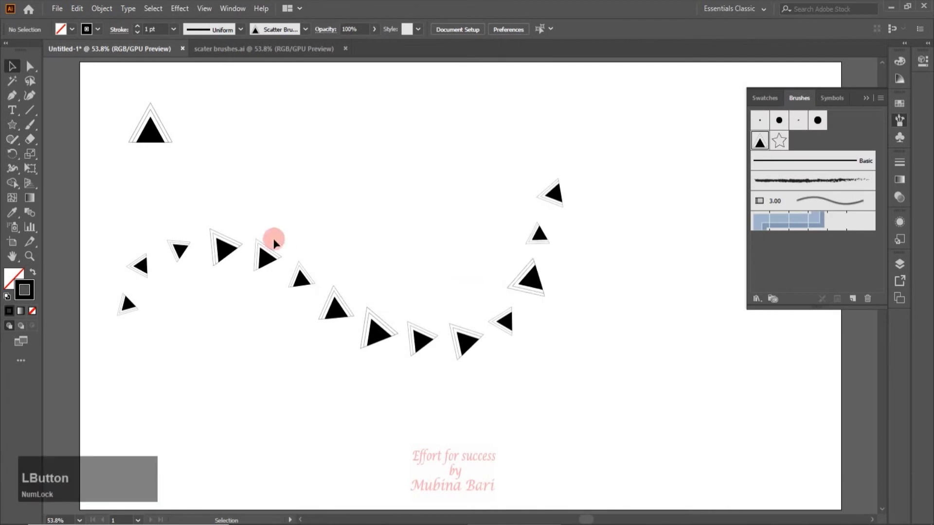
Step: Try several stroke colors on the triangle-brush path, including blue, orange, brown and tan
click(261, 257)
click(98, 29)
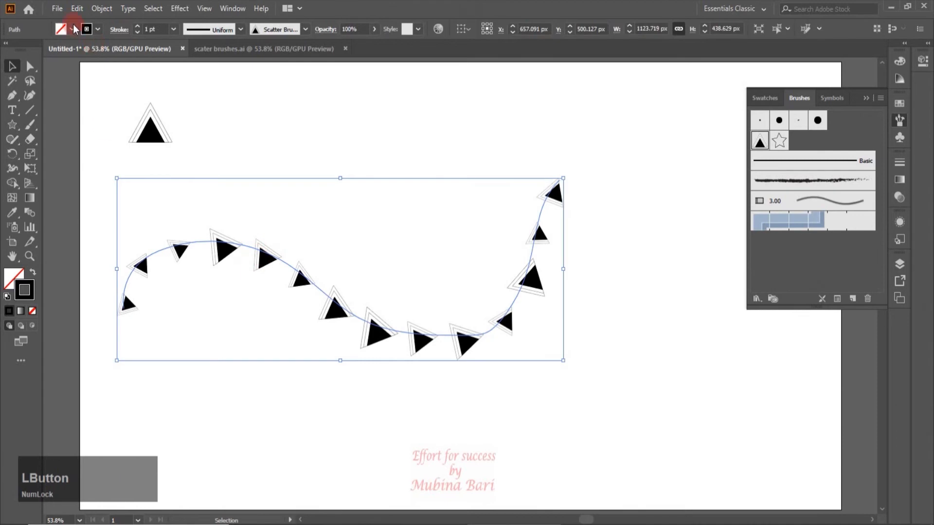
click(97, 31)
click(96, 30)
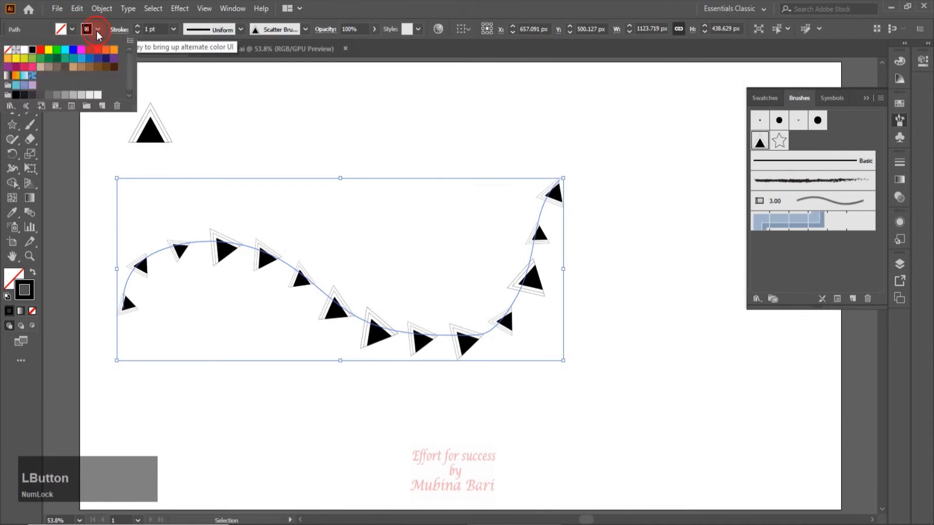
click(73, 51)
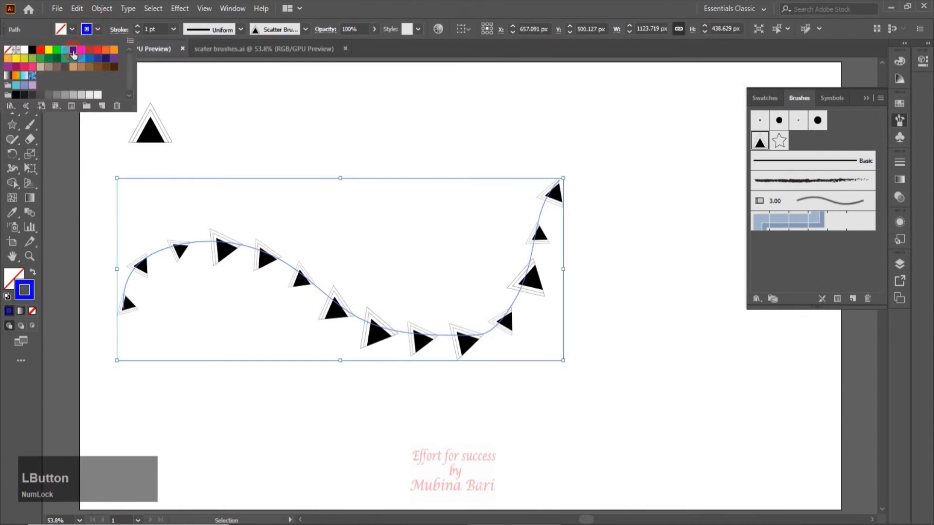
click(106, 51)
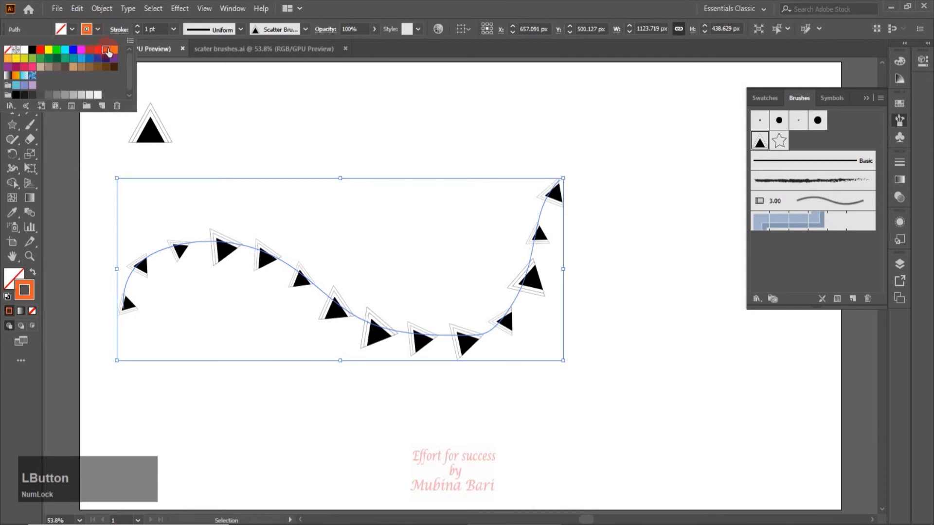
click(114, 51)
click(114, 67)
click(98, 68)
click(89, 68)
click(73, 67)
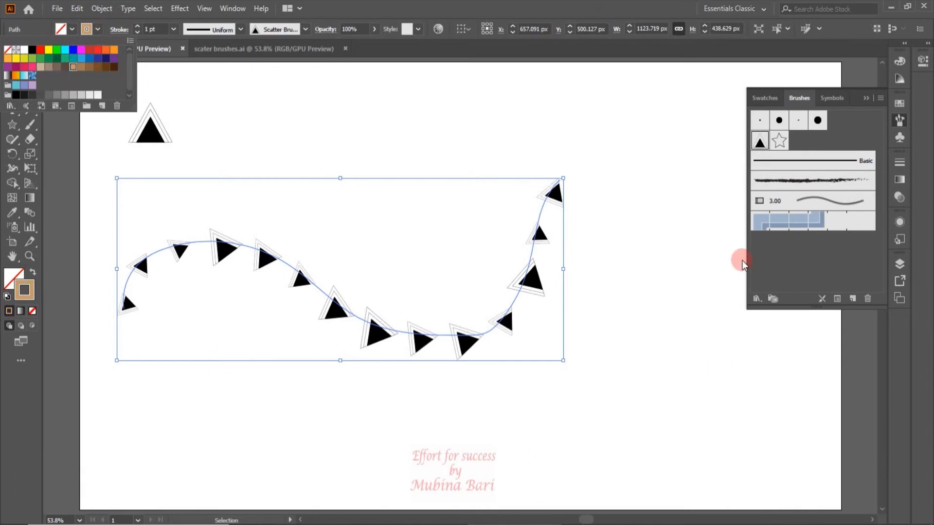
Step: Set the triangle brush's colorization method to Tints and apply the change to the existing strokes
double_click(759, 141)
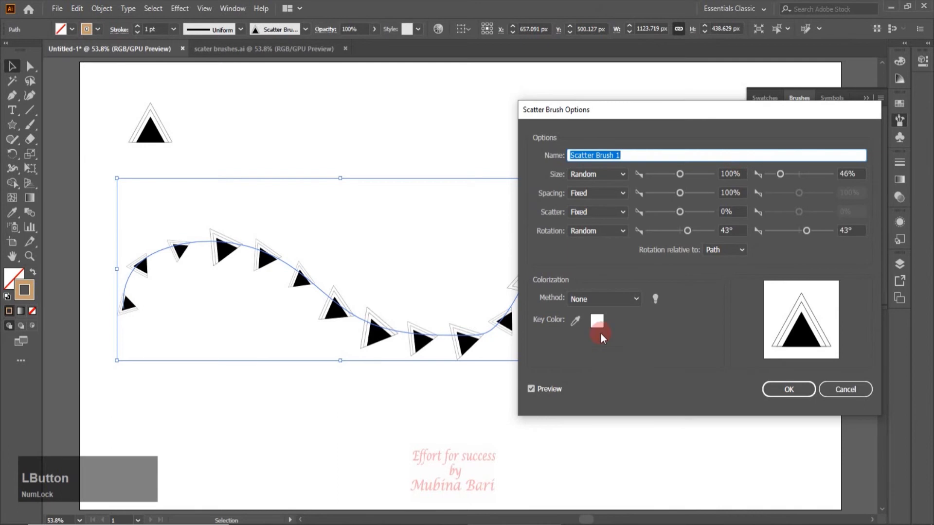
click(633, 300)
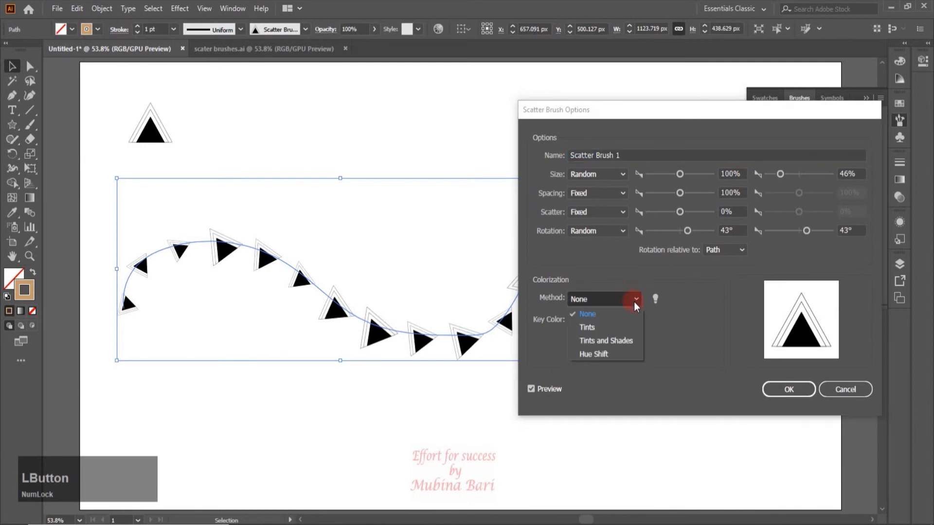
click(587, 328)
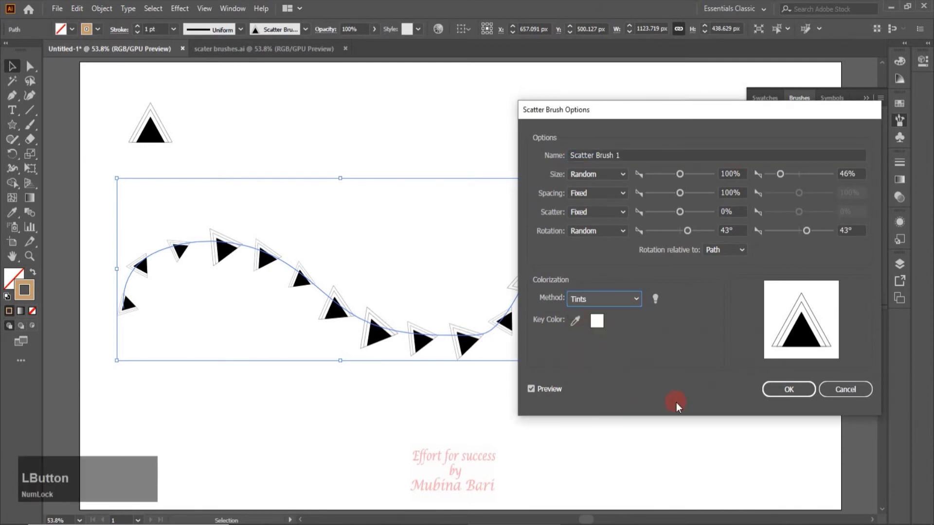
click(789, 390)
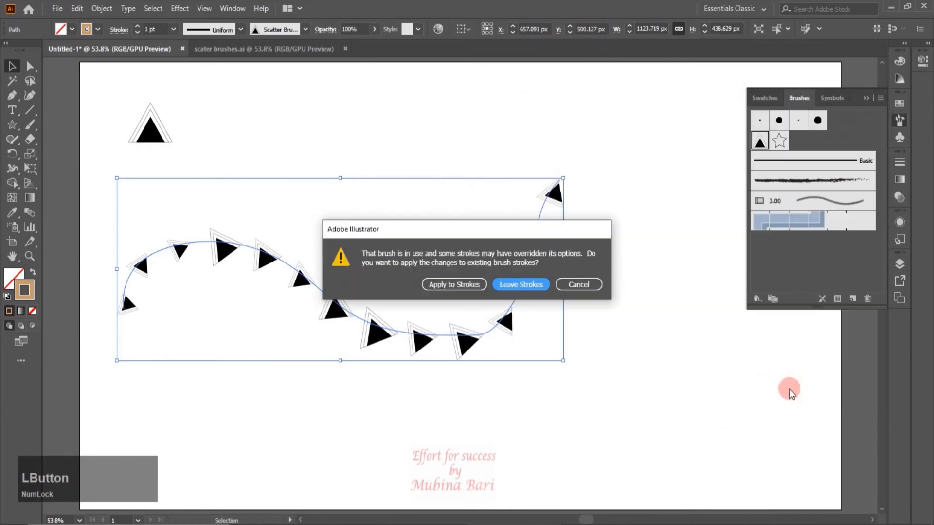
click(478, 286)
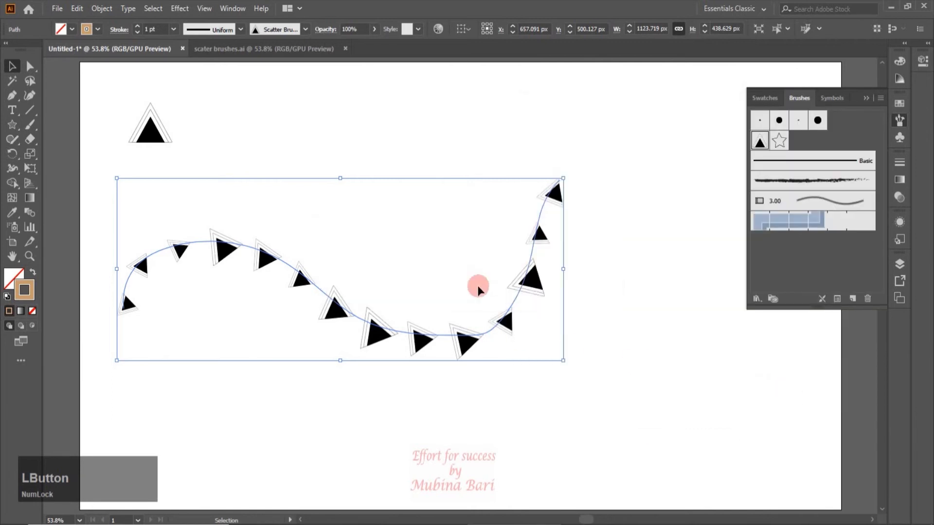
Step: Try several stroke colors on the triangle-brush path, including magenta and dark blue, finishing with dark green
click(98, 29)
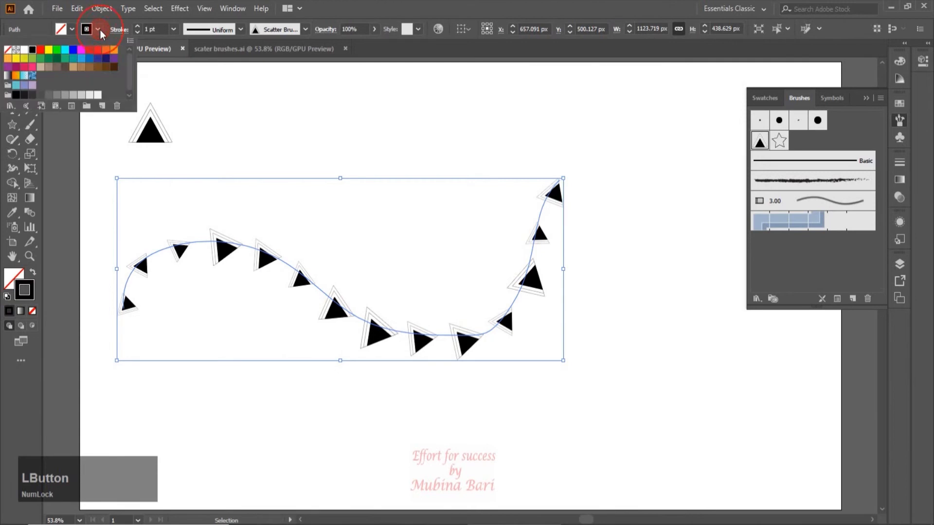
click(65, 50)
click(81, 49)
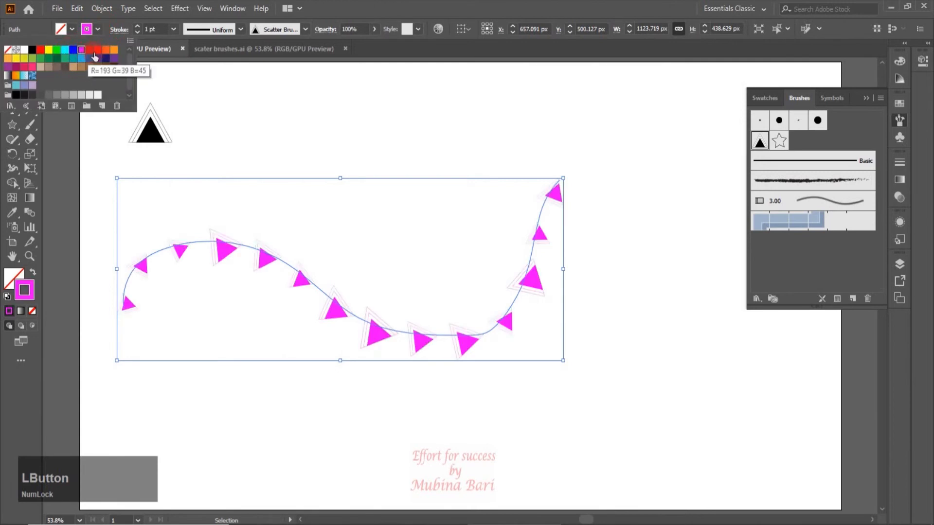
click(98, 50)
click(105, 58)
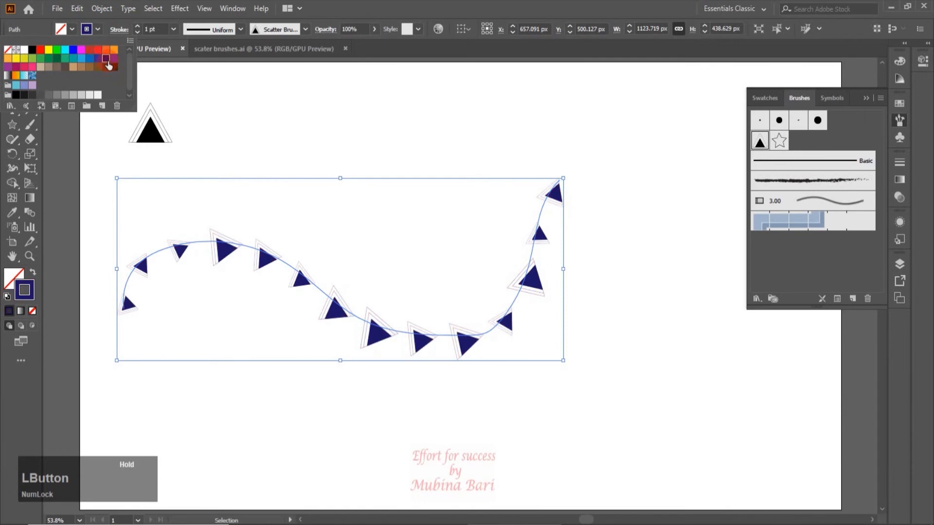
click(65, 59)
click(56, 58)
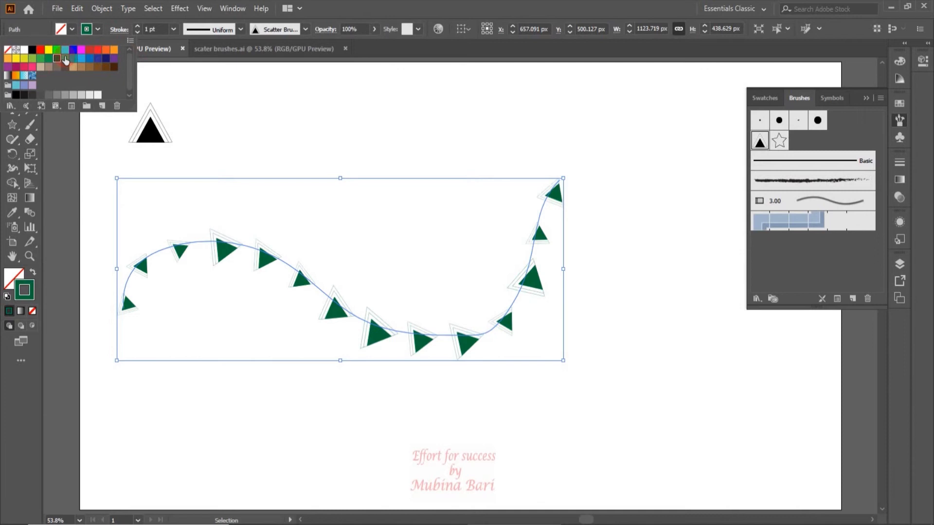
Step: Delete the curved triangle-brush path and clear the selection
key(Delete)
click(207, 167)
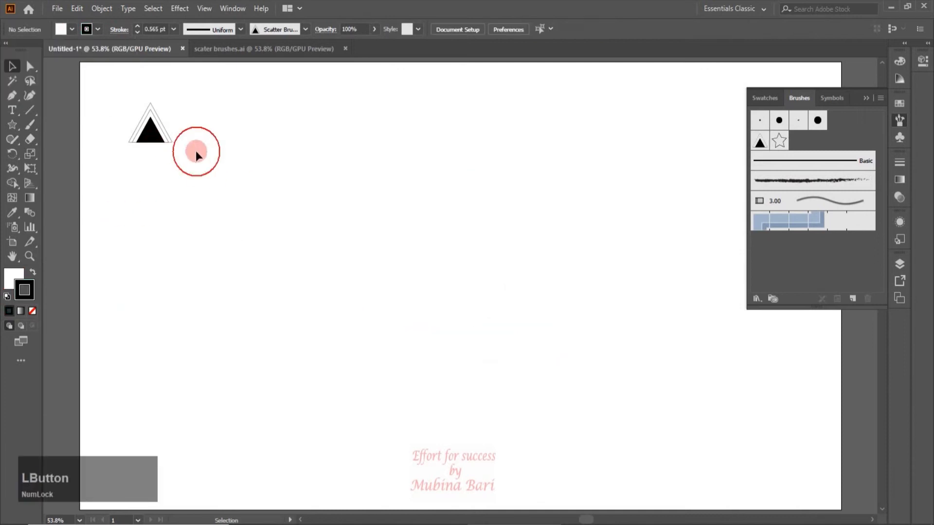
Step: Fill the outermost of the three nested triangles with red
click(150, 104)
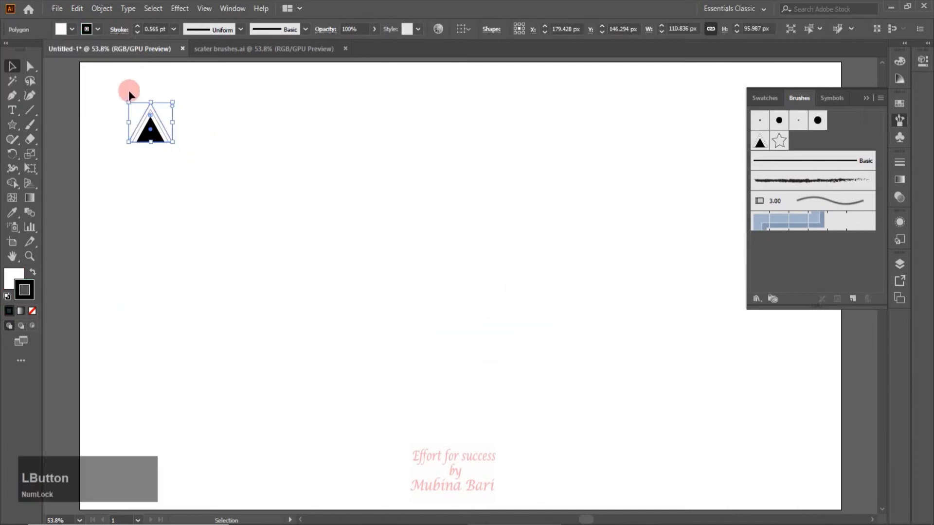
click(68, 32)
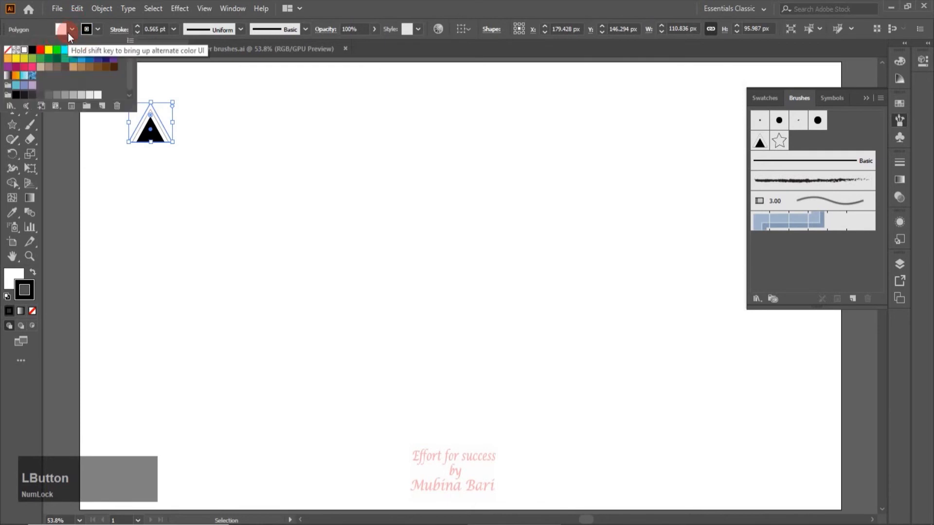
click(40, 49)
click(291, 203)
click(187, 157)
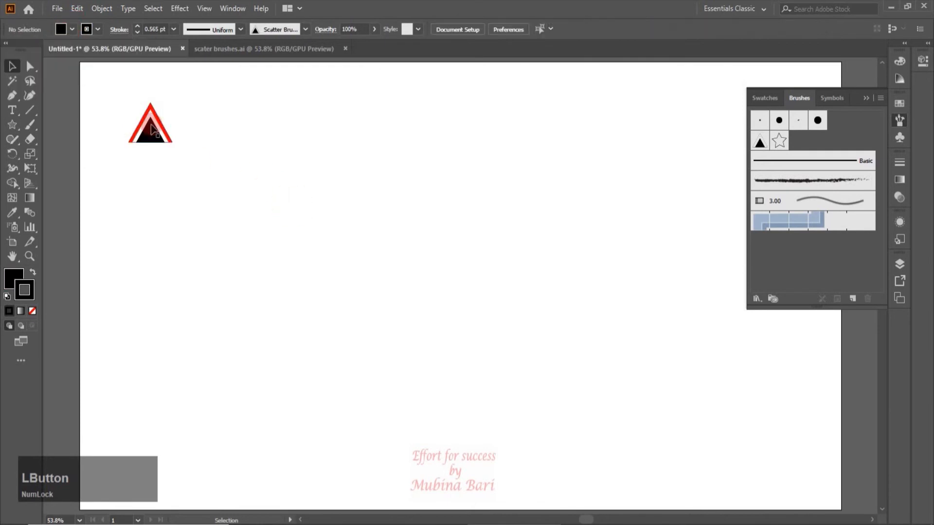
Step: Fill the middle nested triangle with bright green
click(150, 116)
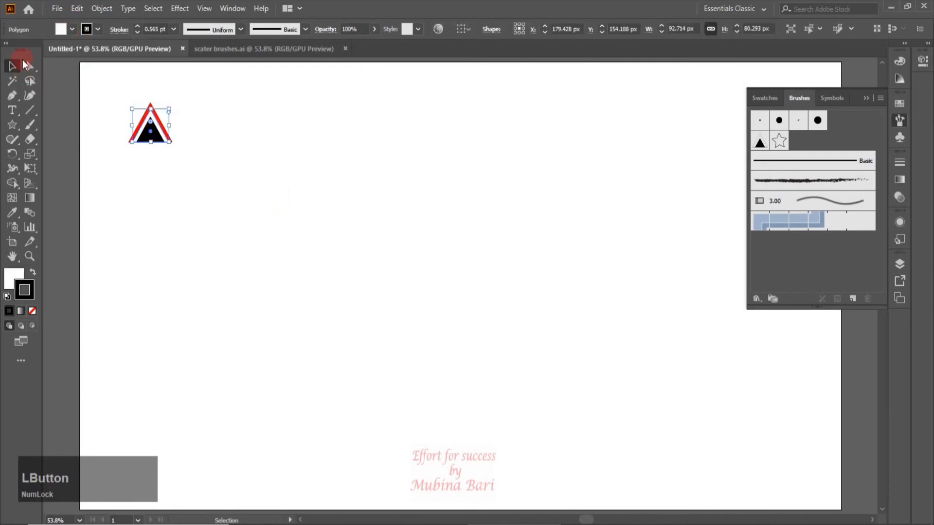
click(71, 30)
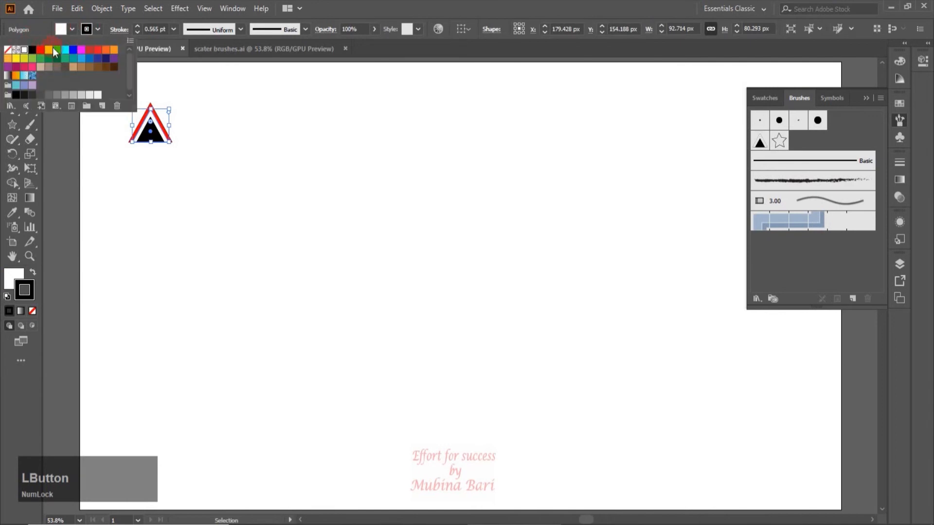
click(55, 49)
click(139, 184)
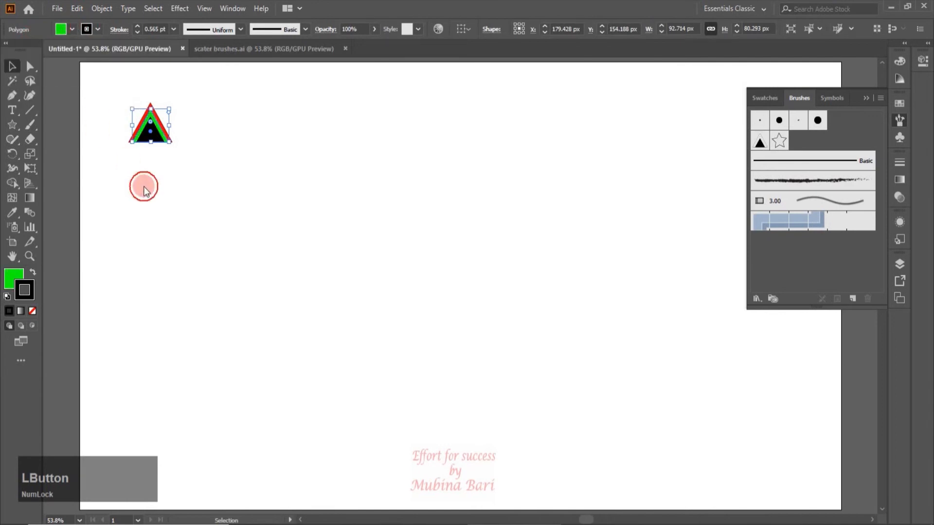
Step: Fill the innermost black triangle with blue and clear the selection
click(148, 142)
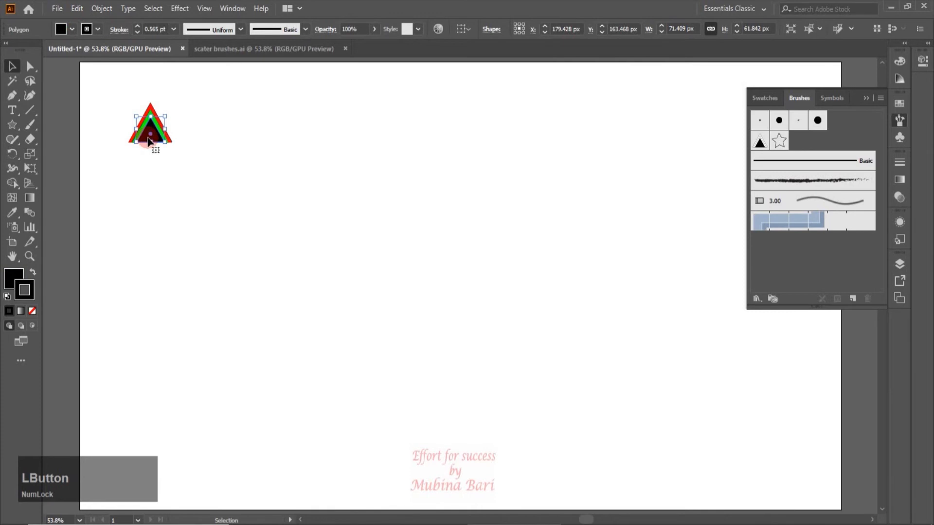
click(75, 29)
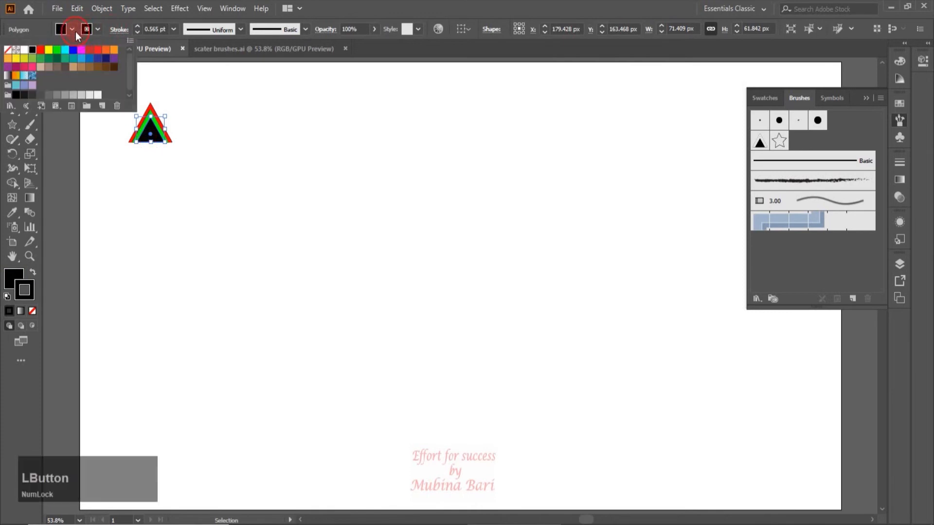
click(70, 49)
click(168, 284)
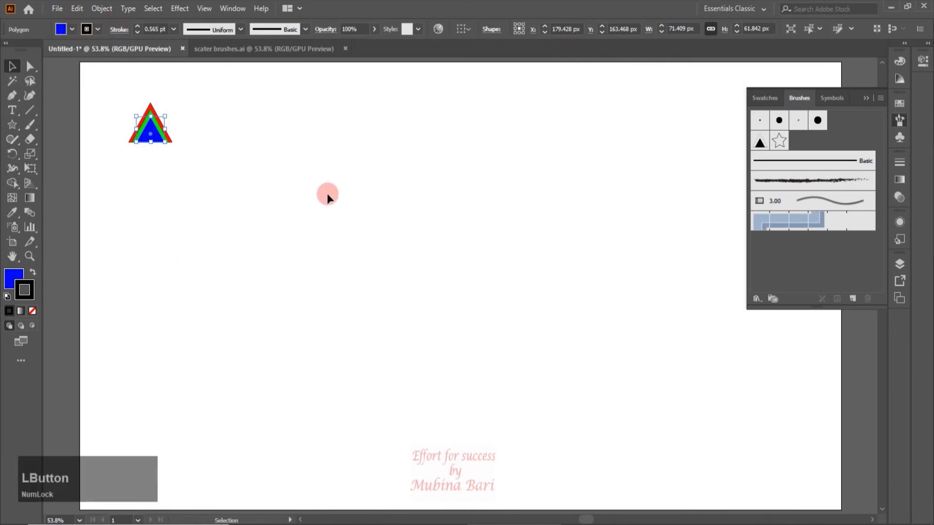
click(213, 270)
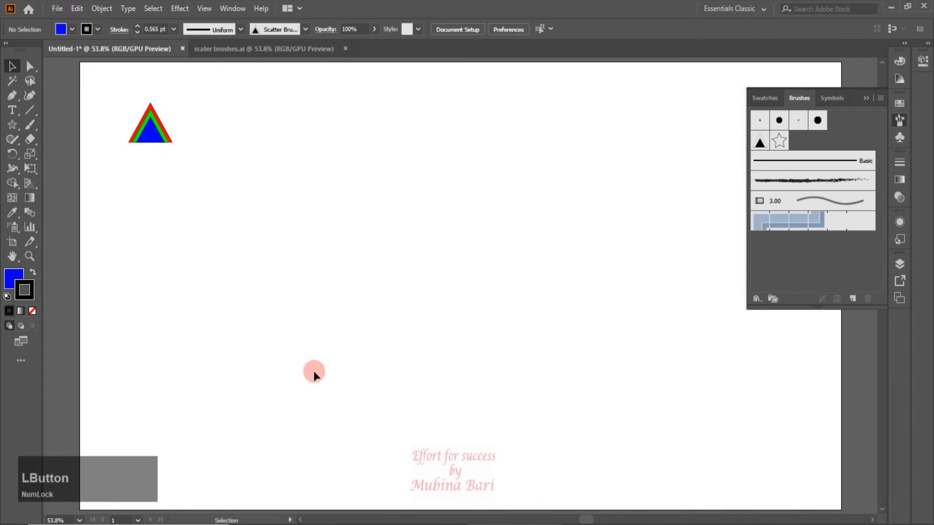
Step: Create a scatter brush from all three colored triangles with the colorization method None and the other options at their defaults
drag(126, 104, 211, 153)
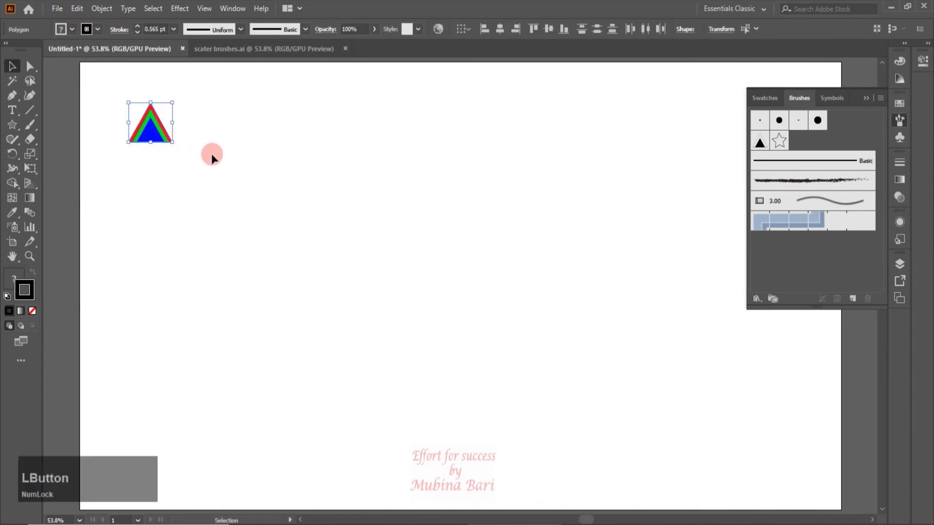
click(854, 299)
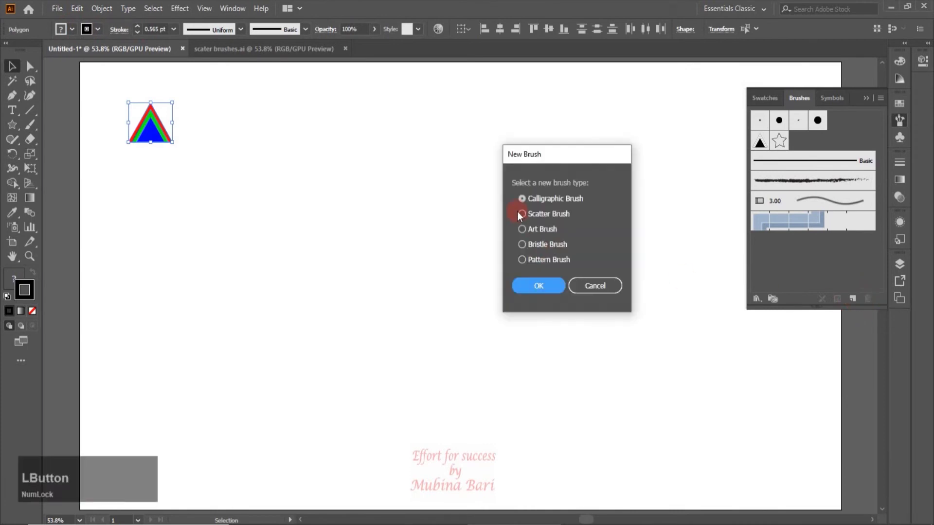
click(525, 218)
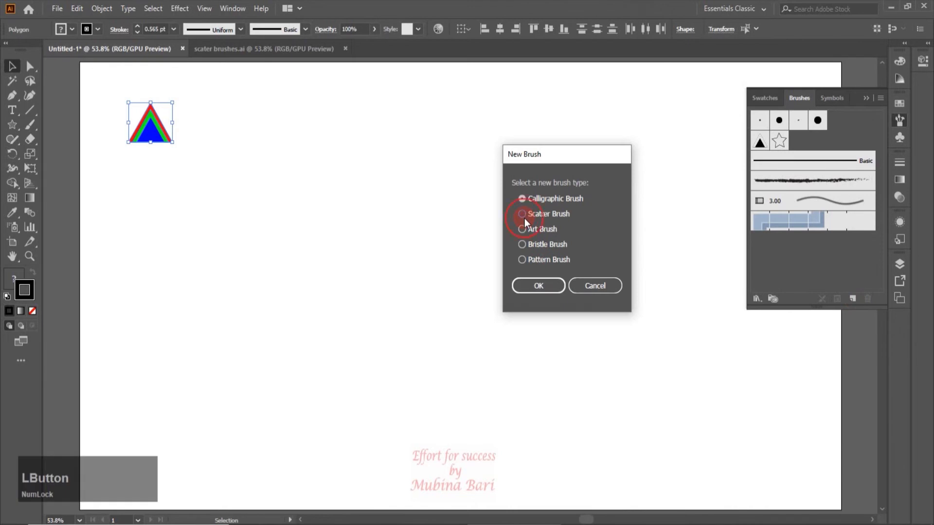
click(529, 287)
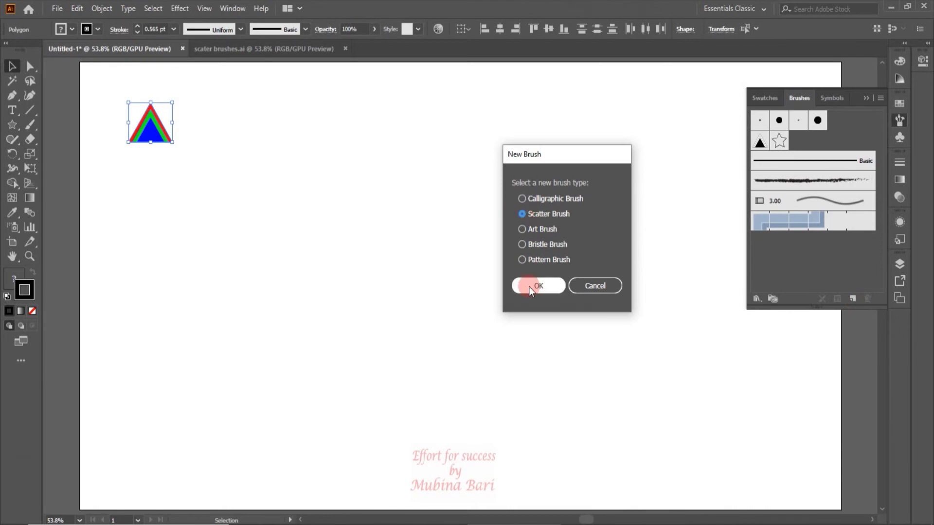
click(530, 287)
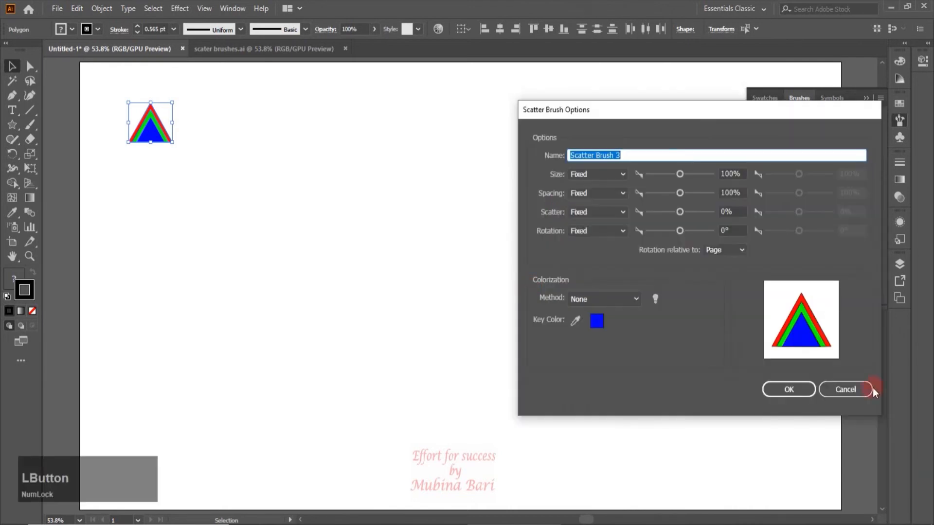
click(637, 298)
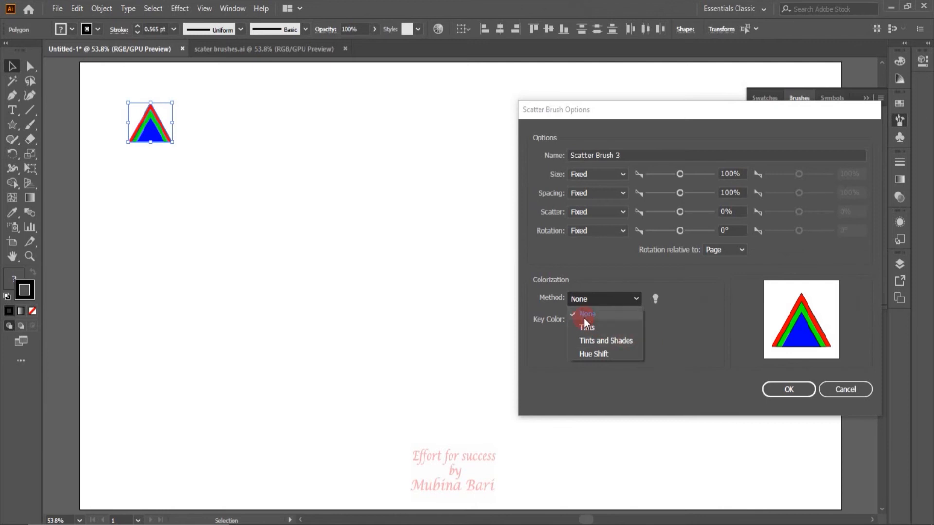
click(810, 394)
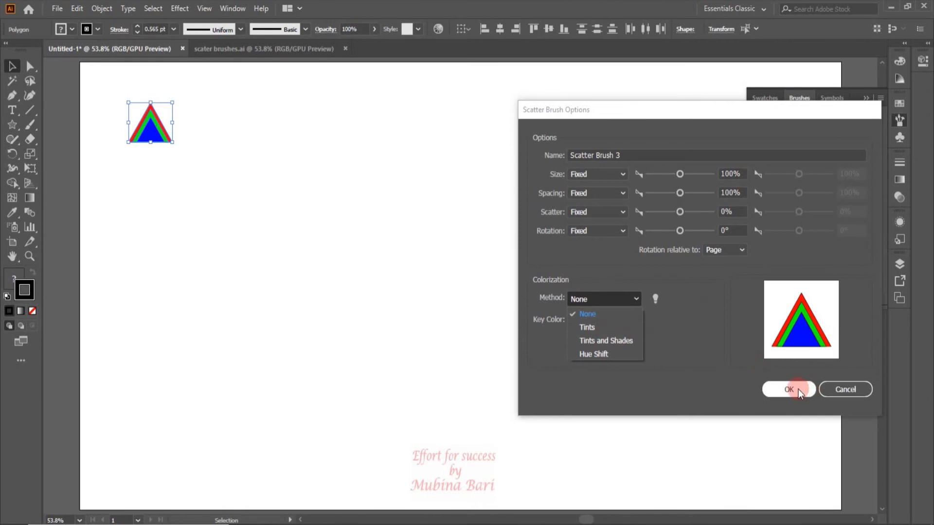
click(798, 389)
click(798, 390)
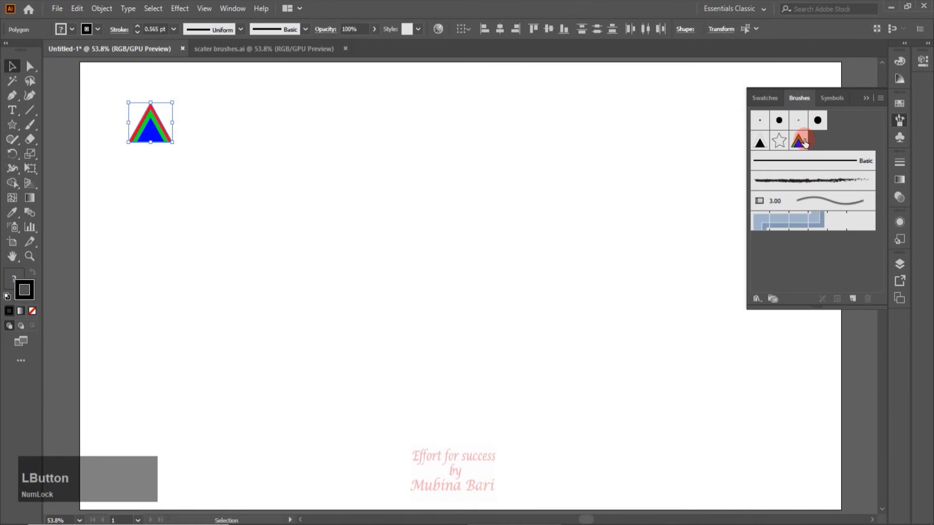
Step: Create another scatter brush from the colored triangles with the colorization method Tints and the outer triangle's red as key color
click(854, 295)
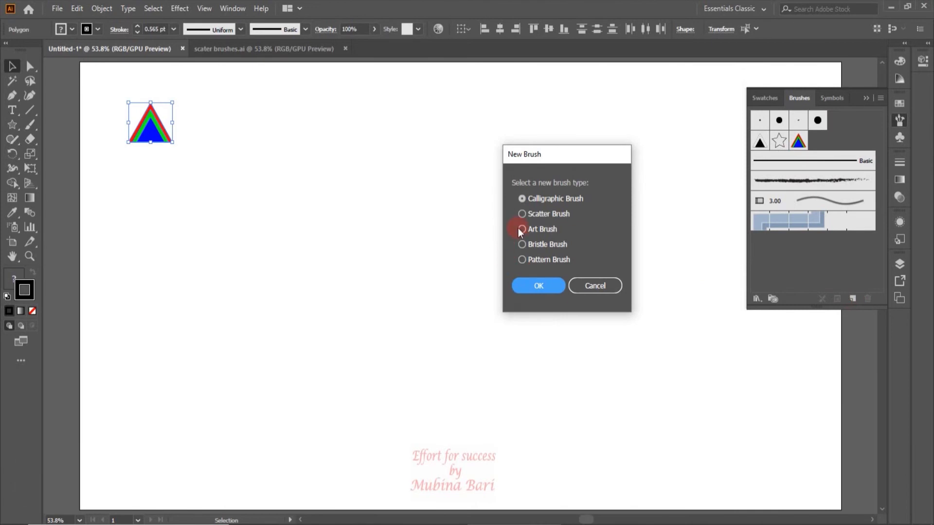
click(522, 215)
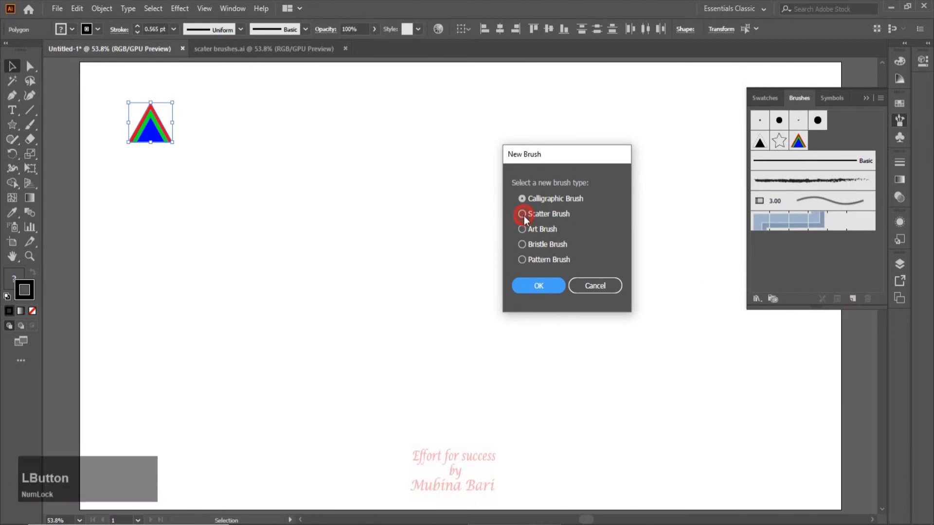
click(540, 287)
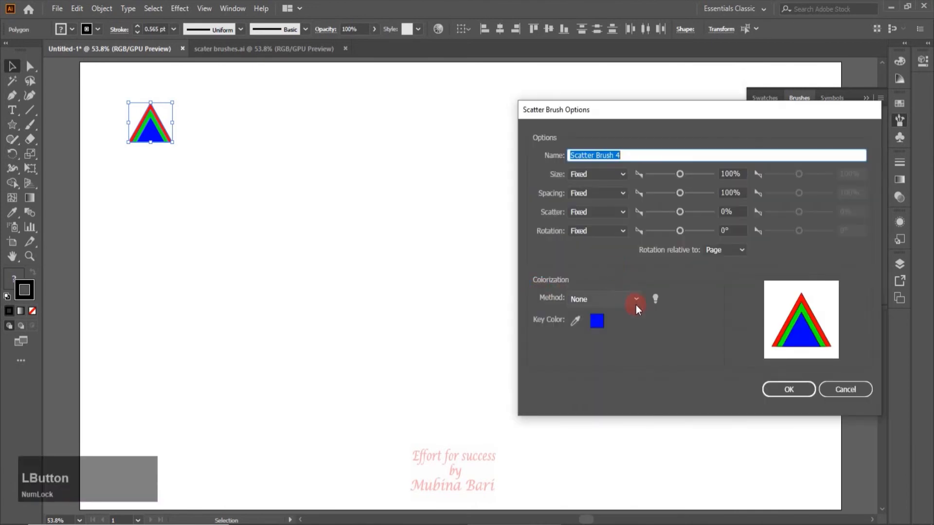
click(635, 302)
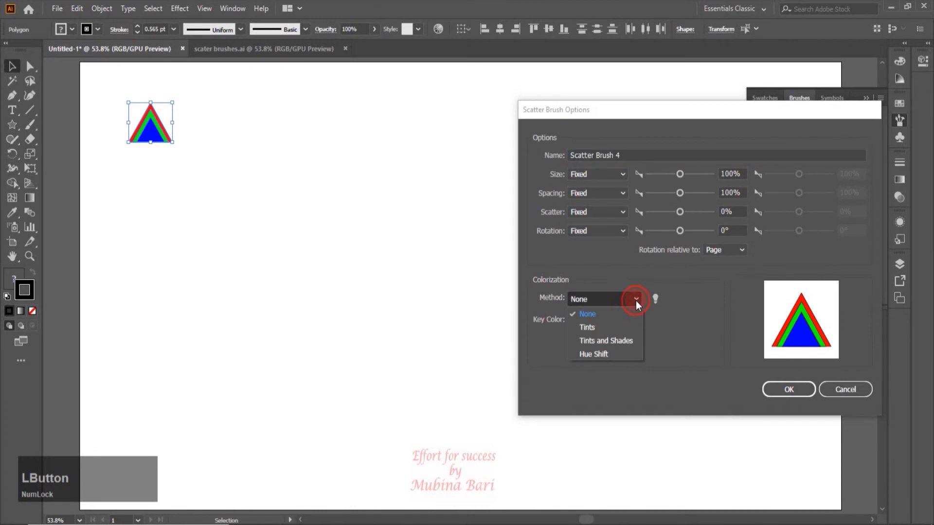
click(585, 328)
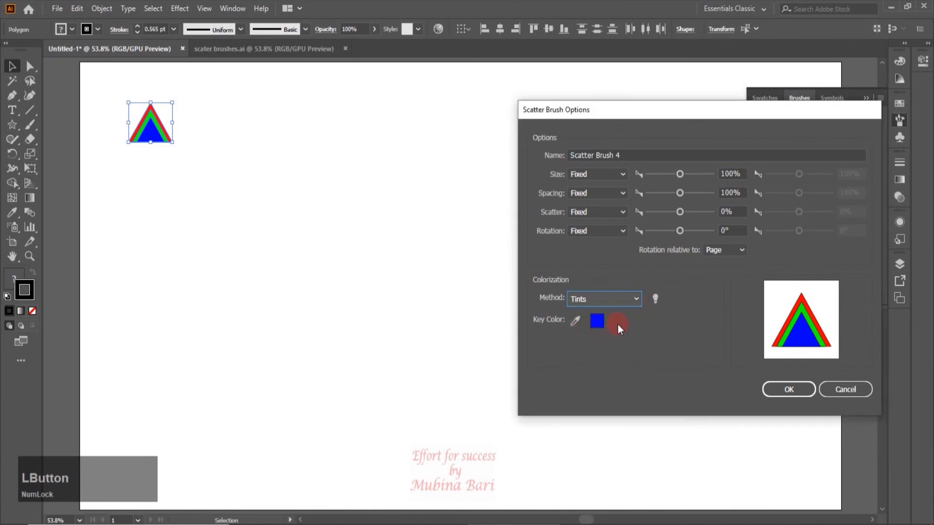
click(576, 322)
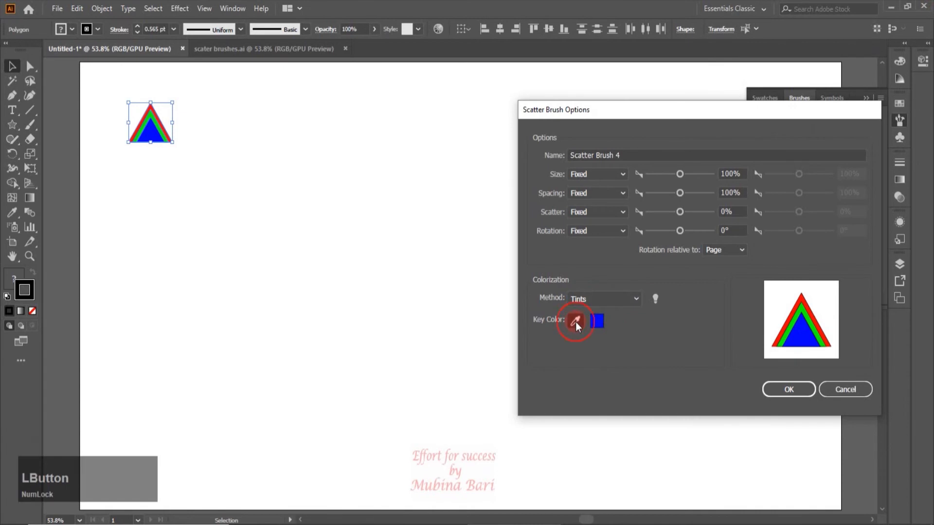
click(801, 295)
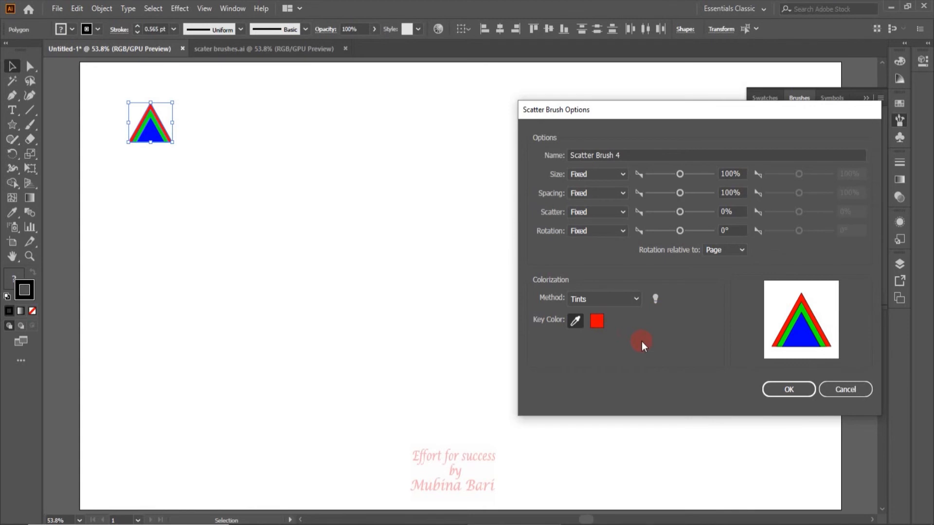
click(796, 392)
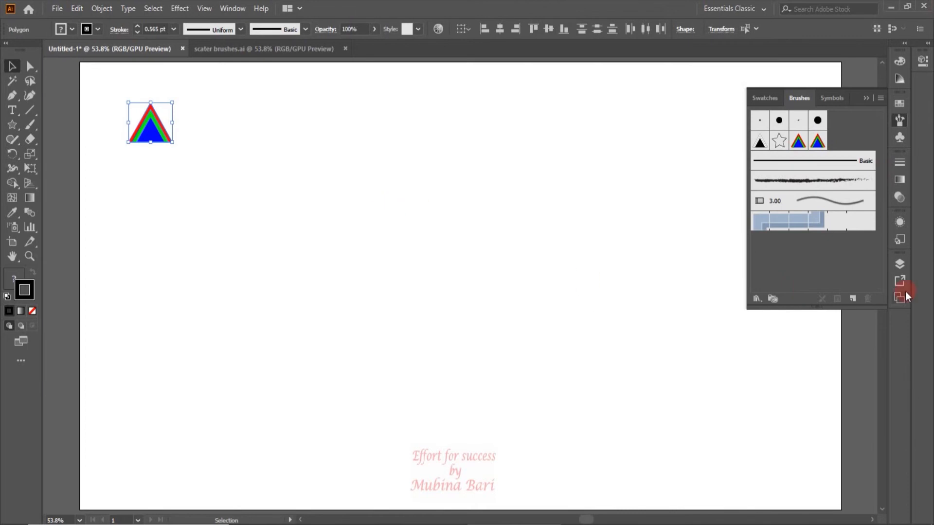
Step: Create a scatter brush from the colored triangles with the colorization method Tints and Shades and the outer triangle's red as key color
click(853, 297)
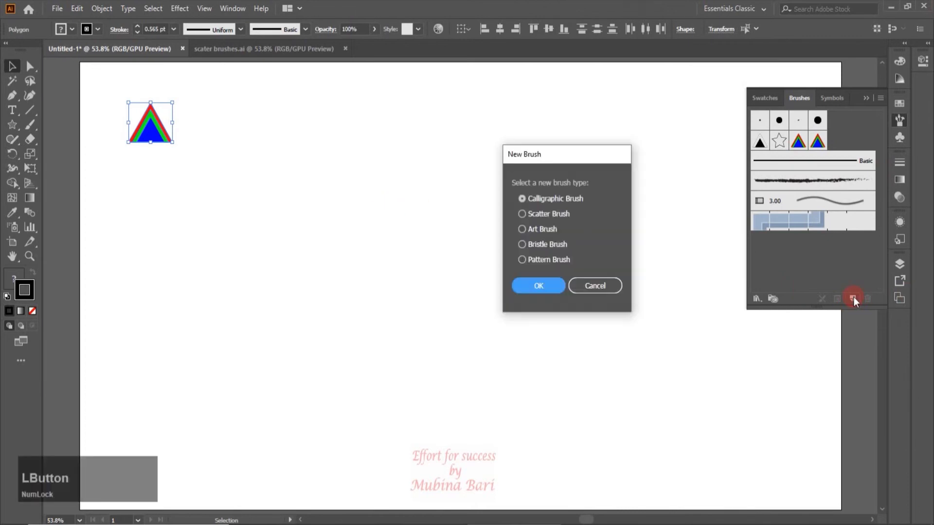
click(528, 218)
click(529, 290)
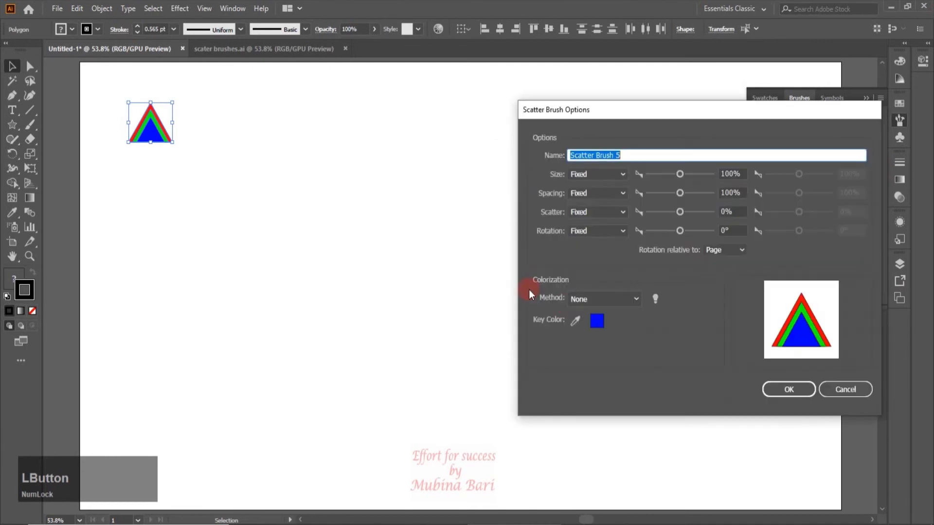
click(633, 302)
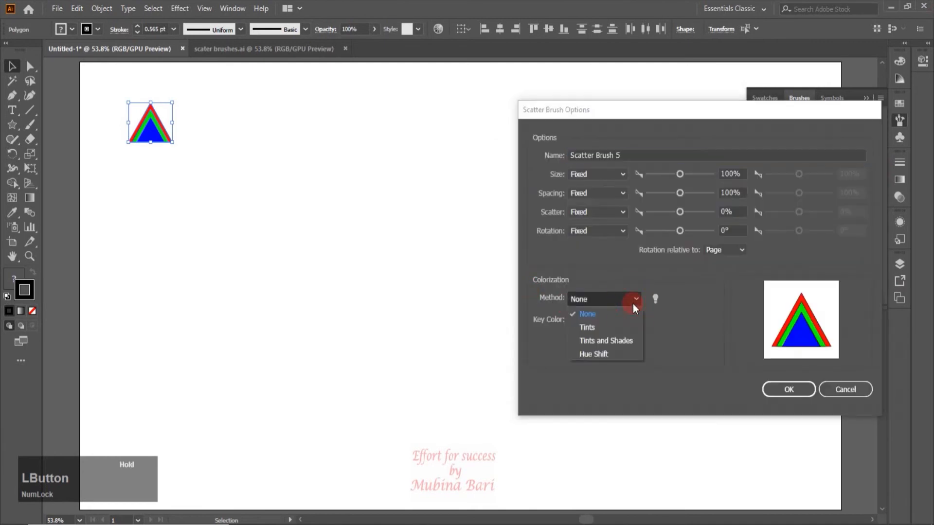
click(620, 342)
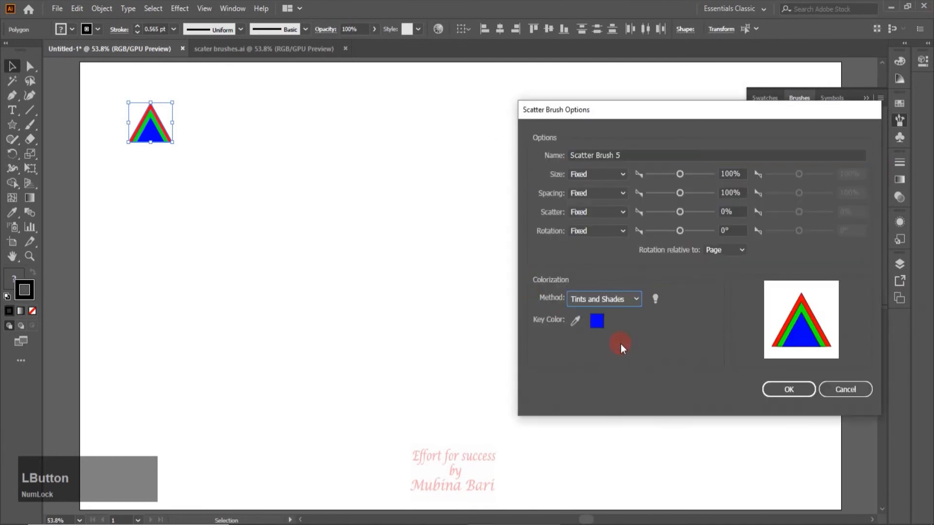
click(577, 322)
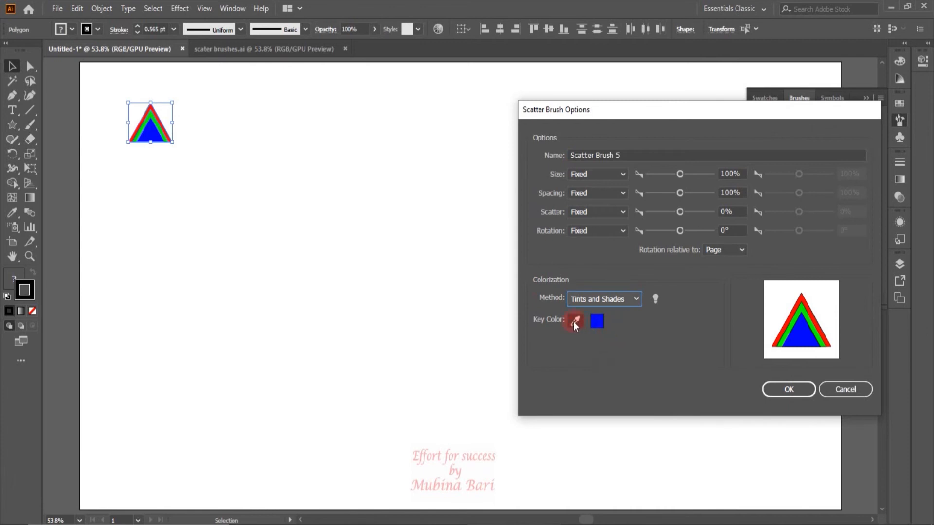
click(574, 322)
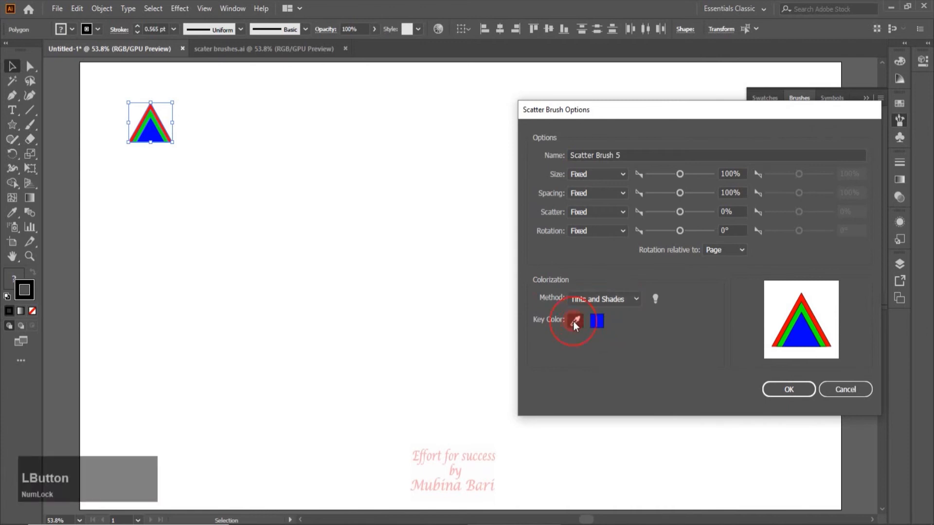
click(801, 297)
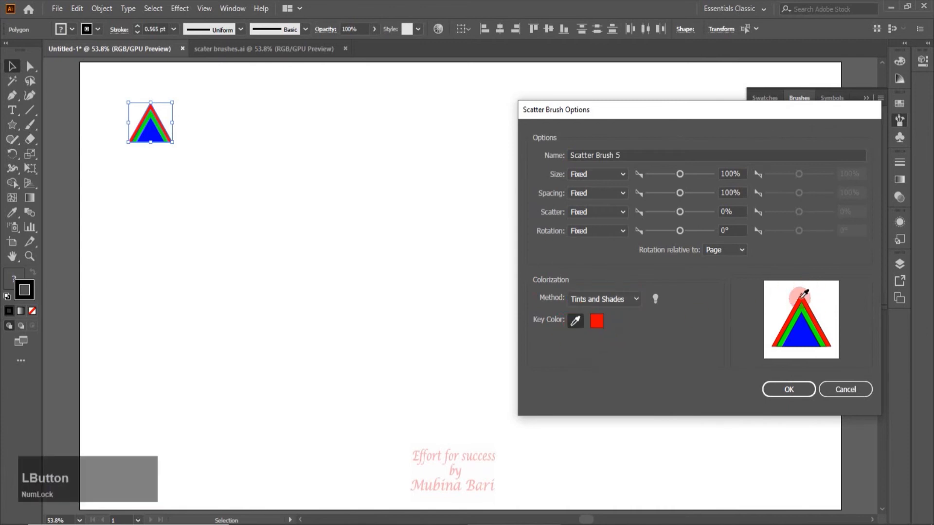
click(780, 389)
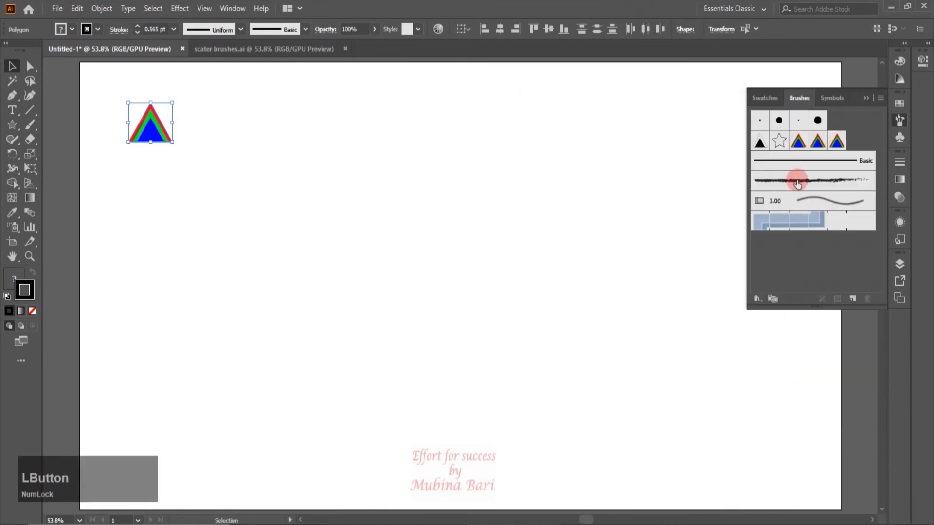
Step: Create a scatter brush from the colored triangles with the colorization method Hue Shift and the other options at their defaults
click(852, 299)
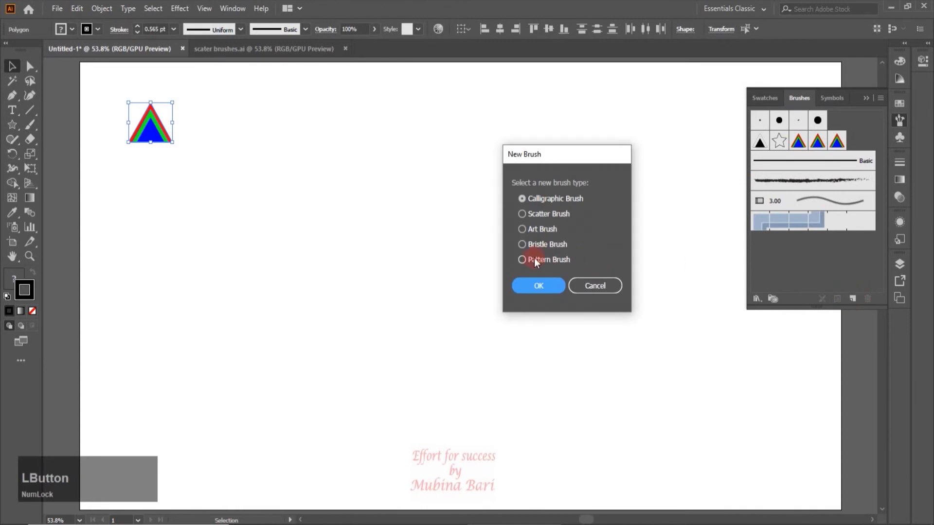
click(522, 214)
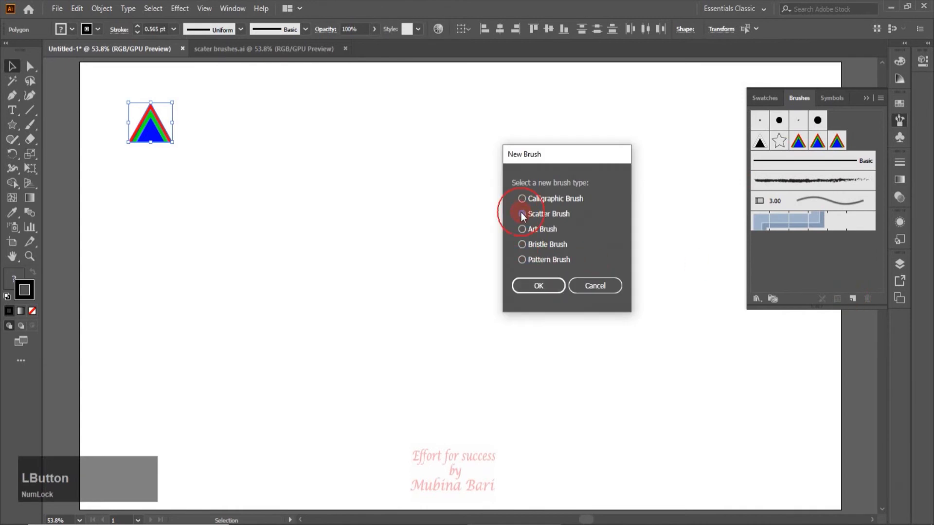
click(551, 289)
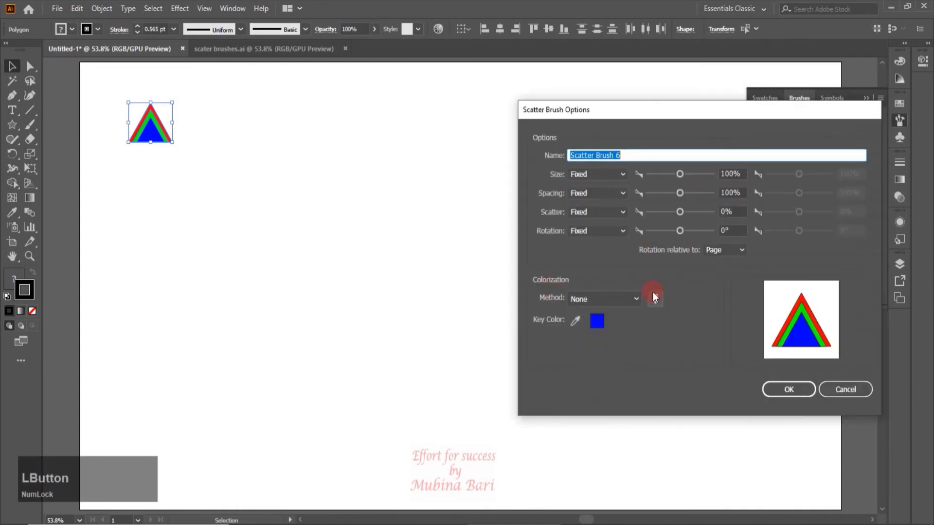
drag(638, 297, 606, 355)
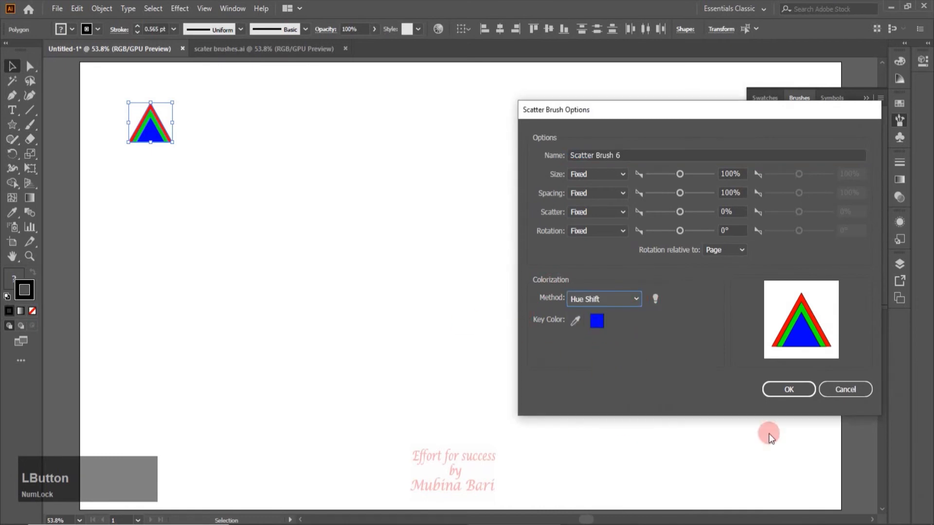
click(778, 390)
click(809, 140)
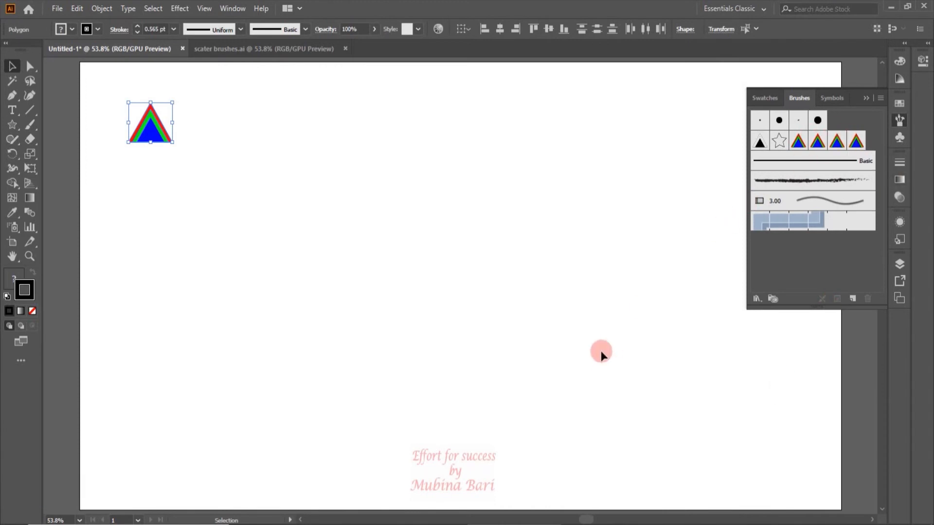
Step: Draw a straight horizontal line about 1246 px long below the triangle with the Pen tool
click(11, 98)
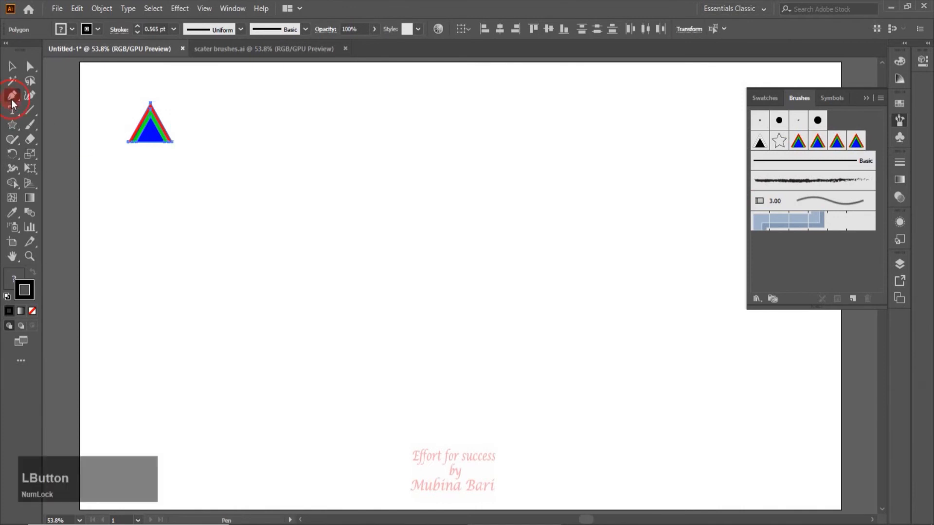
click(129, 212)
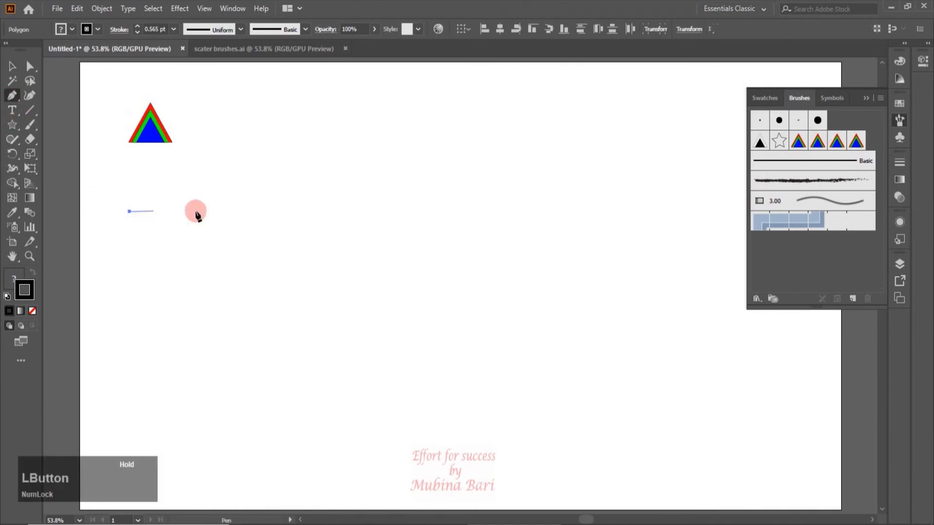
shift+click(657, 217)
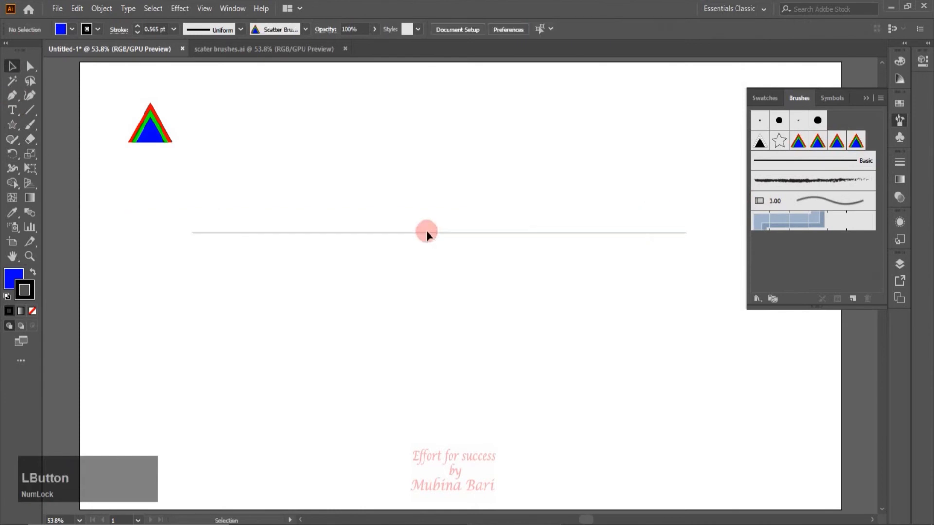
Step: Copy the line straight down and repeat the duplication twice to get four evenly spaced lines, and clear the selection
click(426, 230)
click(434, 238)
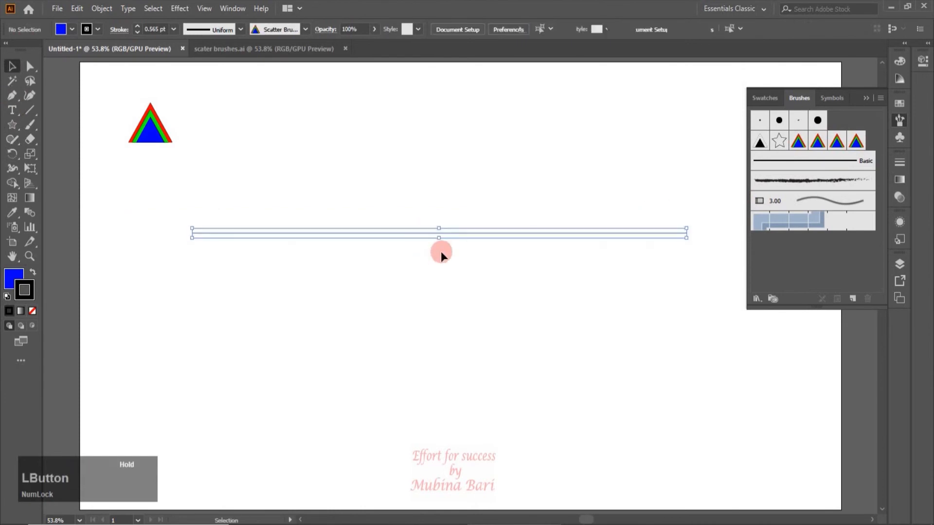
drag(433, 233, 435, 290)
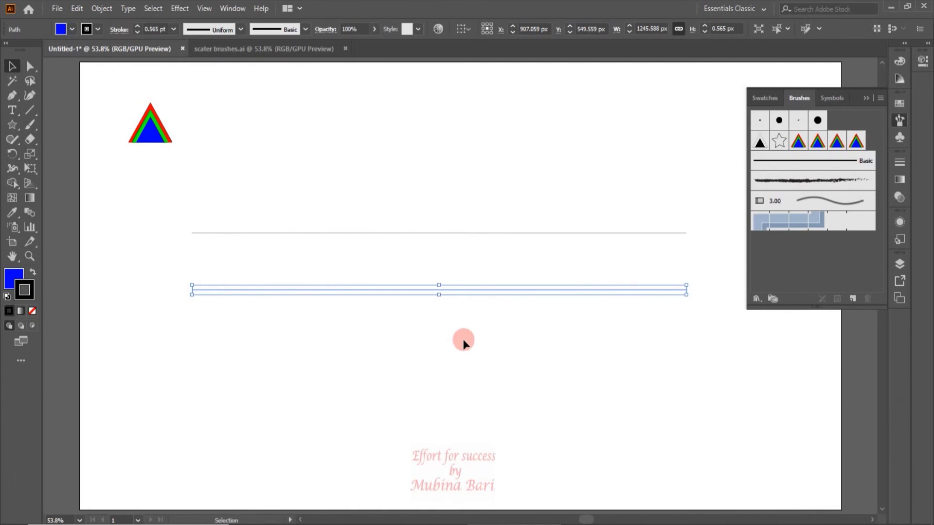
key(ctrl+d)
key(ctrl+d)
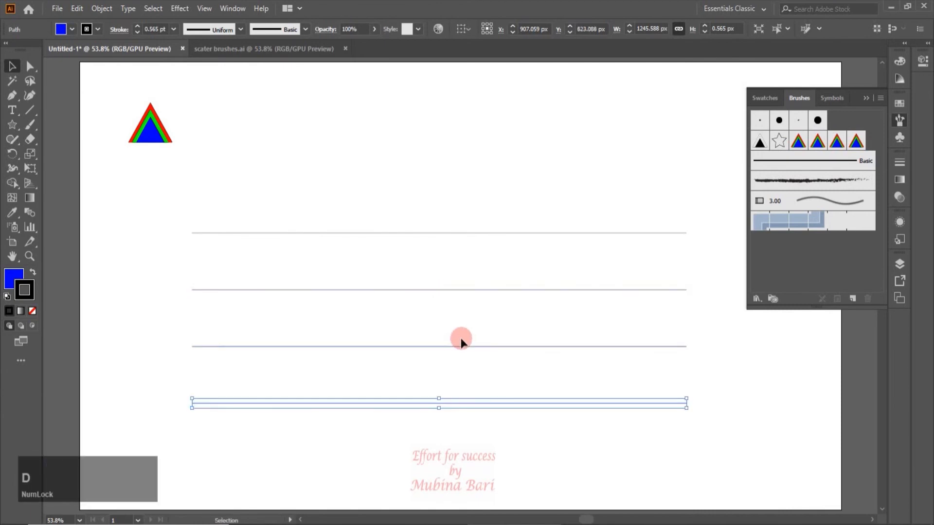
click(109, 203)
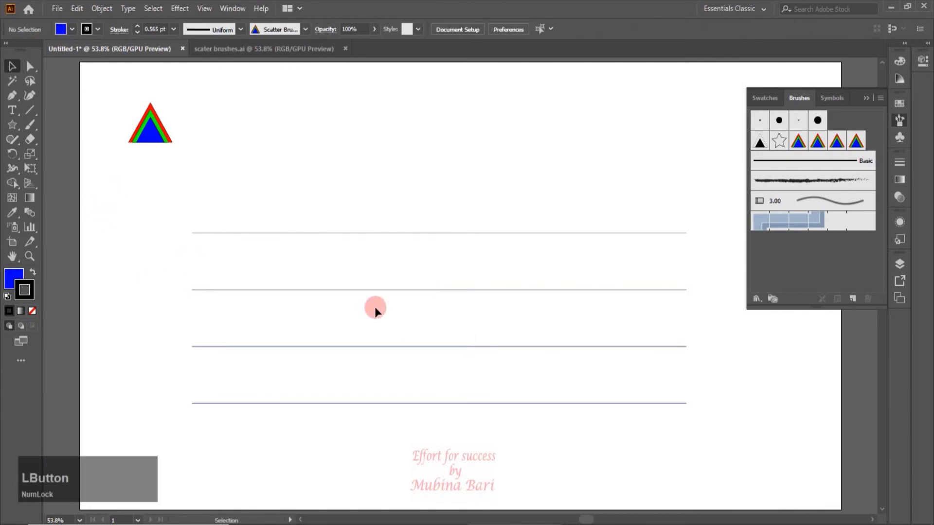
Step: Apply the None, Tints, Tints and Shades, and Hue Shift triangle brushes to the four lines in order from top to bottom, and deselect
click(416, 234)
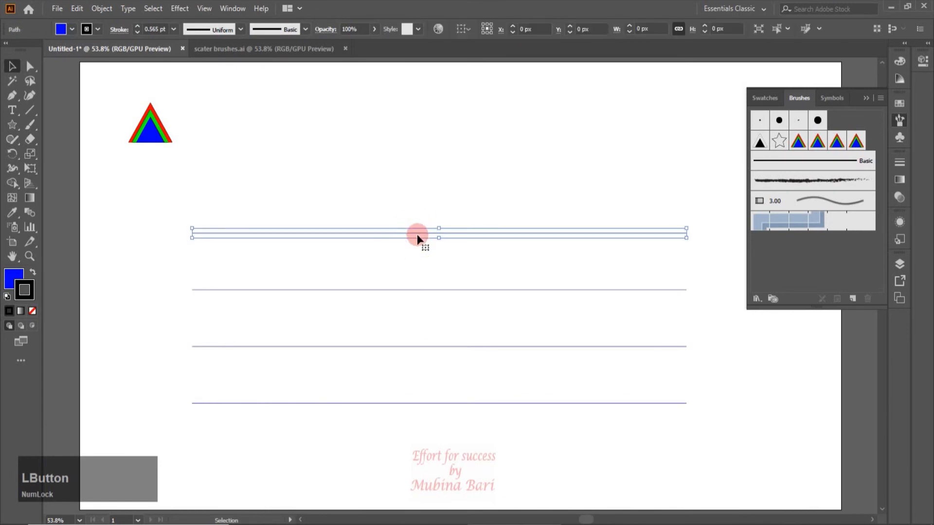
click(798, 142)
click(443, 291)
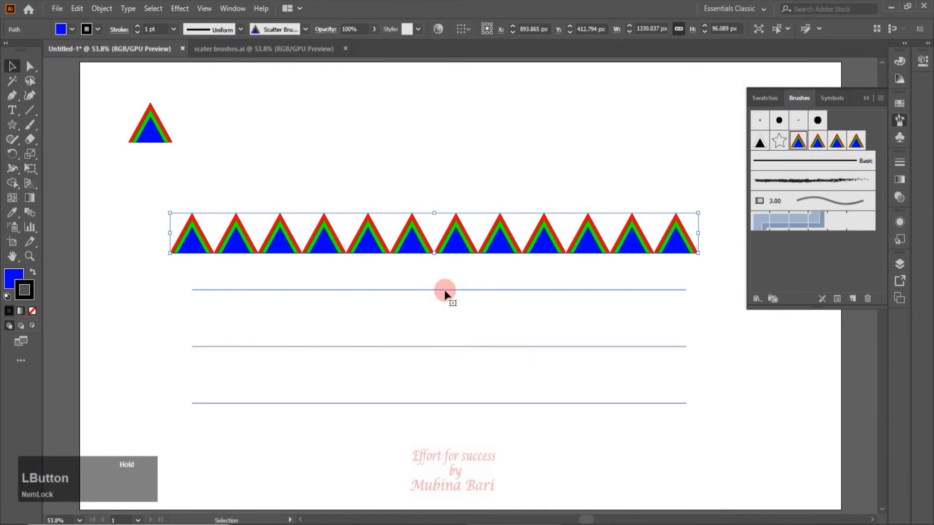
click(818, 141)
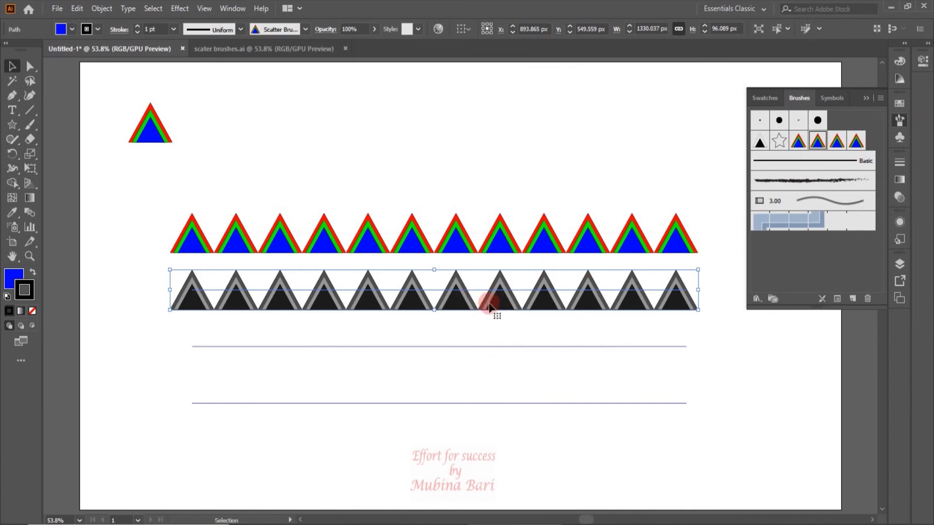
click(502, 346)
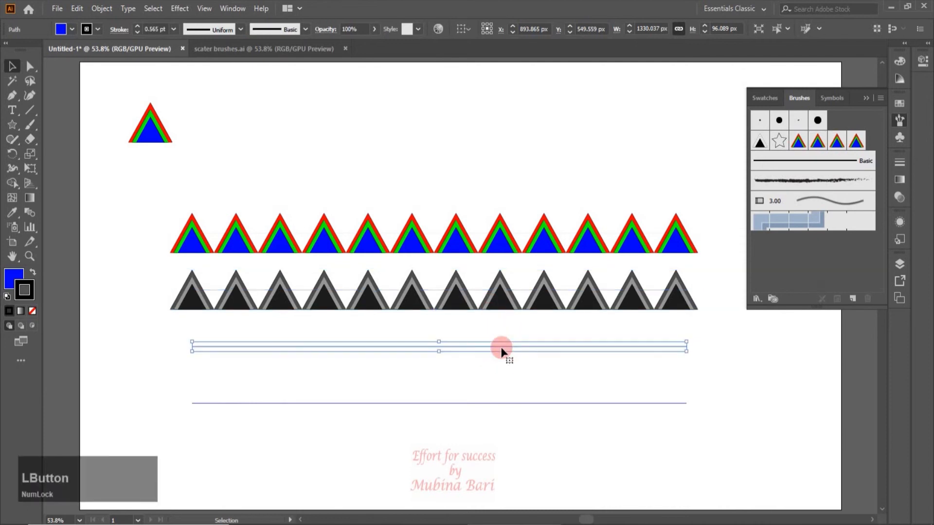
click(836, 142)
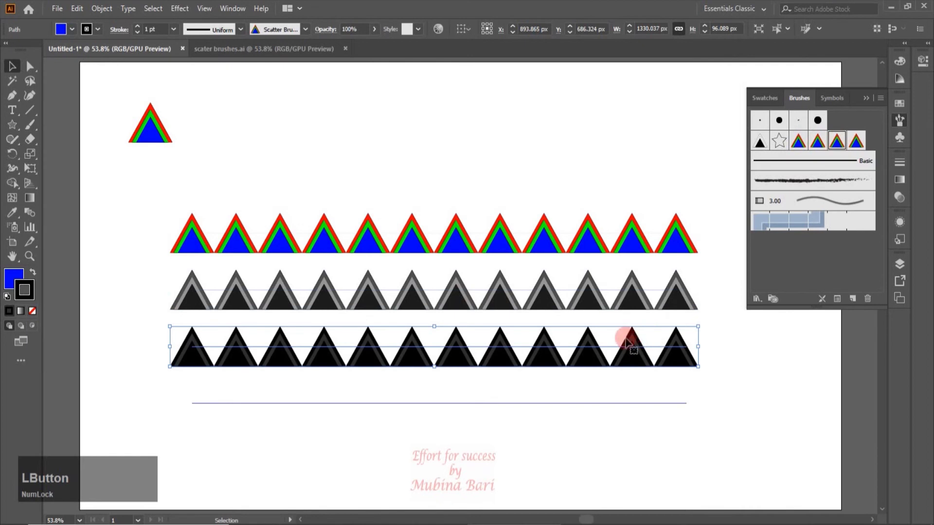
click(594, 406)
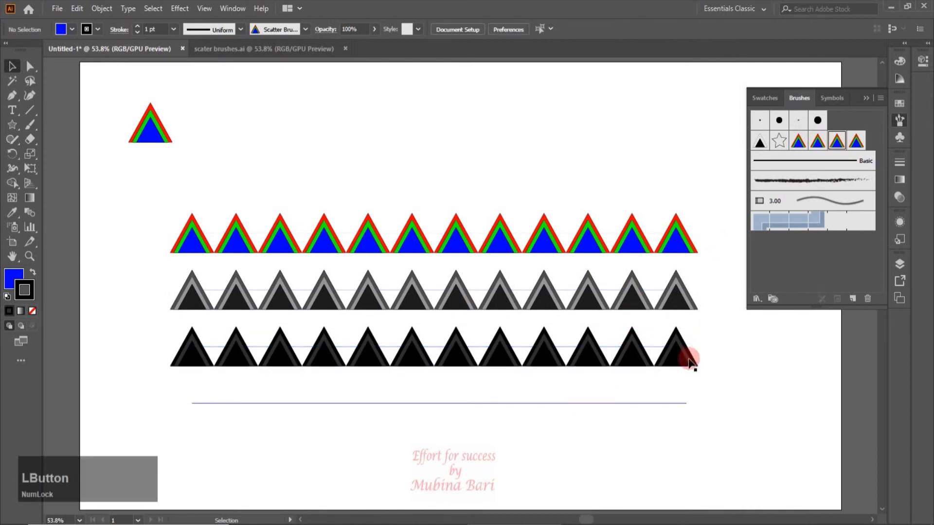
click(637, 404)
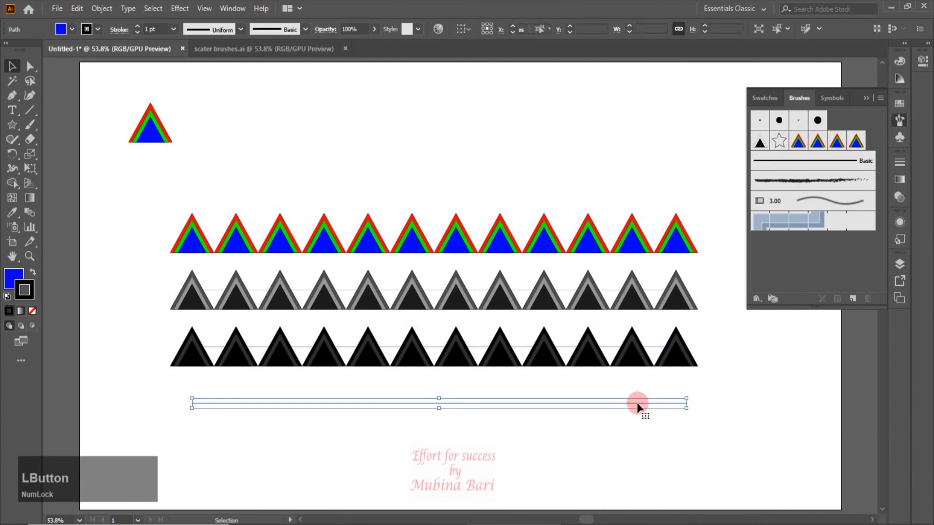
click(854, 142)
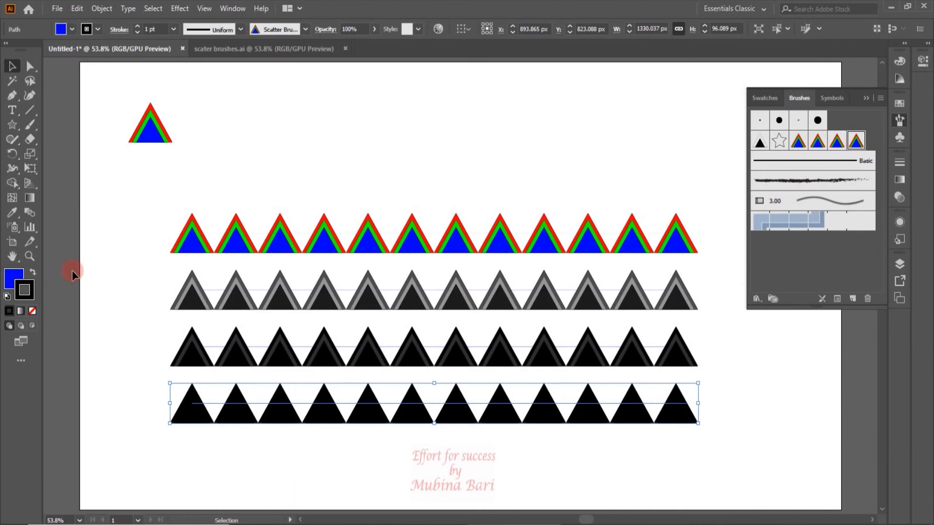
click(124, 264)
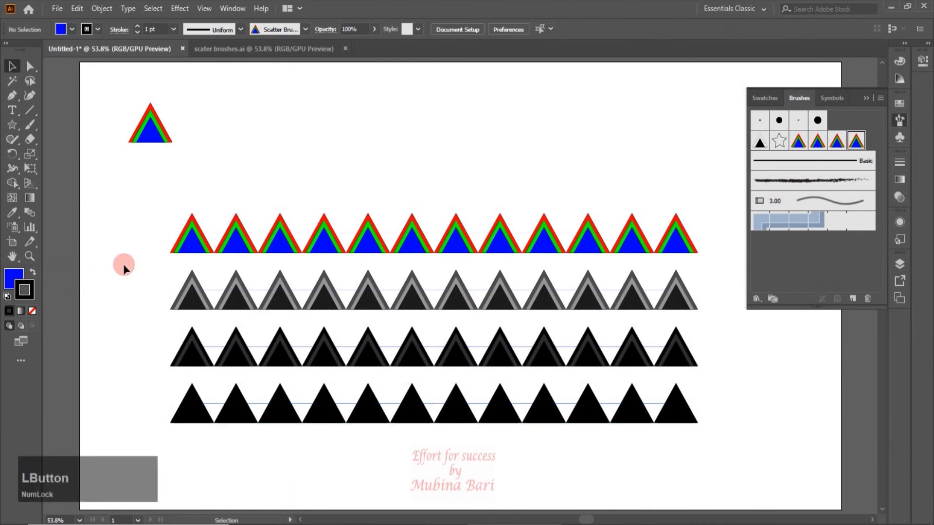
Step: Try several stroke colors on the top triangle row, ending with light blue, and clear the selection
click(226, 238)
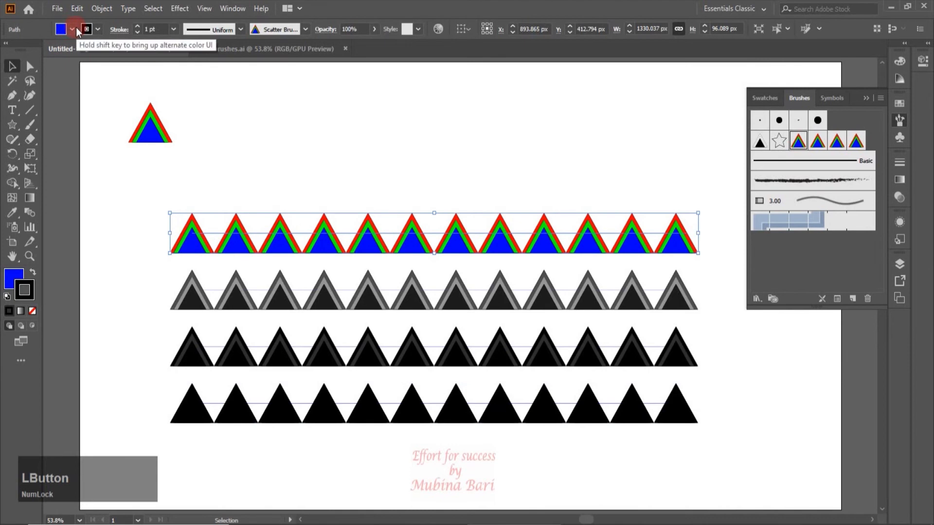
click(97, 32)
click(82, 51)
click(90, 58)
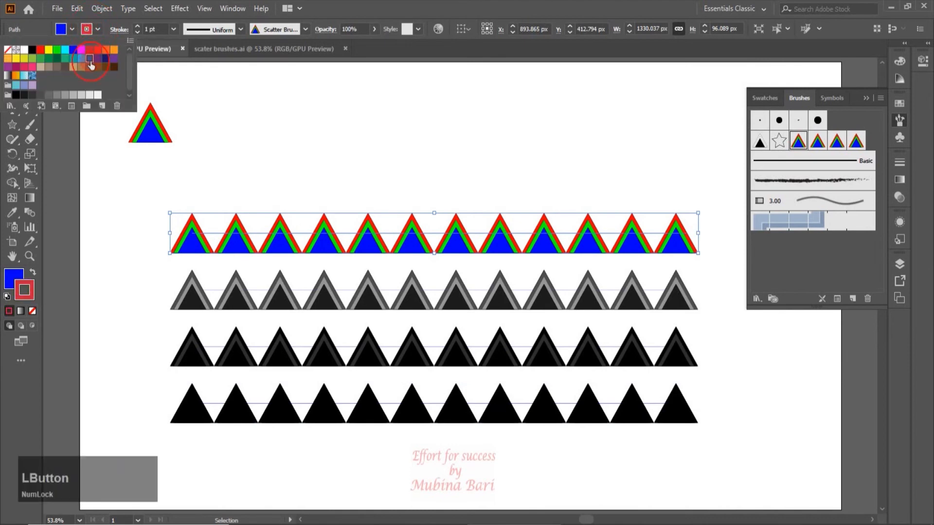
click(59, 59)
click(79, 67)
click(82, 60)
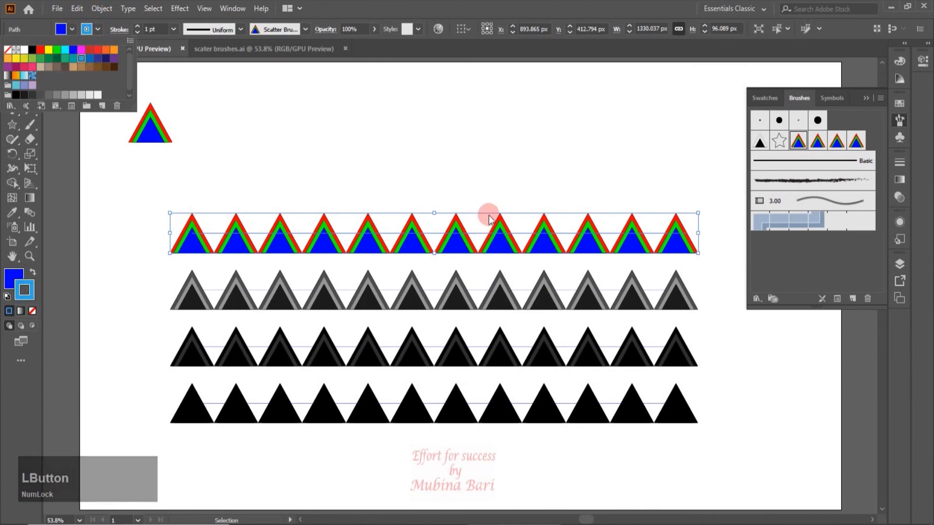
click(197, 306)
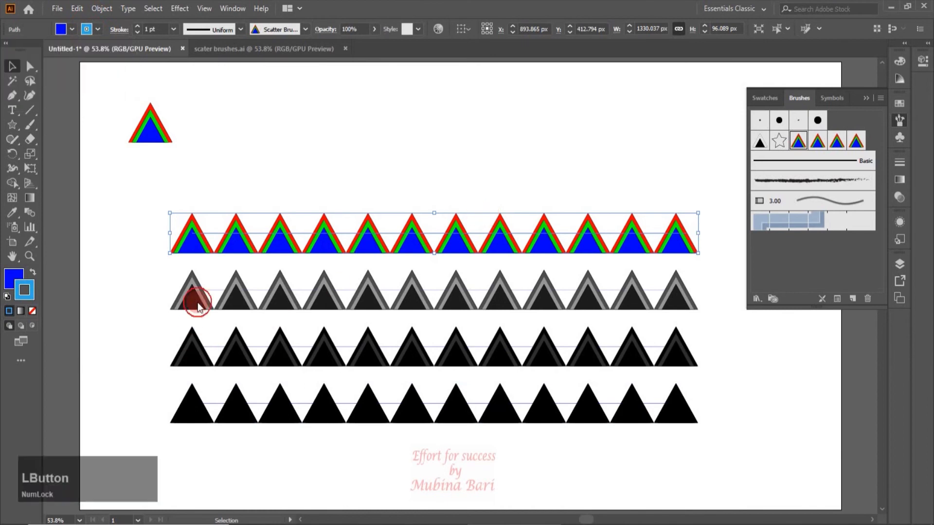
click(301, 177)
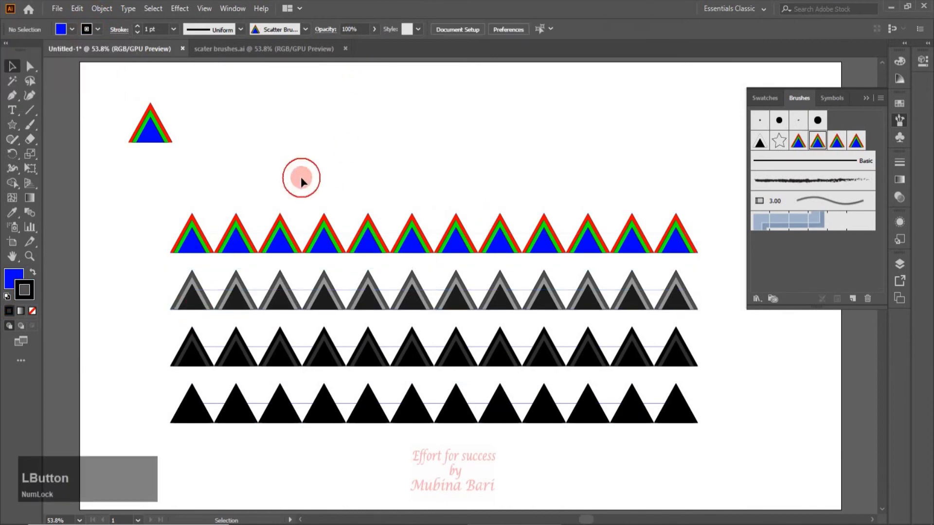
Step: Recolor the second triangle row by setting its stroke first to red and finally to blue
click(252, 305)
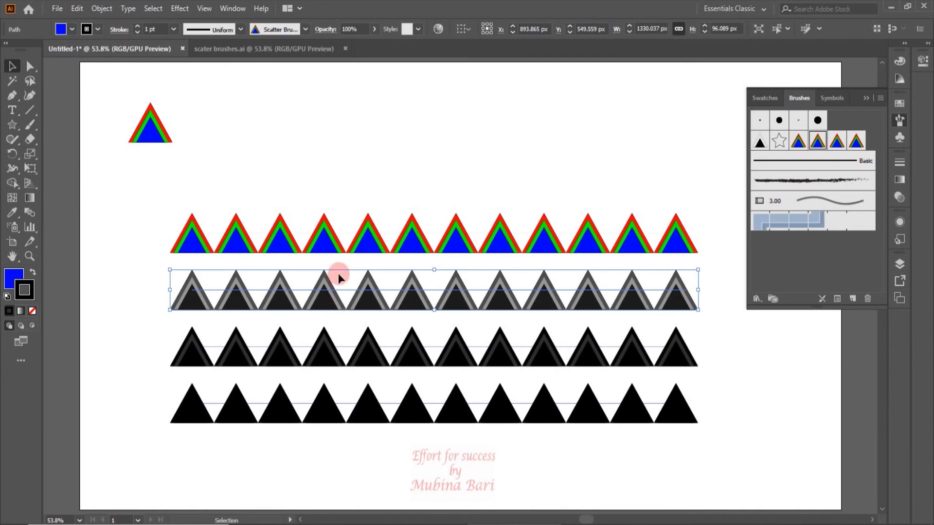
click(98, 30)
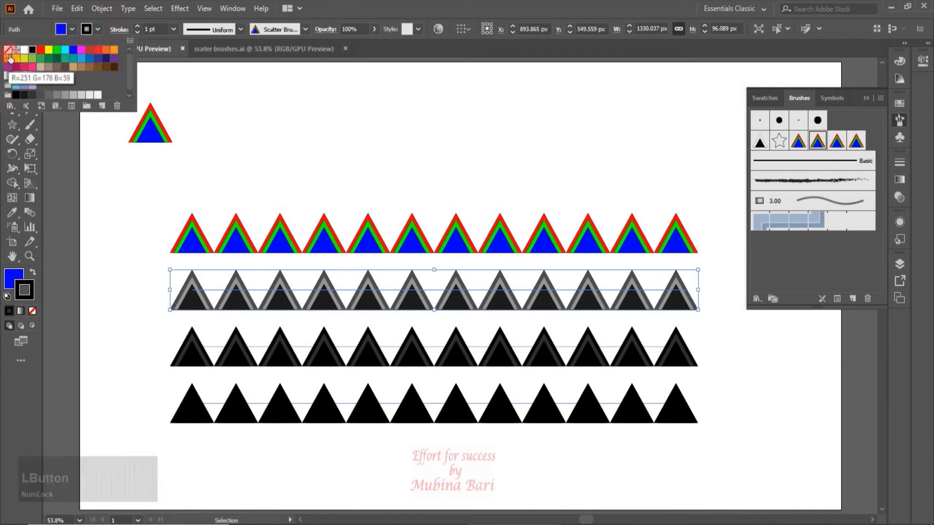
click(40, 50)
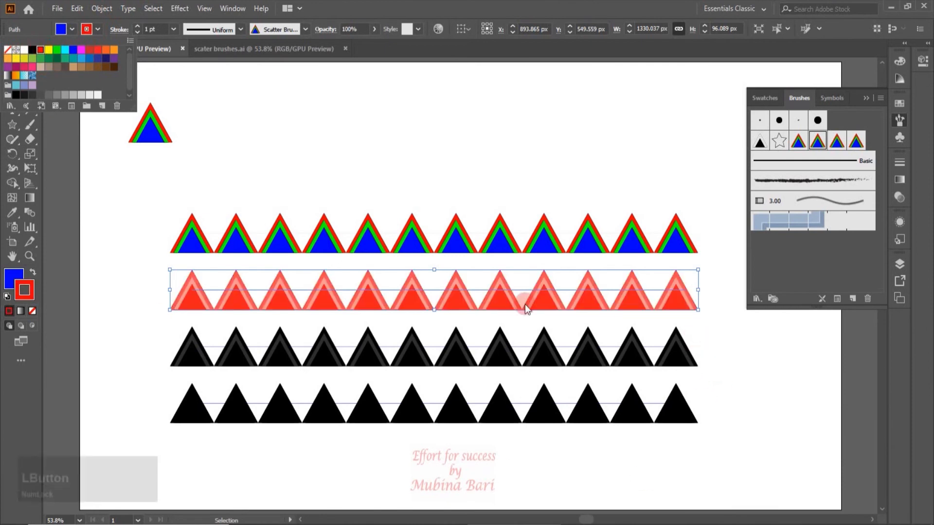
click(153, 325)
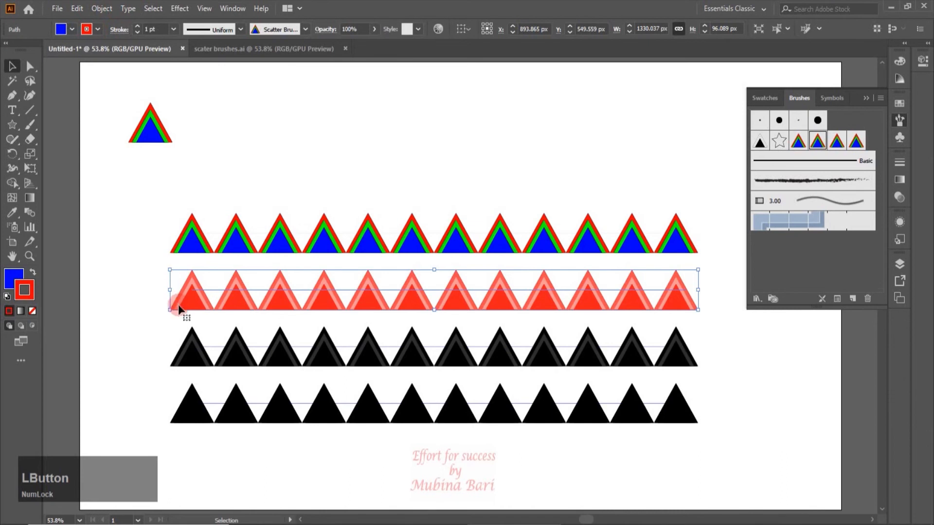
click(97, 30)
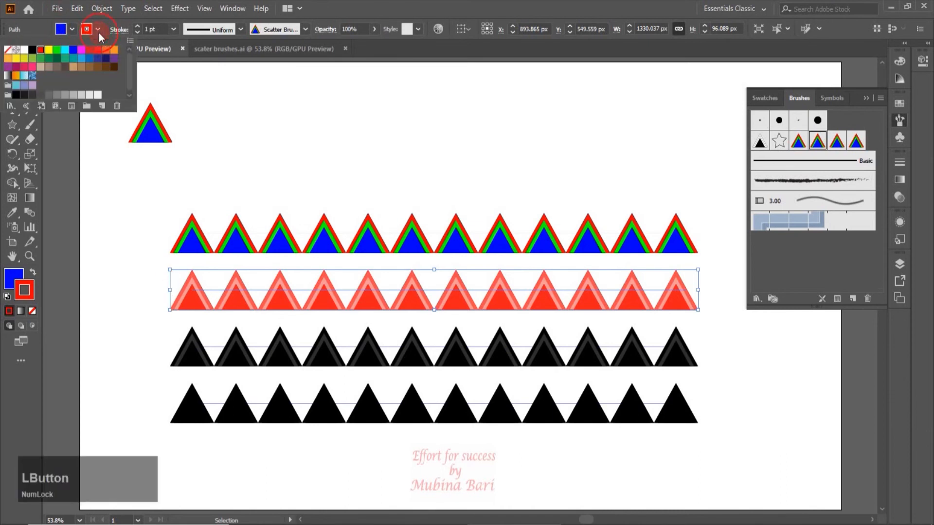
click(74, 52)
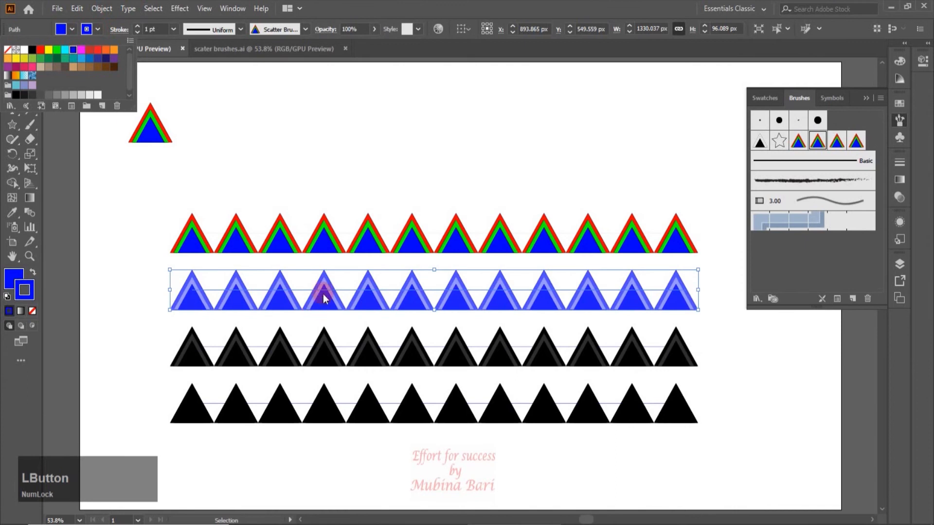
click(281, 346)
Step: Recolor the third triangle row by setting its stroke first to red and finally to blue
click(234, 372)
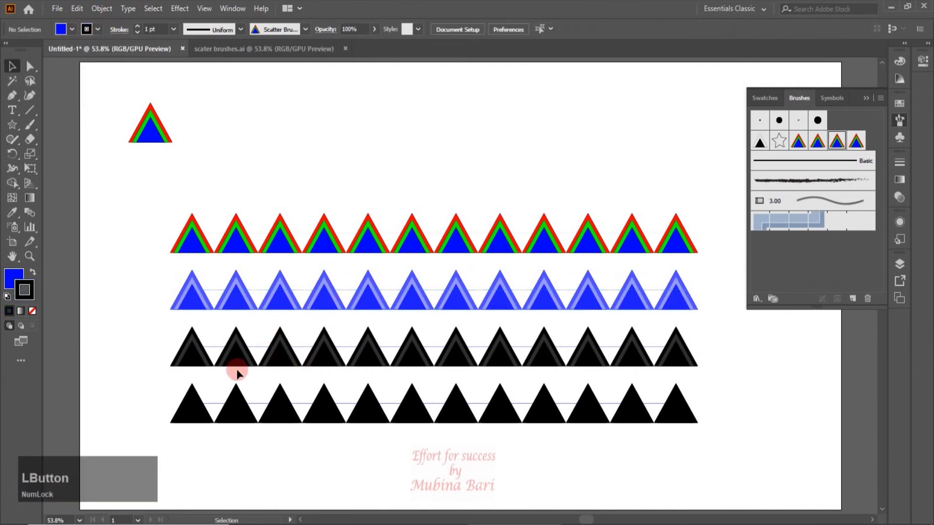
click(234, 341)
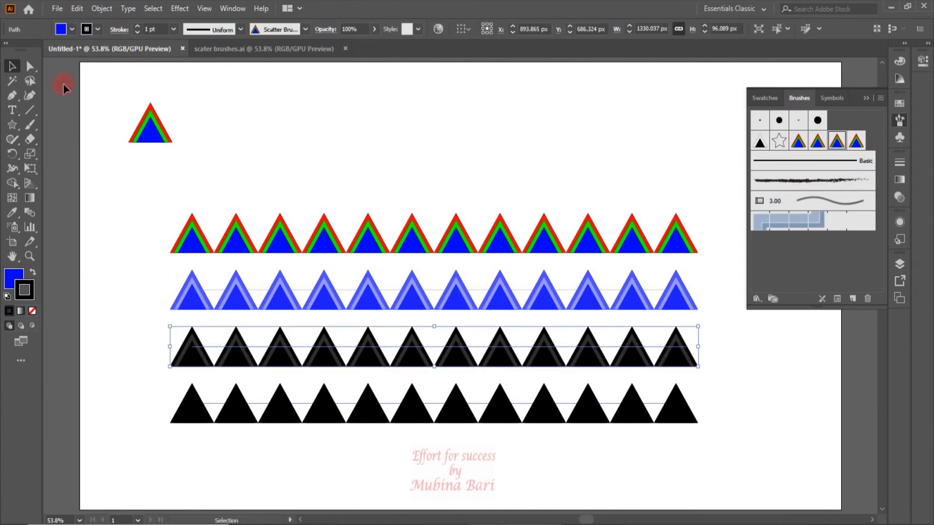
click(90, 30)
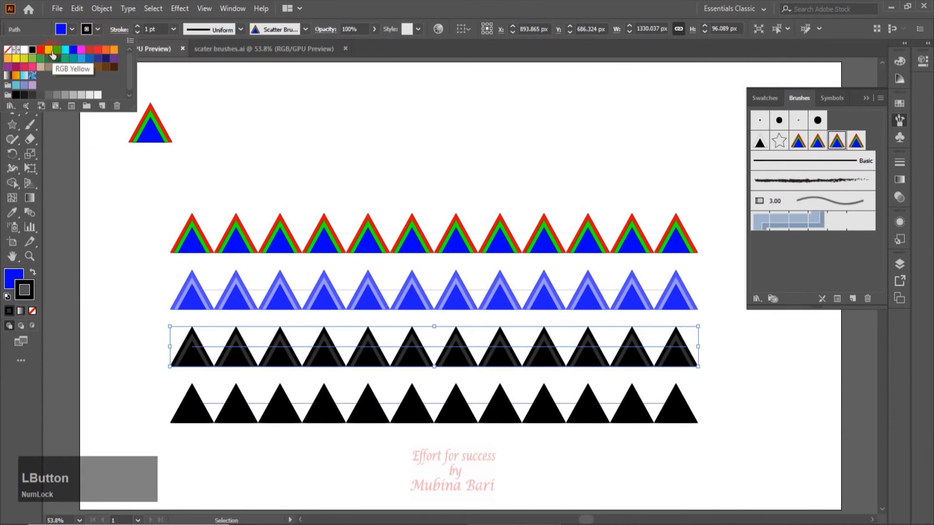
click(41, 50)
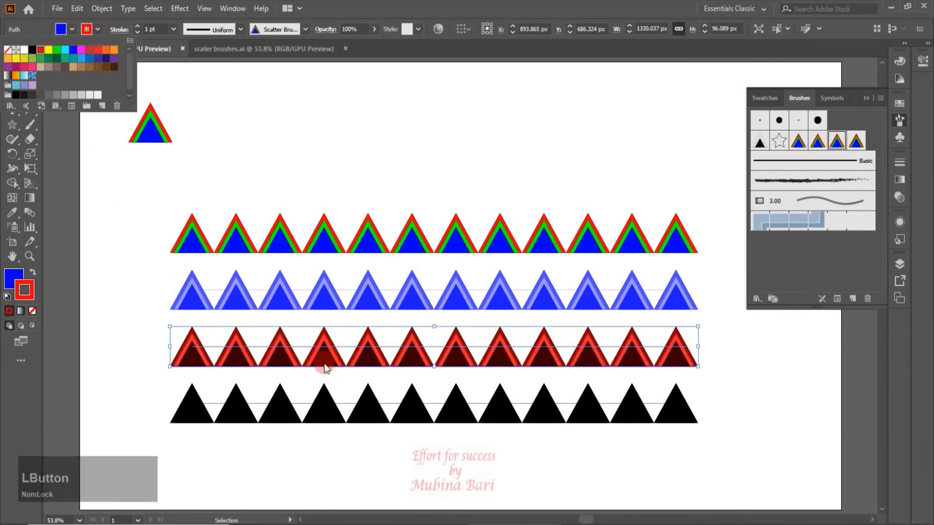
click(72, 49)
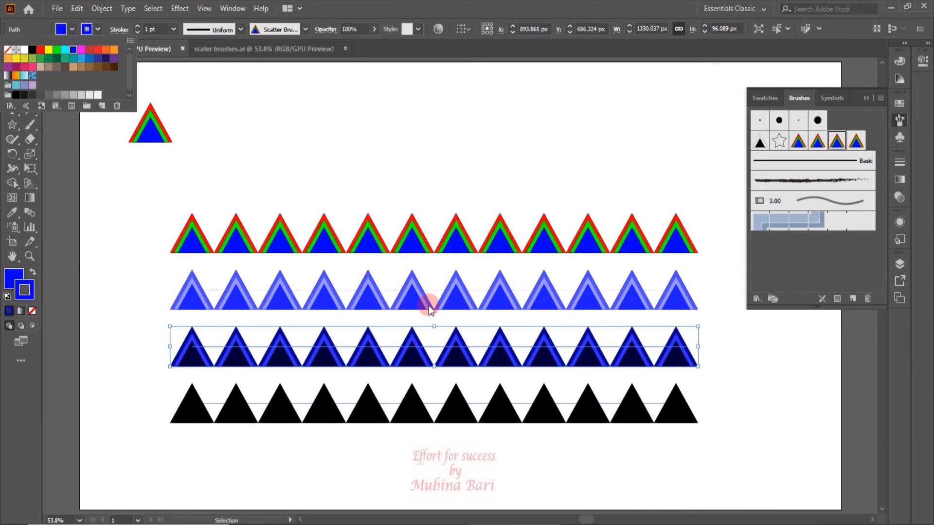
Step: Try red, blue, another red, and dark green strokes on the bottom triangle row, ending with yellow
click(328, 410)
click(329, 422)
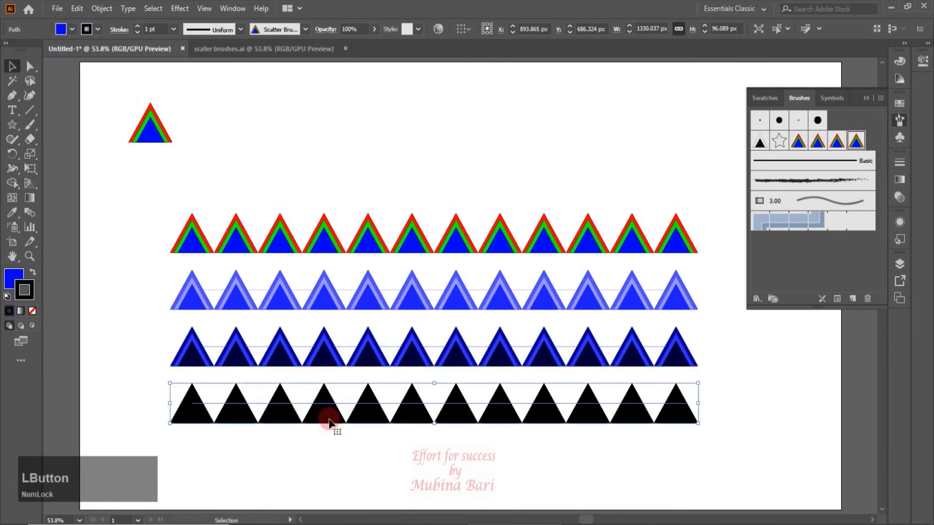
click(98, 29)
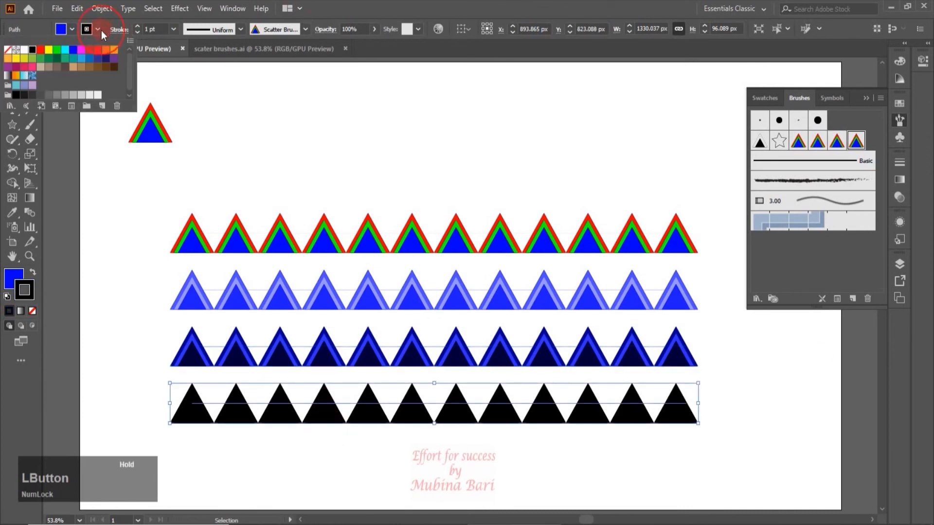
click(41, 50)
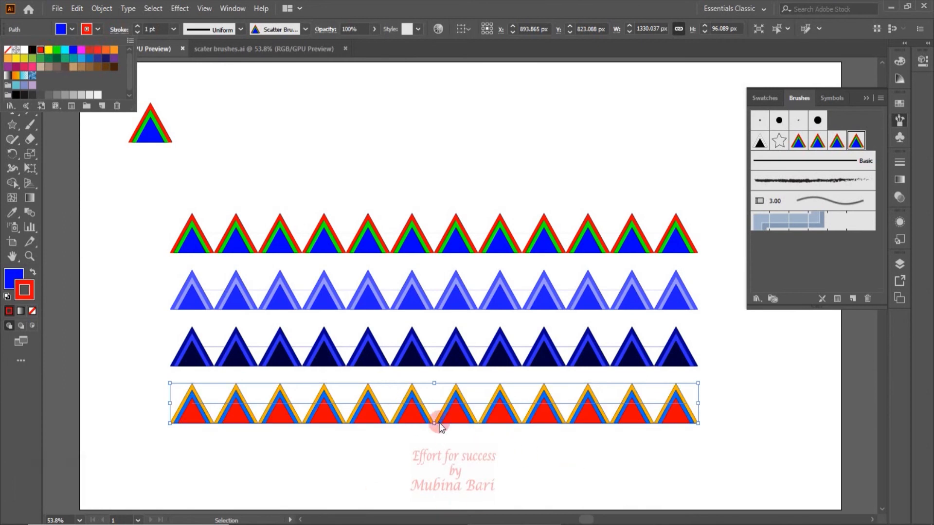
click(72, 51)
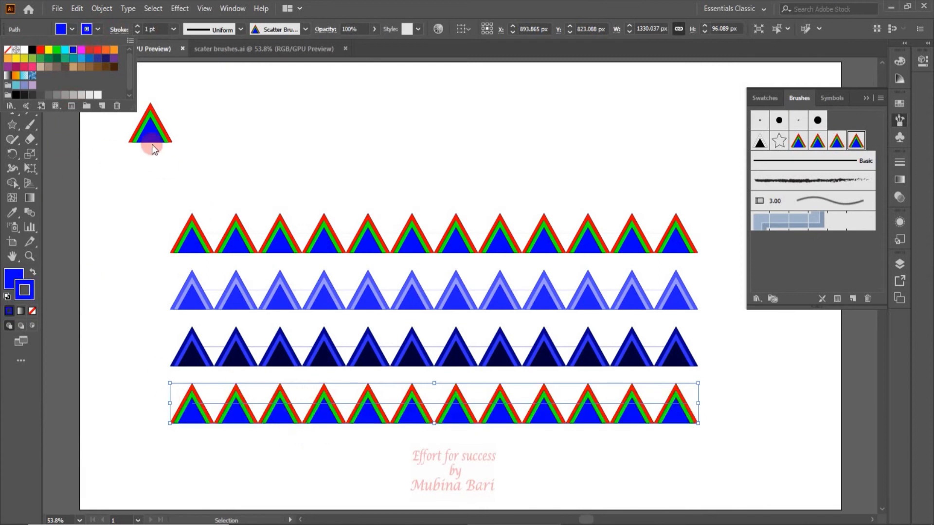
click(90, 50)
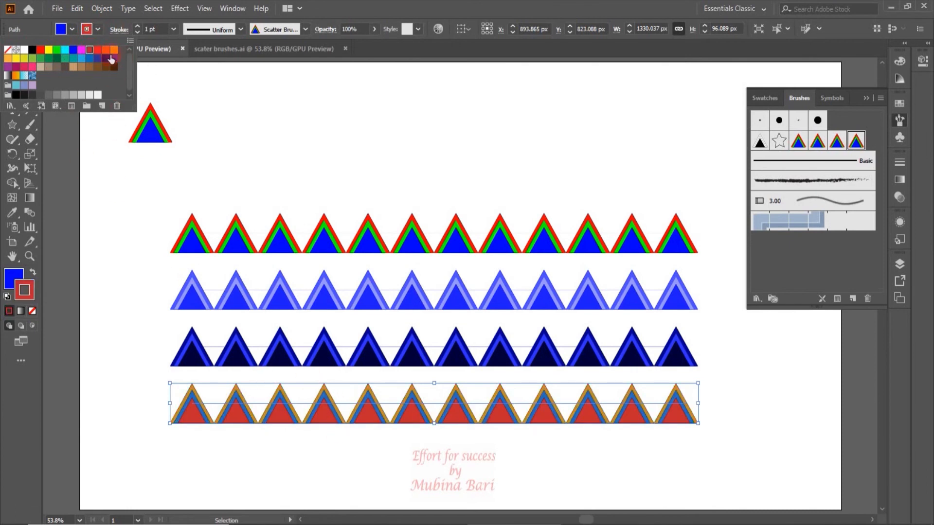
click(106, 50)
click(57, 58)
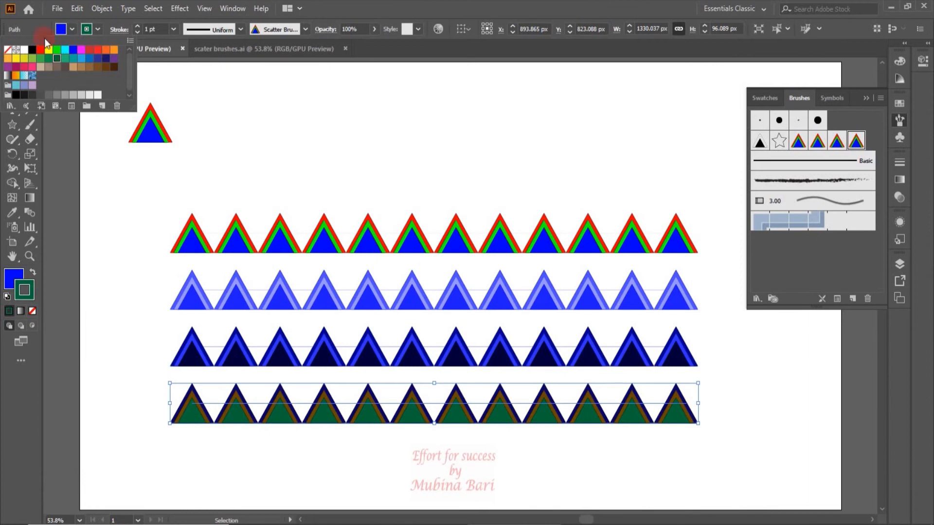
click(48, 49)
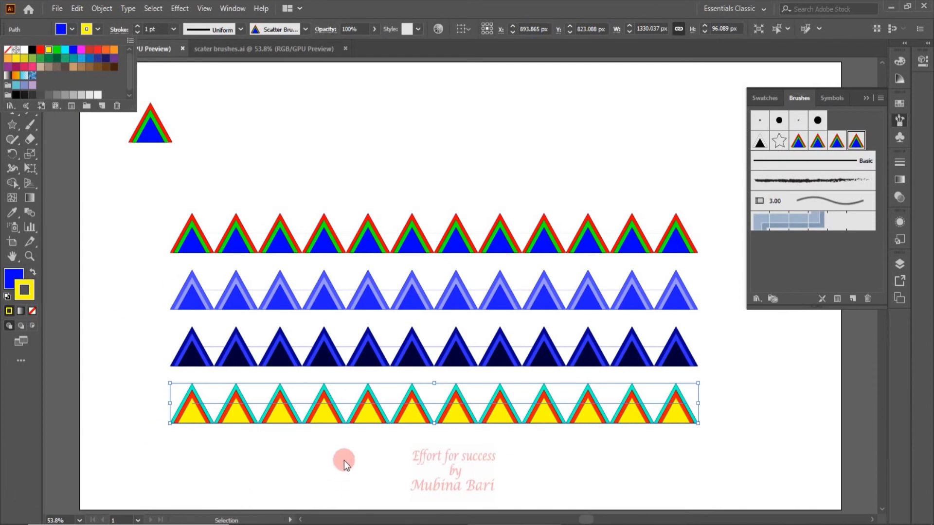
Step: Delete all four triangle rows, keeping the source triangle, and switch to the scater brushes.ai document
click(146, 241)
drag(146, 209, 405, 483)
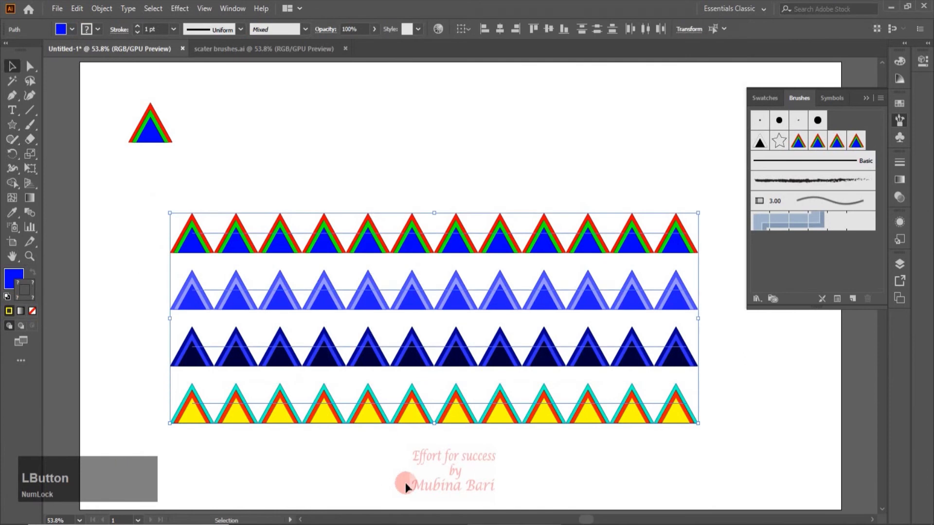
key(Delete)
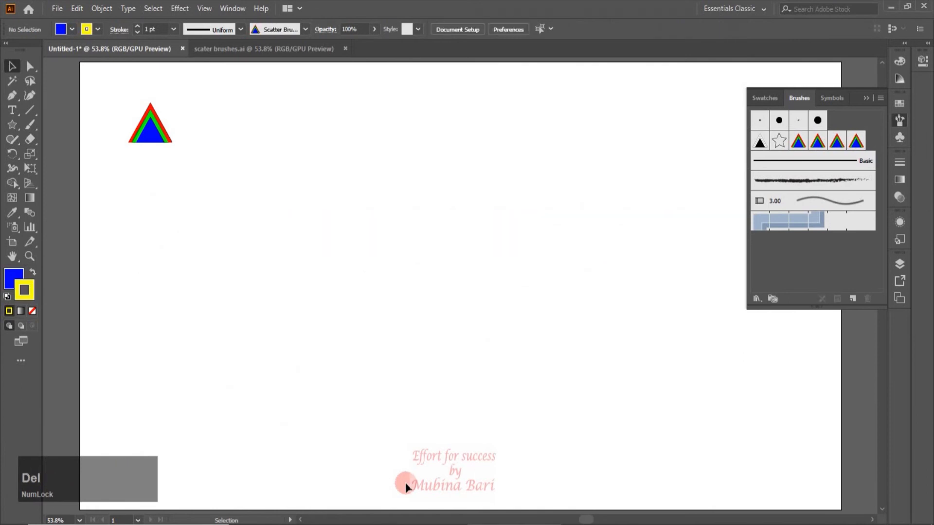
click(229, 51)
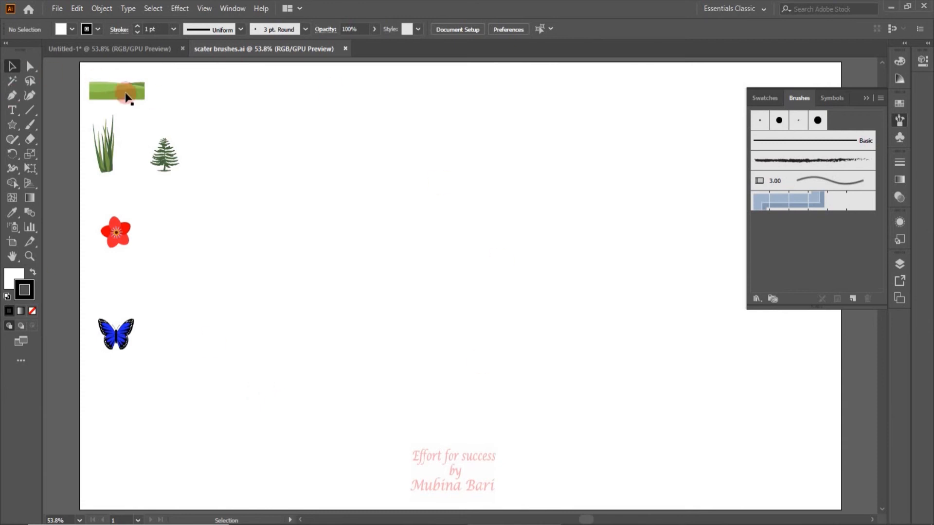
Step: Try moving the green hills to mid-artboard and enlarging them to about 847 by 256 px, and undo both changes
drag(125, 98, 481, 238)
drag(480, 238, 679, 288)
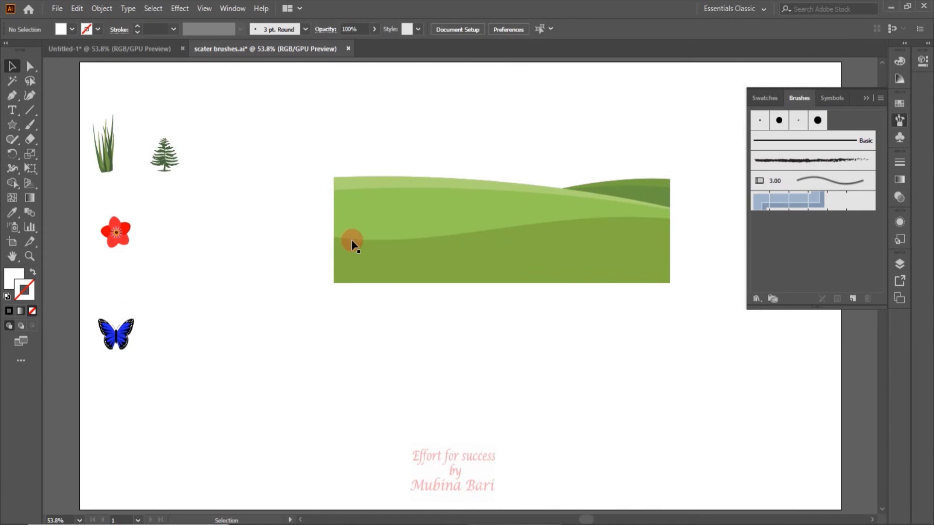
click(536, 258)
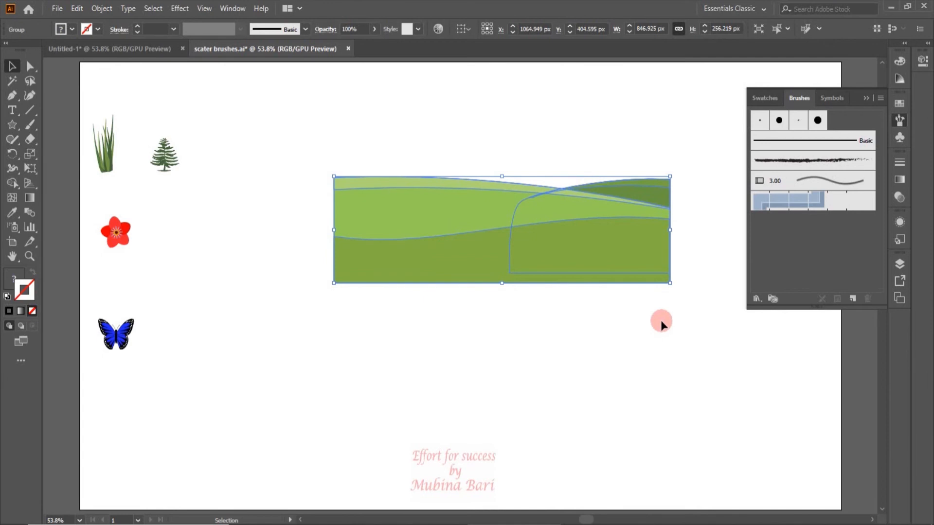
key(ctrl+z)
key(ctrl+z)
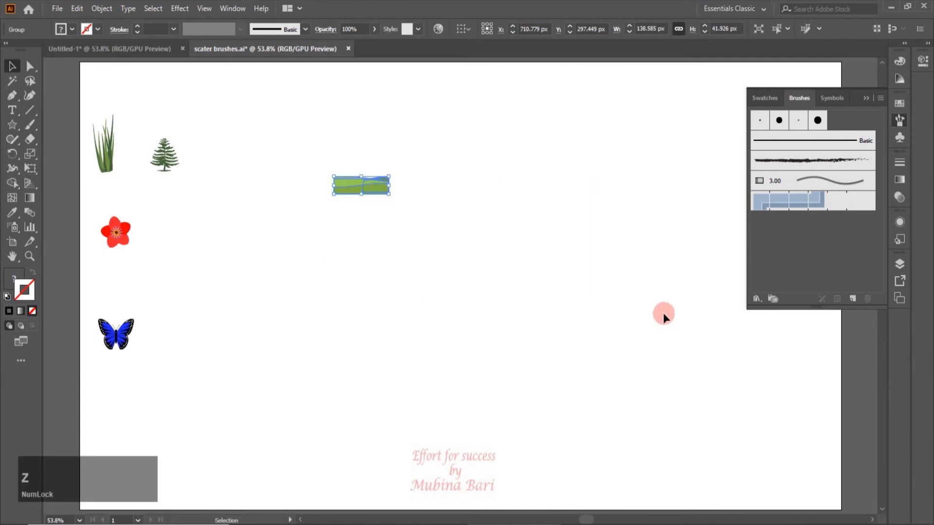
click(487, 299)
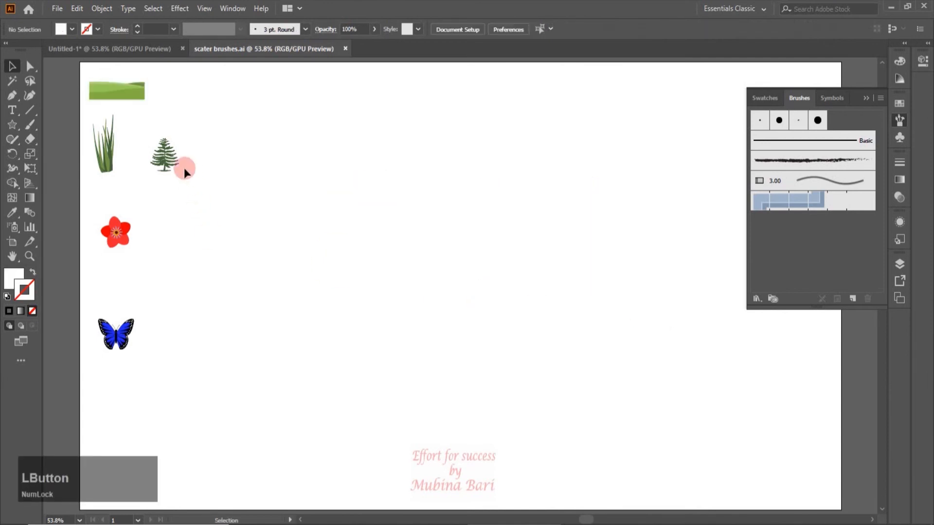
Step: Move the pine tree to the middle of the artboard, enlarge it to about 490 by 534 px, and deselect it
click(167, 165)
drag(167, 166, 620, 420)
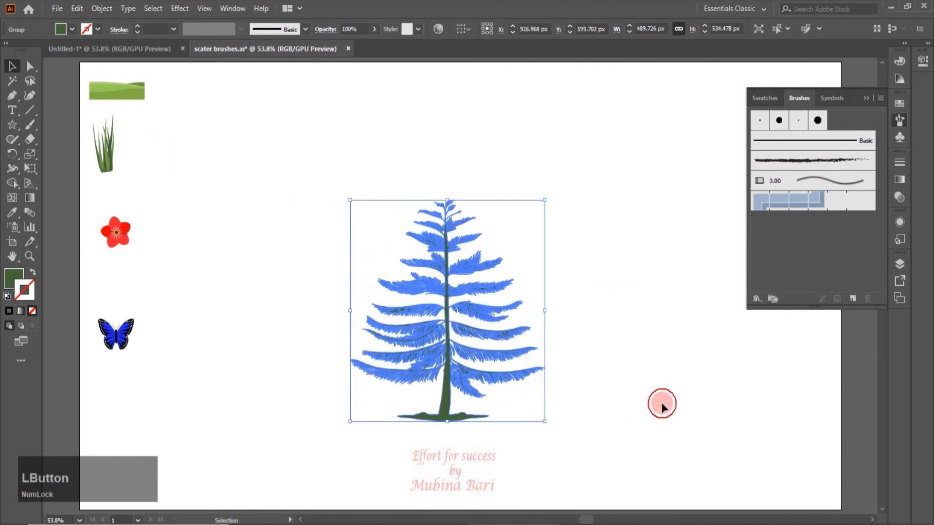
click(660, 402)
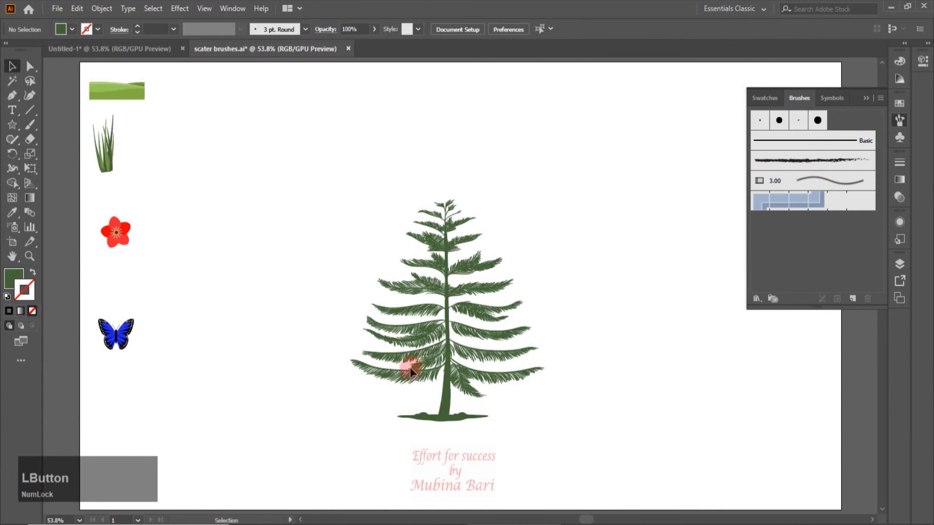
Step: Draw an open, wavy S-shaped path with the Pen tool beside the tree's upper branches
click(11, 96)
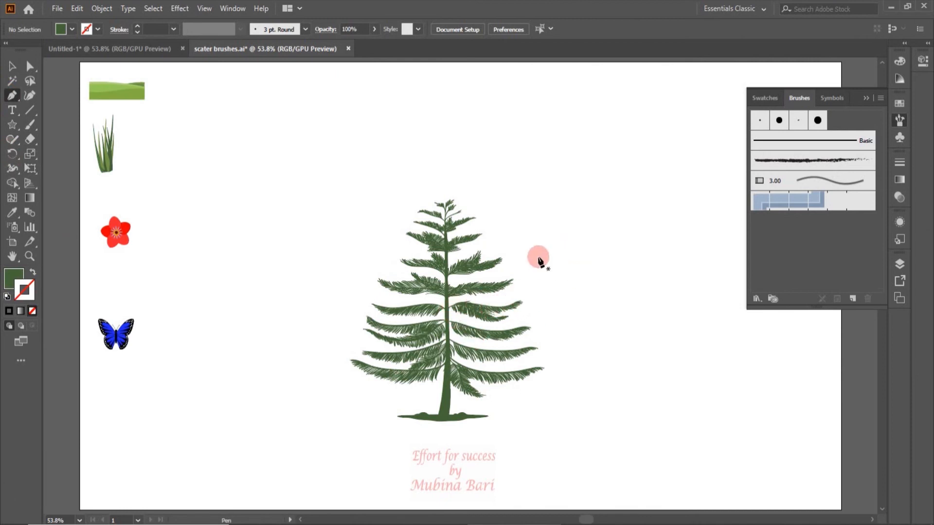
click(532, 276)
drag(580, 251, 608, 271)
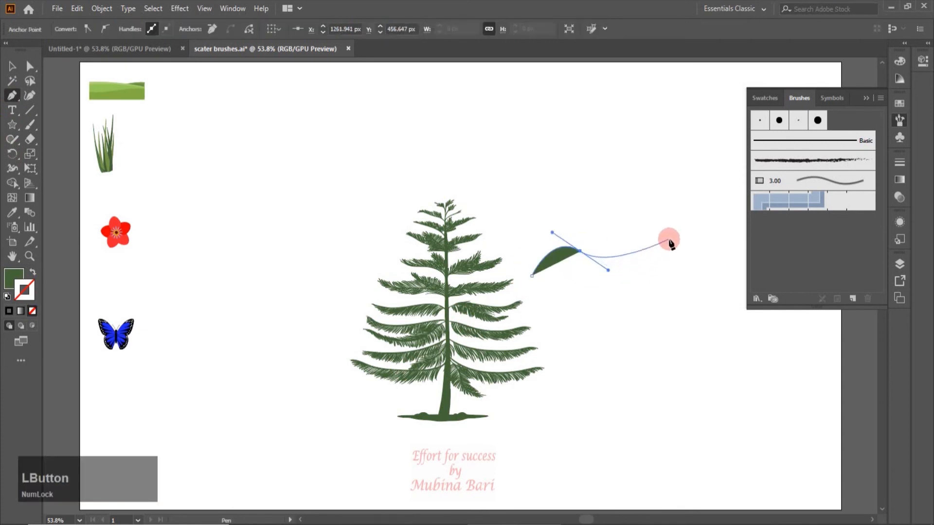
drag(669, 238, 32, 308)
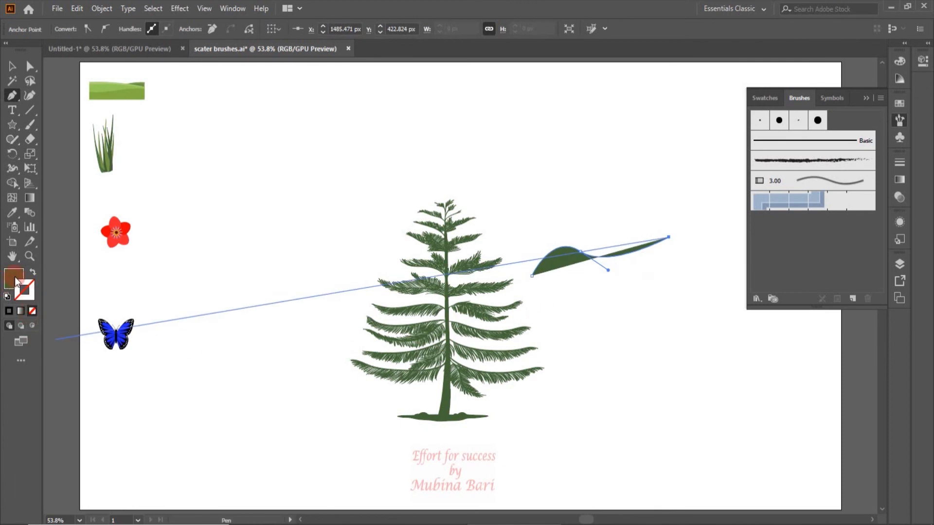
Step: Remove the wavy path's fill, give it a solid dark green stroke (#436437), and deselect it
click(19, 276)
click(32, 310)
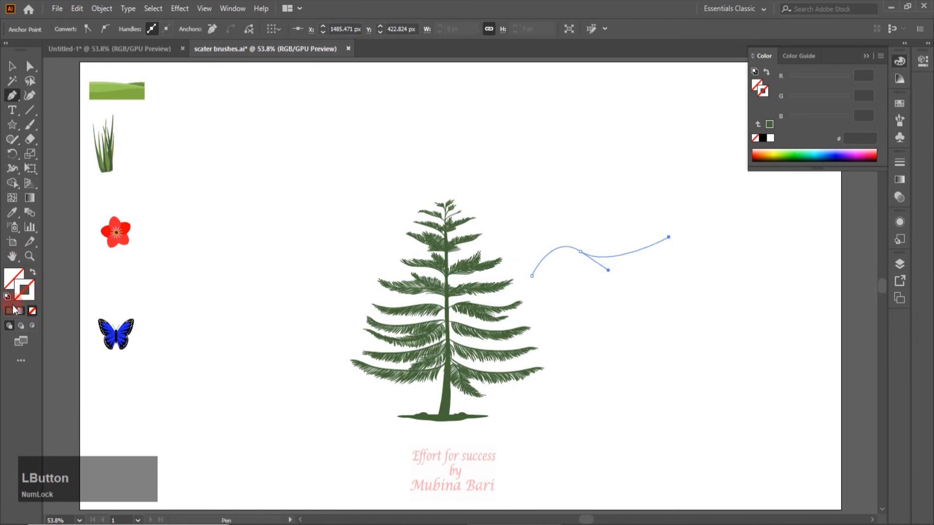
click(9, 311)
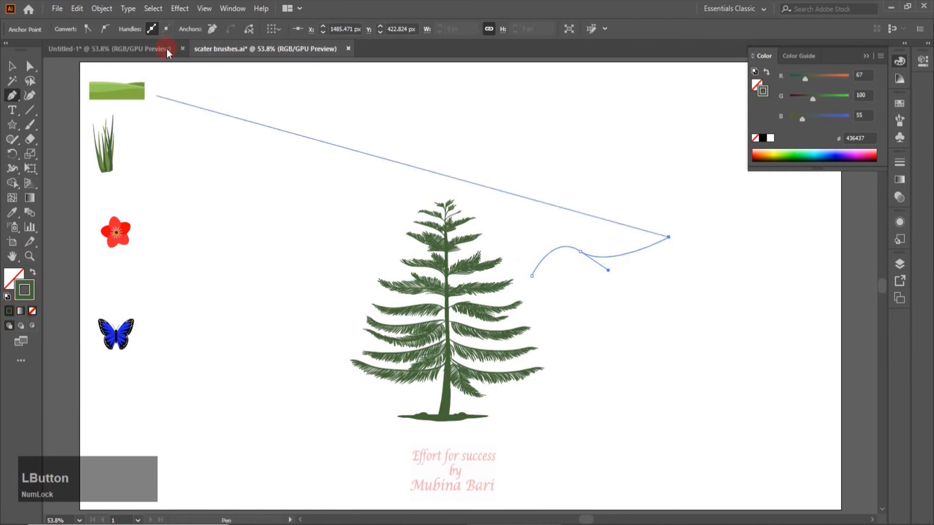
key(v)
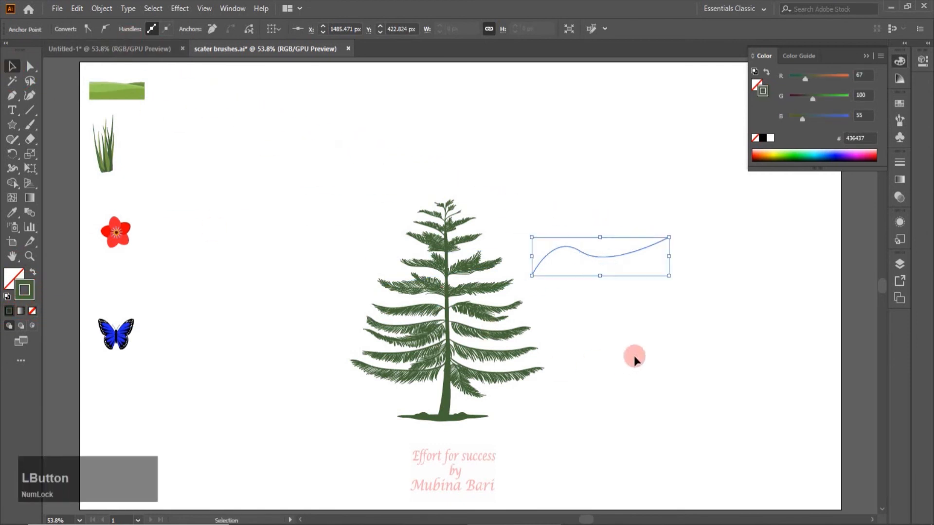
click(630, 360)
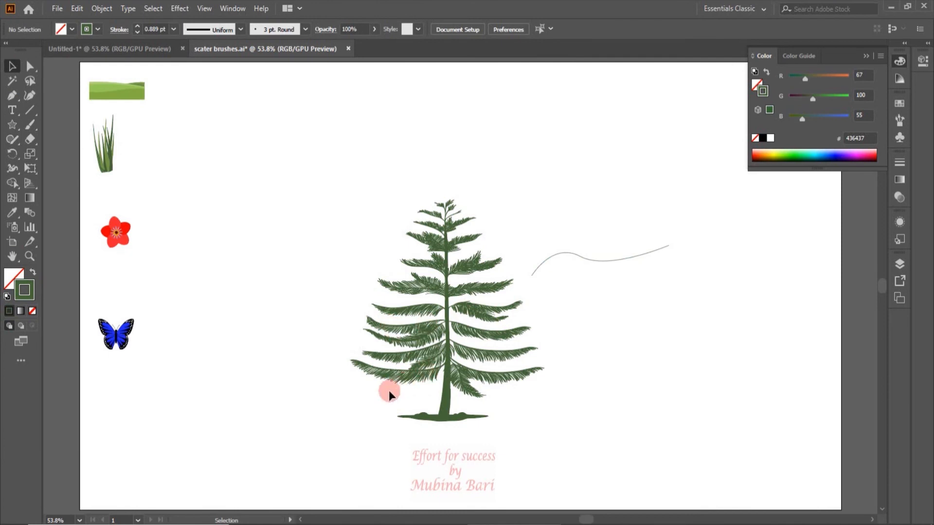
Step: Draw a short, slightly curved near-vertical line about 64 px tall with the Pen tool below the wavy path, and deselect it
click(12, 97)
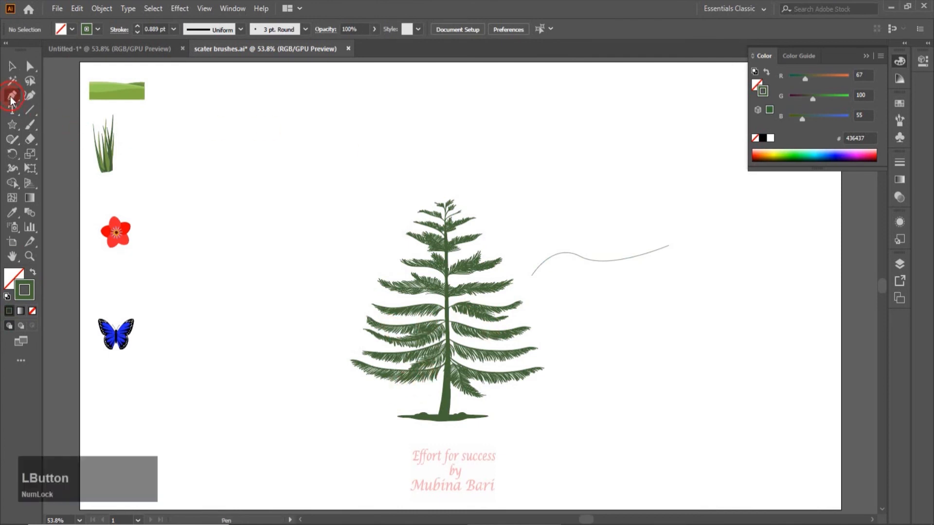
click(645, 311)
drag(645, 312, 644, 350)
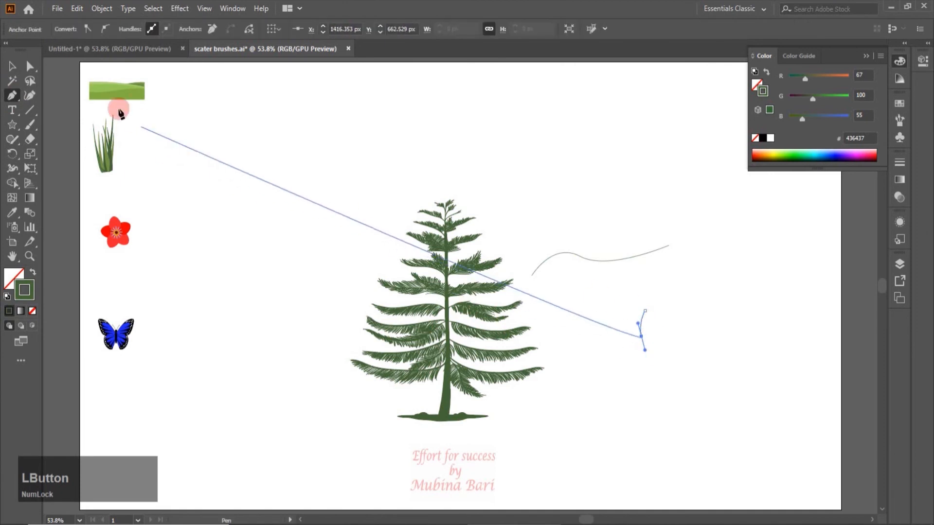
click(11, 66)
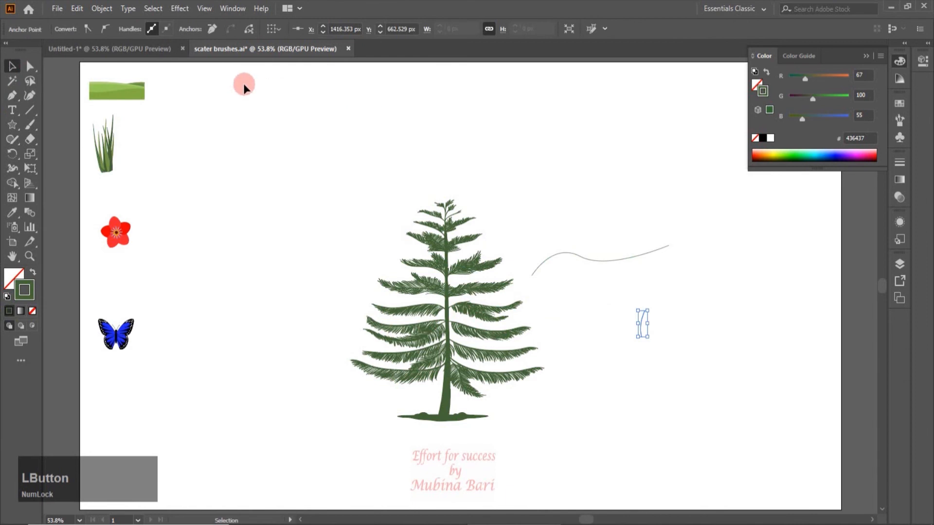
click(669, 421)
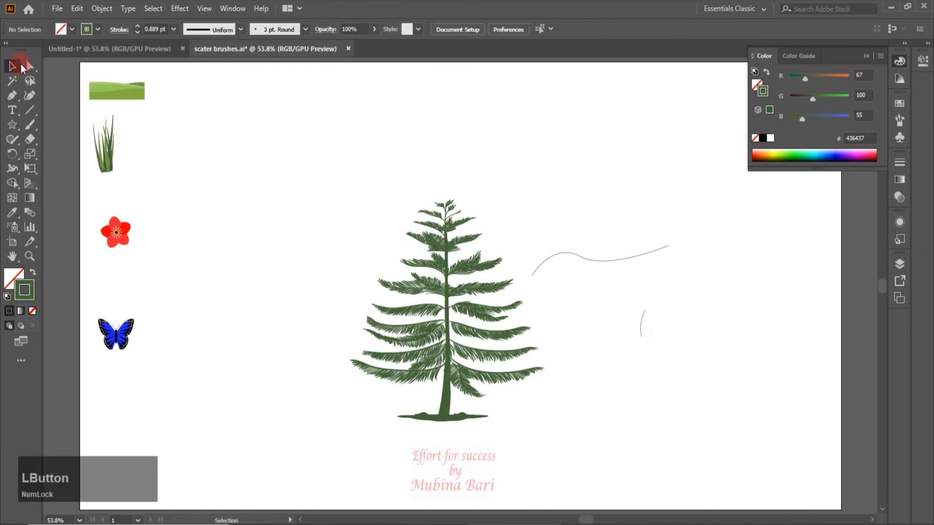
Step: Apply the asymmetric teardrop-shaped variable width profile to the short curved line's stroke
click(651, 331)
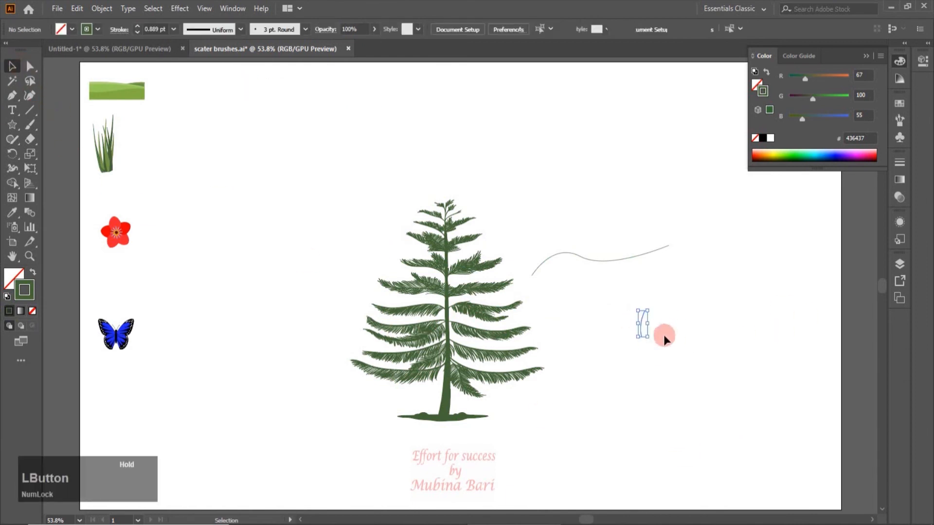
click(239, 30)
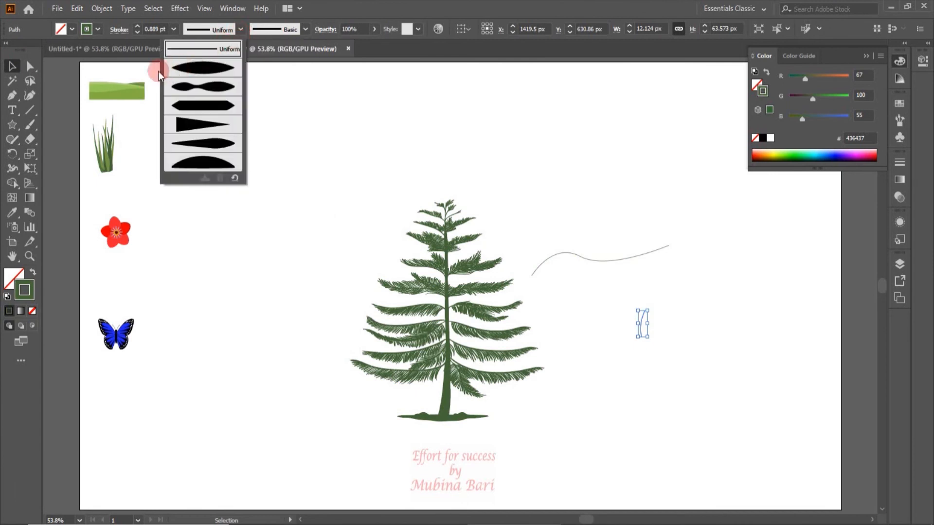
click(210, 147)
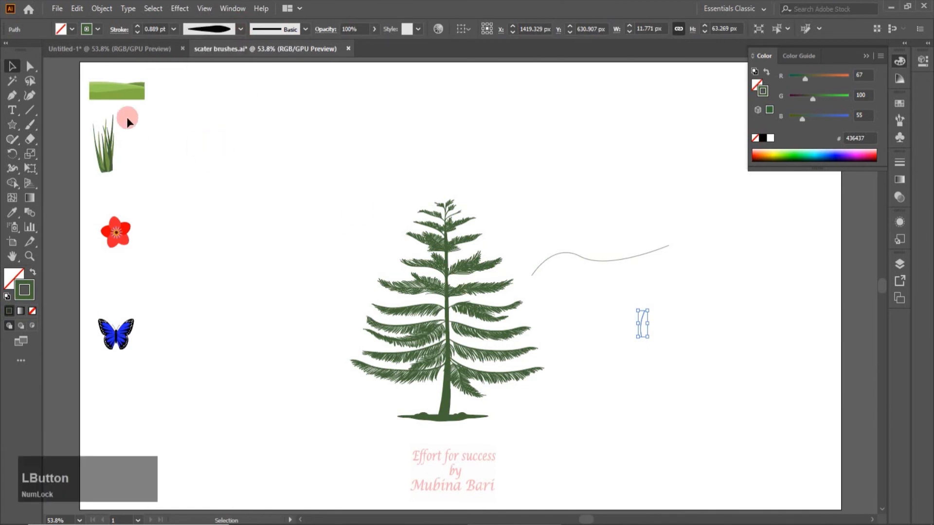
Step: Set the short curved line's stroke weight to 3 pt and deselect it
drag(174, 31, 194, 99)
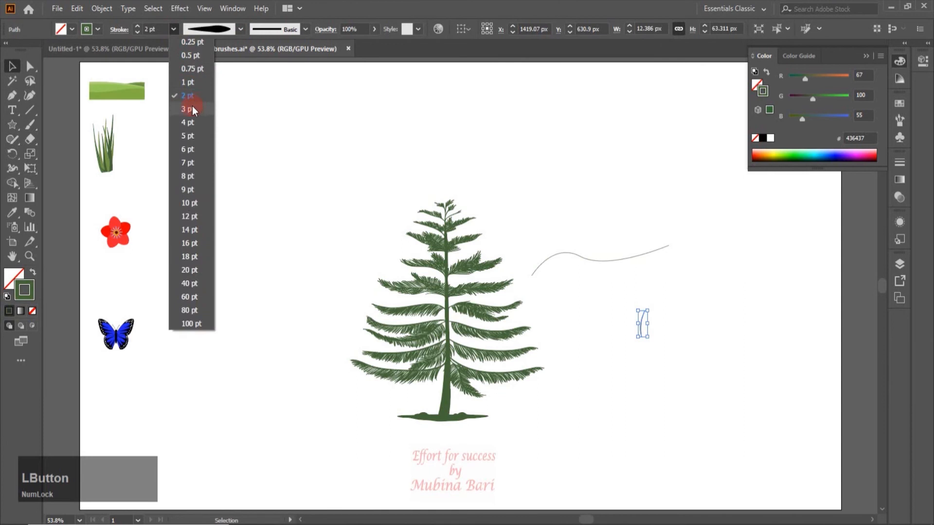
click(192, 106)
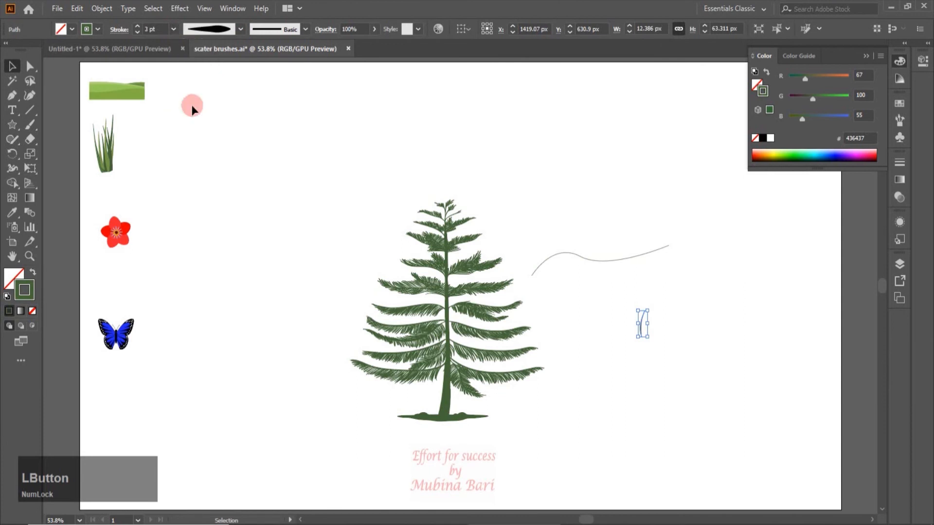
click(715, 385)
drag(643, 330, 640, 335)
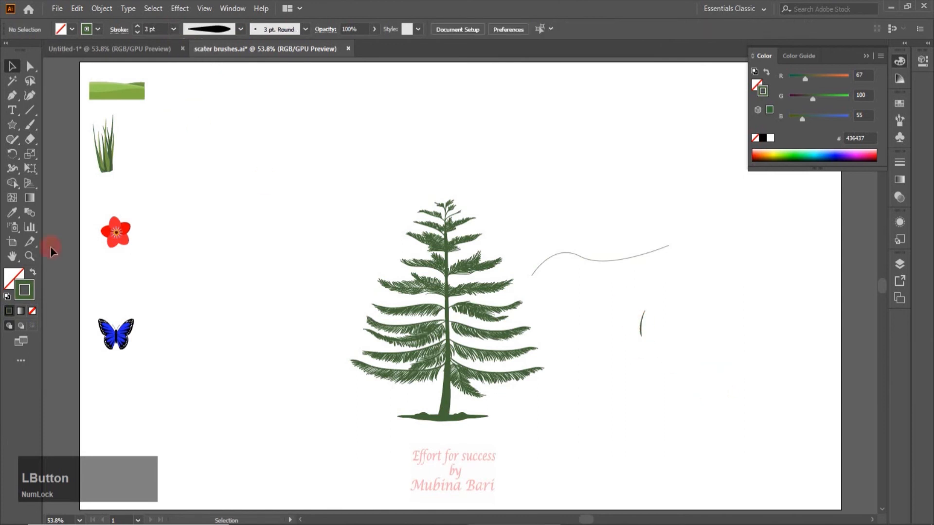
Step: Undo the practice paths and the pine tree's enlargement, restoring the small tree beside the grass
click(29, 257)
drag(647, 312, 737, 450)
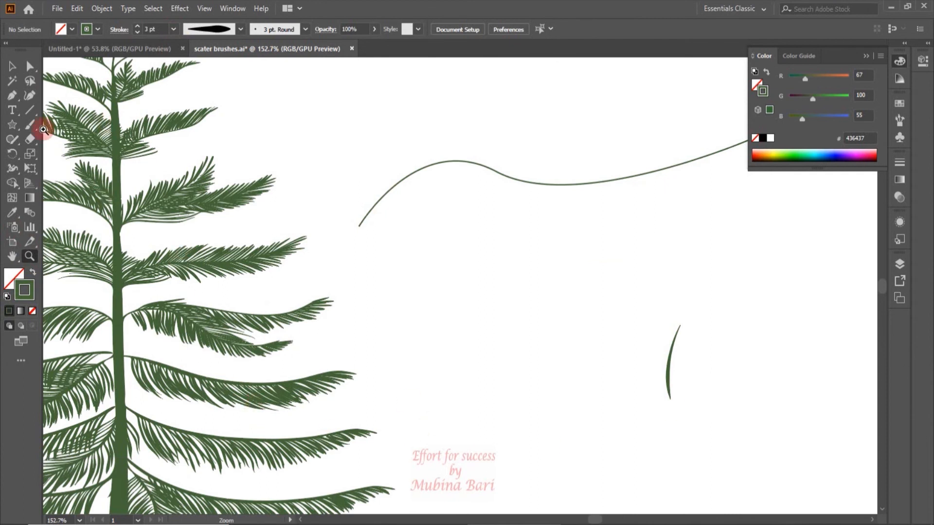
click(12, 66)
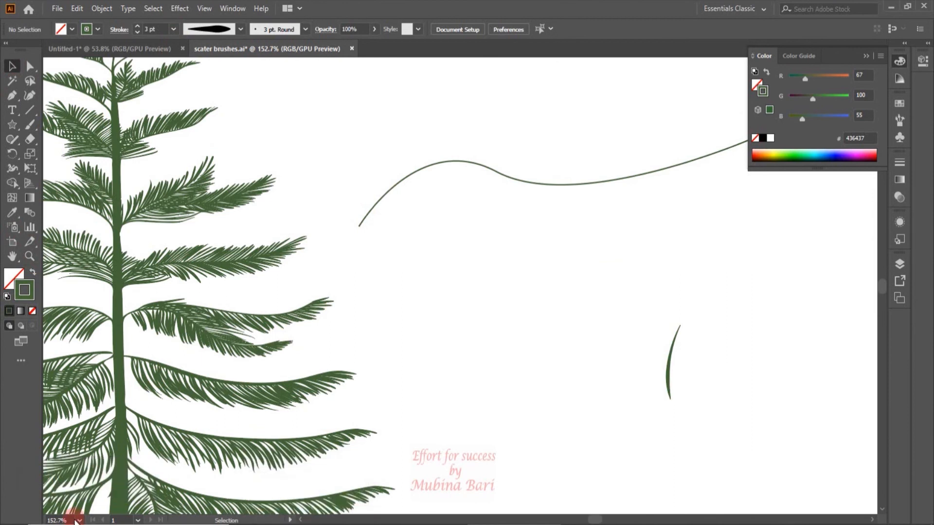
click(80, 520)
click(85, 506)
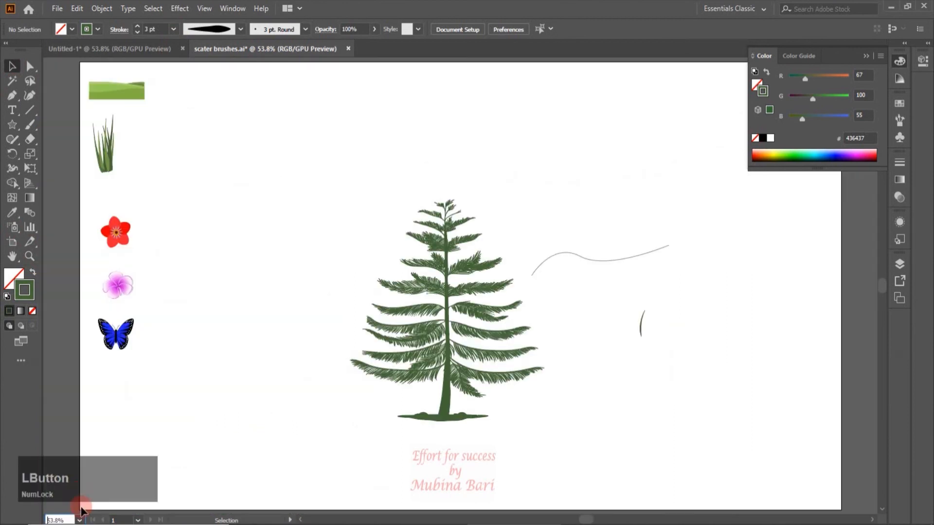
key(ctrl)
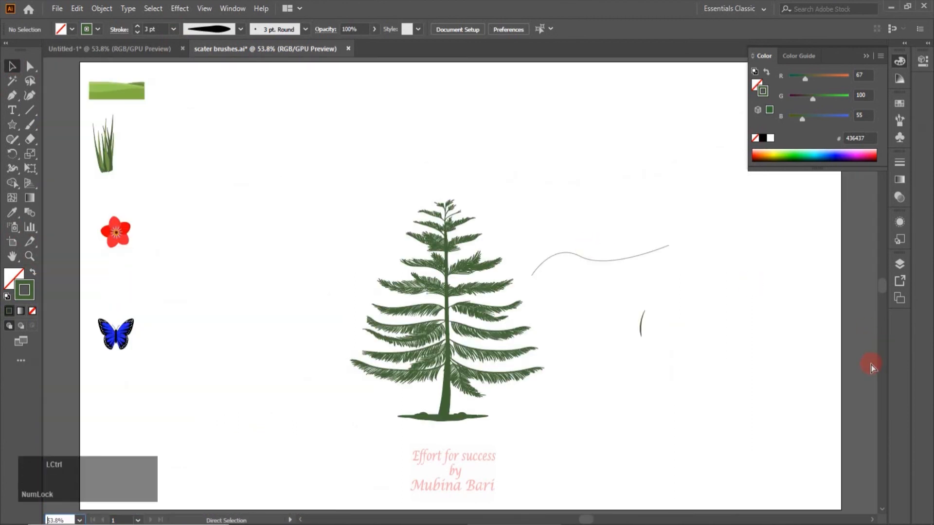
click(581, 338)
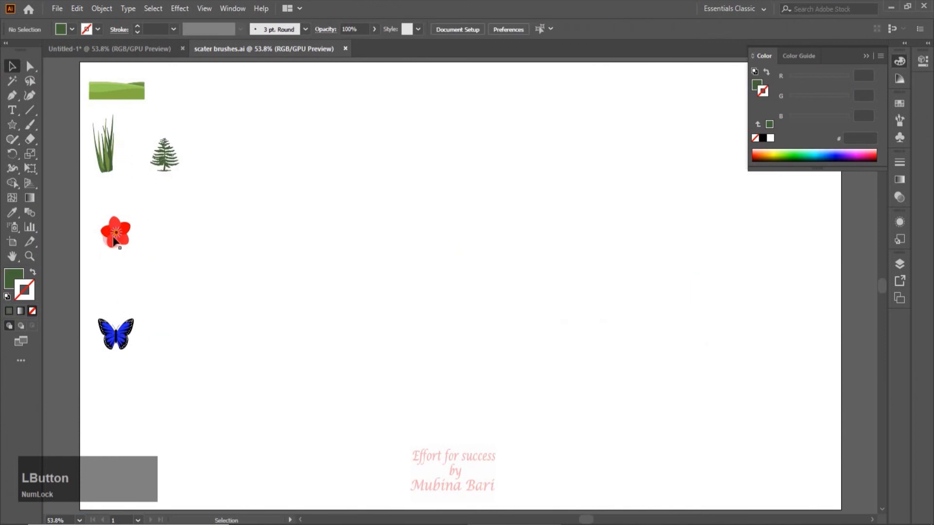
Step: Move the red flower toward the artboard's middle and draw an upright ellipse about 96 by 146 px beside it
drag(114, 242, 340, 287)
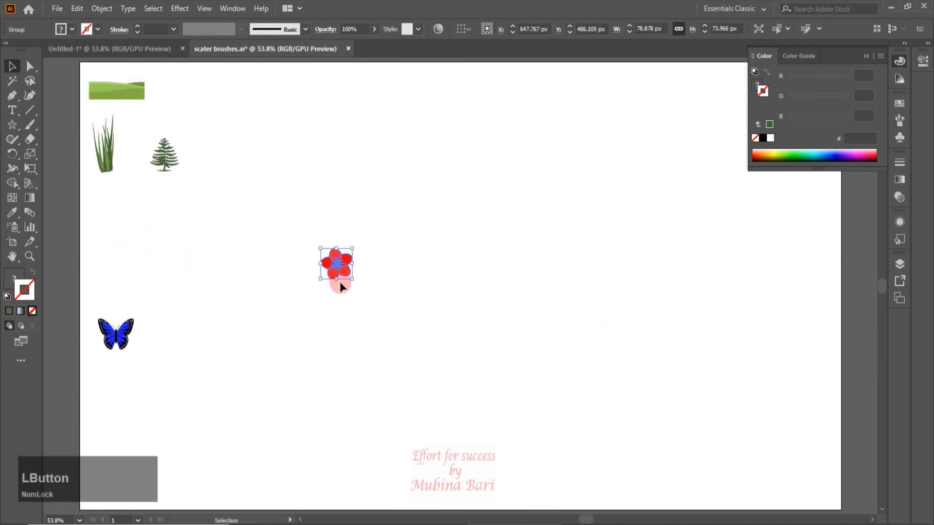
click(19, 130)
click(56, 157)
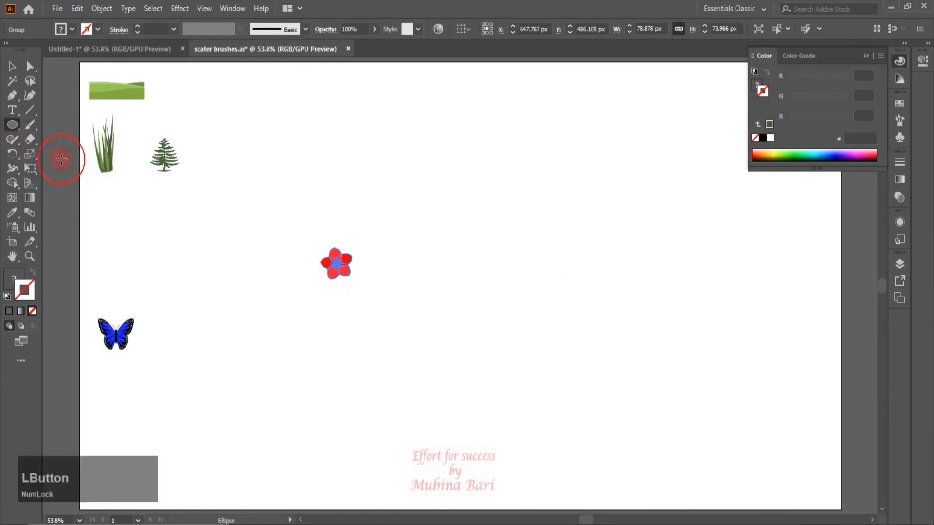
drag(461, 209, 500, 268)
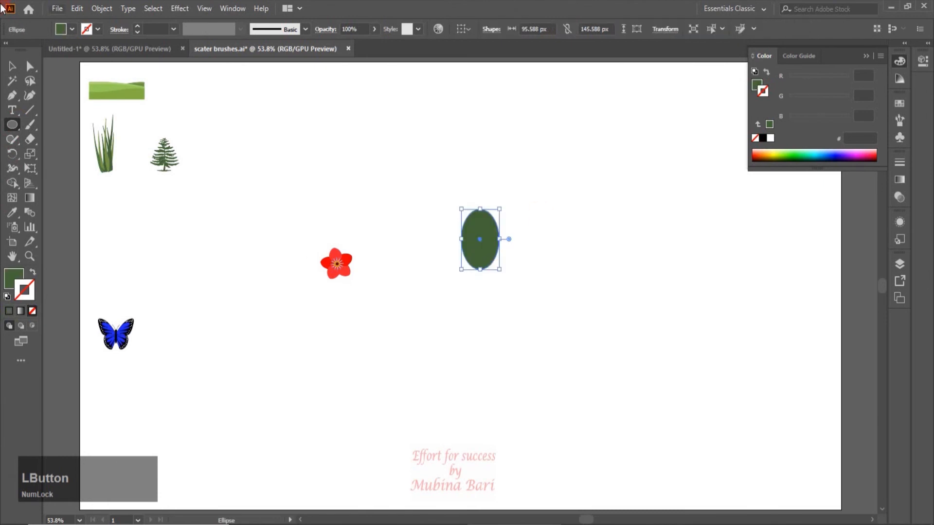
Step: Fill the upright ellipse with pure red from the swatches
click(73, 30)
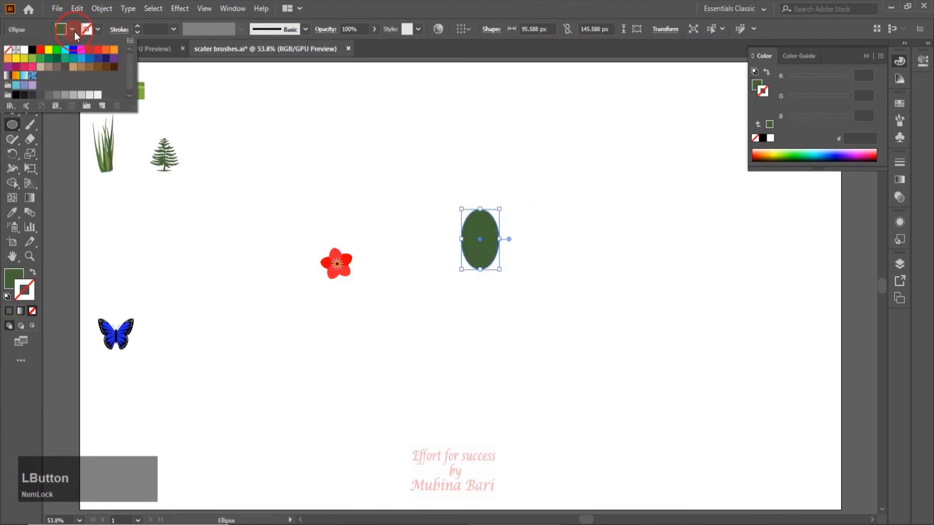
click(40, 50)
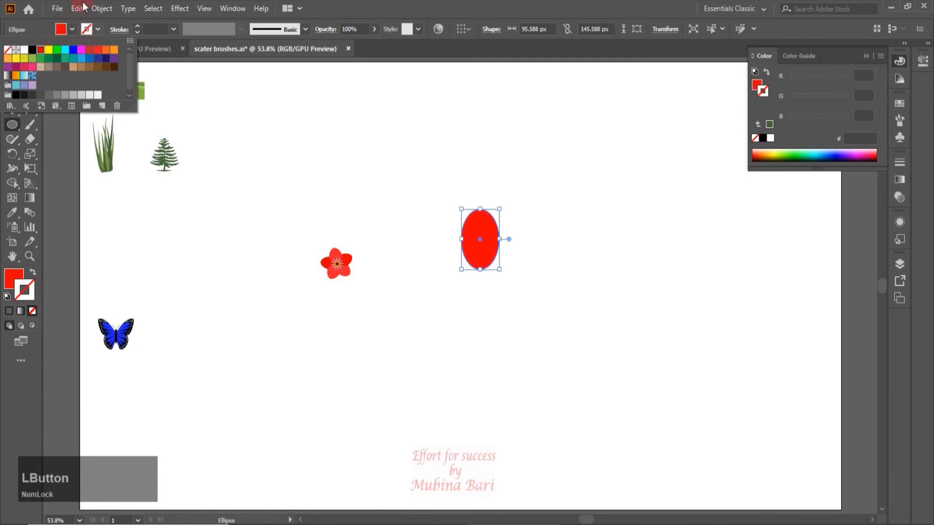
click(297, 132)
Step: Convert the red ellipse's bottom anchor point to a corner, forming a petal with a pointed base
click(29, 68)
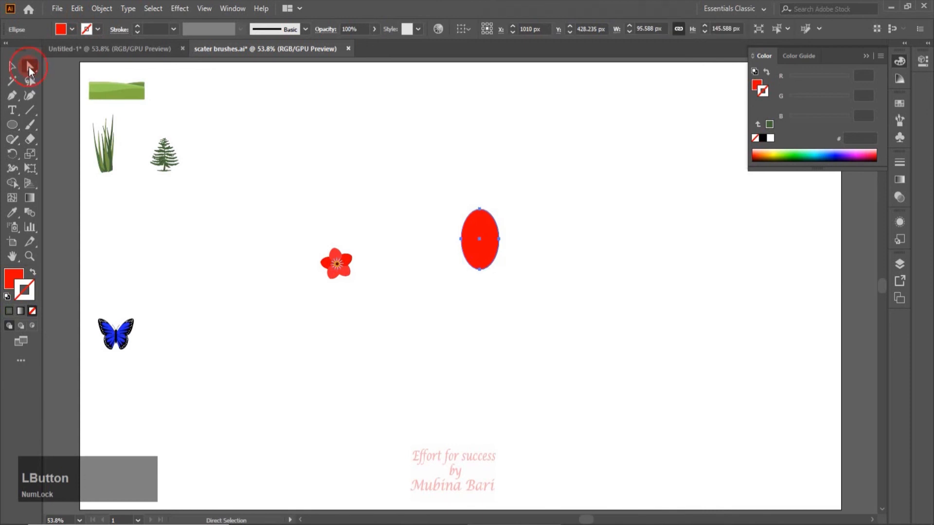
click(478, 274)
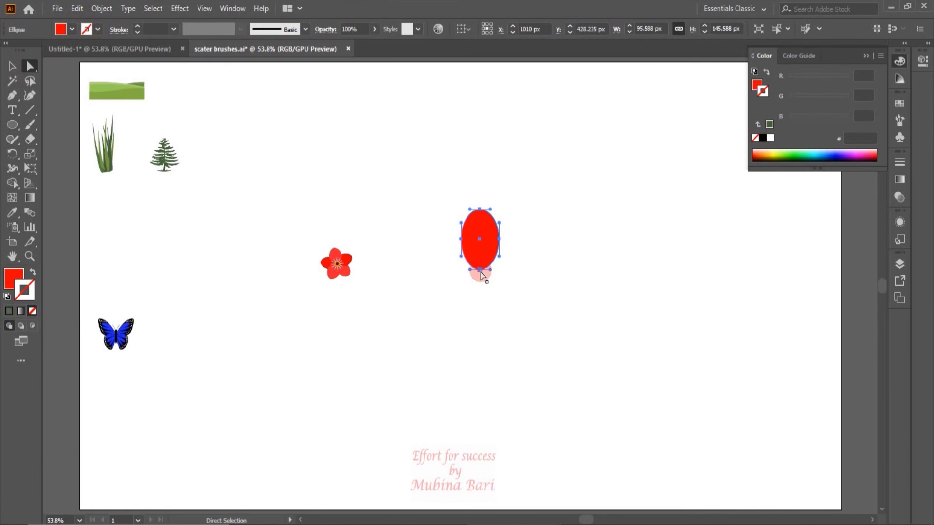
click(481, 274)
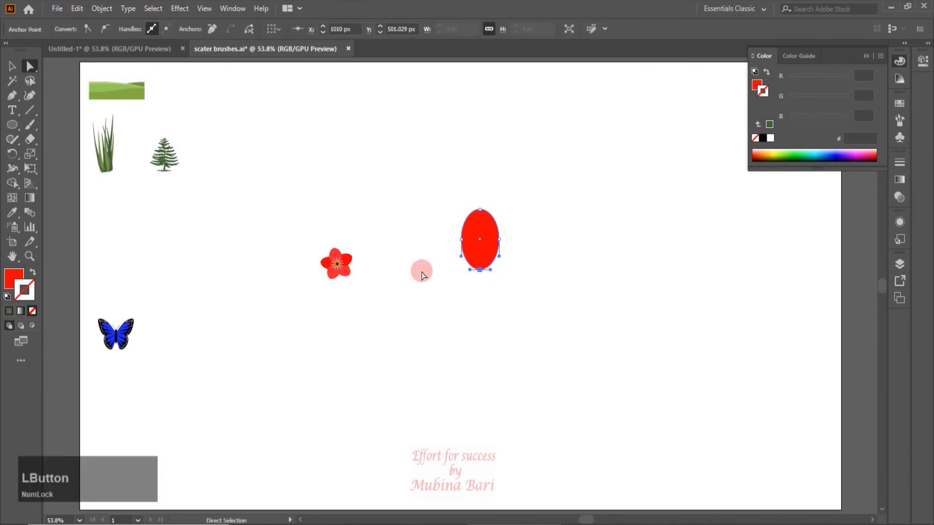
click(89, 28)
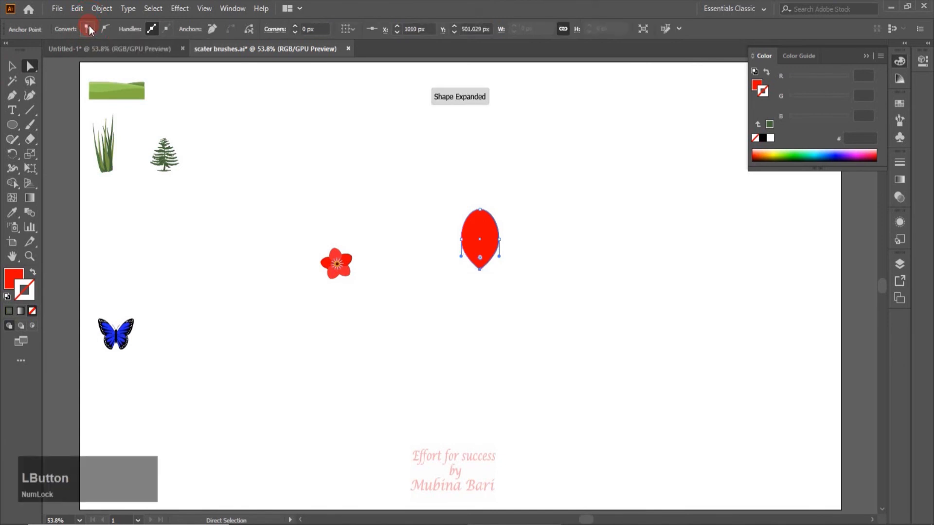
click(484, 287)
Step: Rotate a copy of the petal clockwise around its pointed bottom tip by about one fifth of a full turn
click(475, 262)
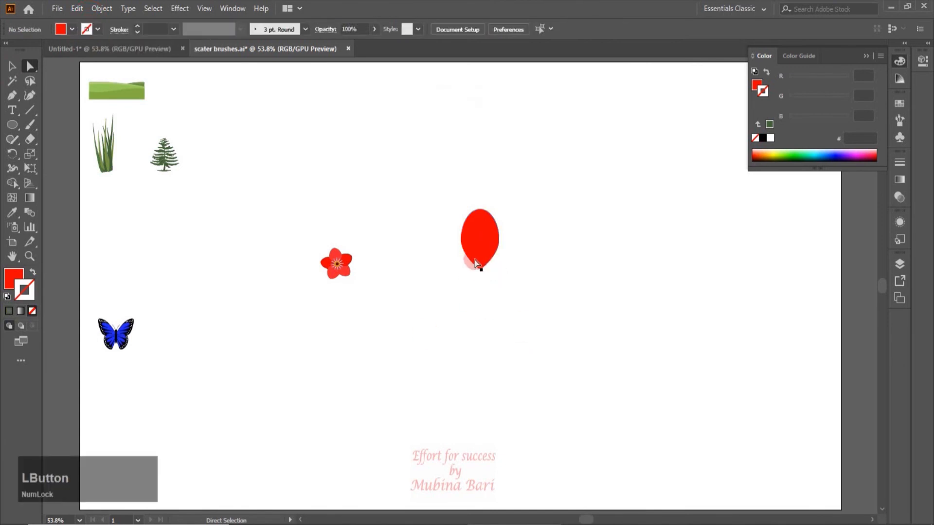
click(17, 160)
drag(485, 251, 484, 251)
key(ctrl+z)
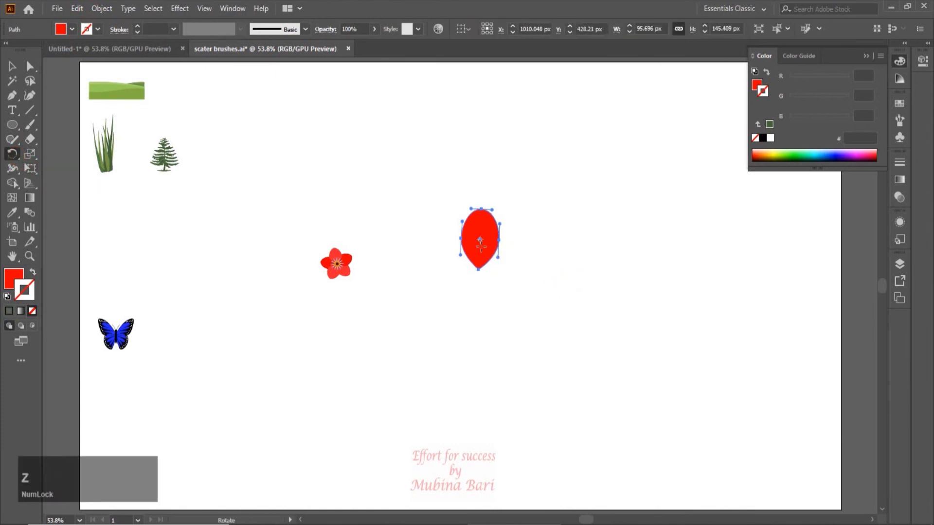
click(477, 270)
click(479, 208)
drag(481, 209, 487, 210)
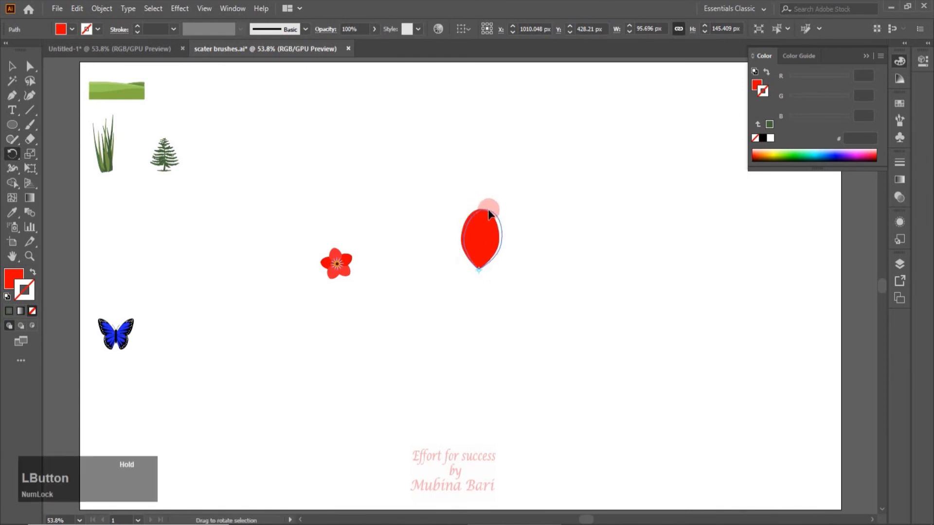
drag(531, 248, 540, 255)
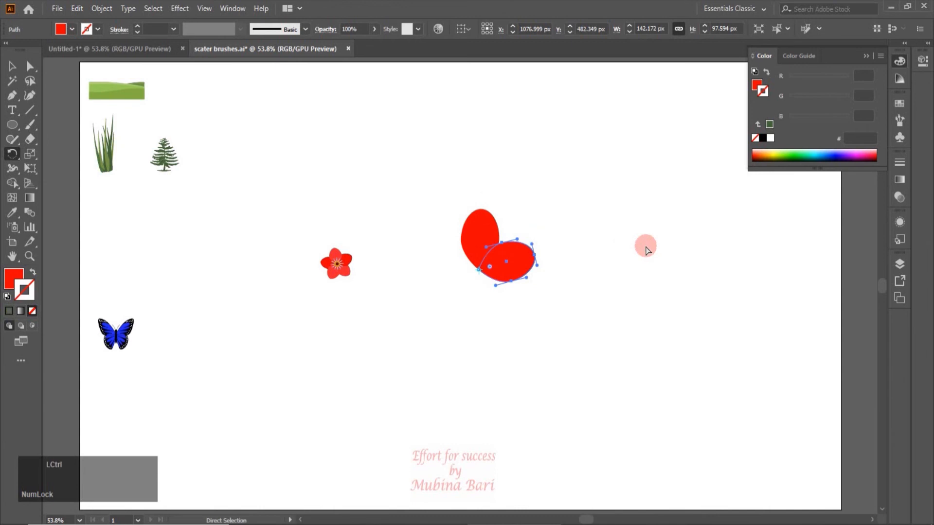
Step: Repeat the rotated petal copy three times to complete a five-petal flower
key(ctrl+d)
key(ctrl+d)
key(ctrl+d)
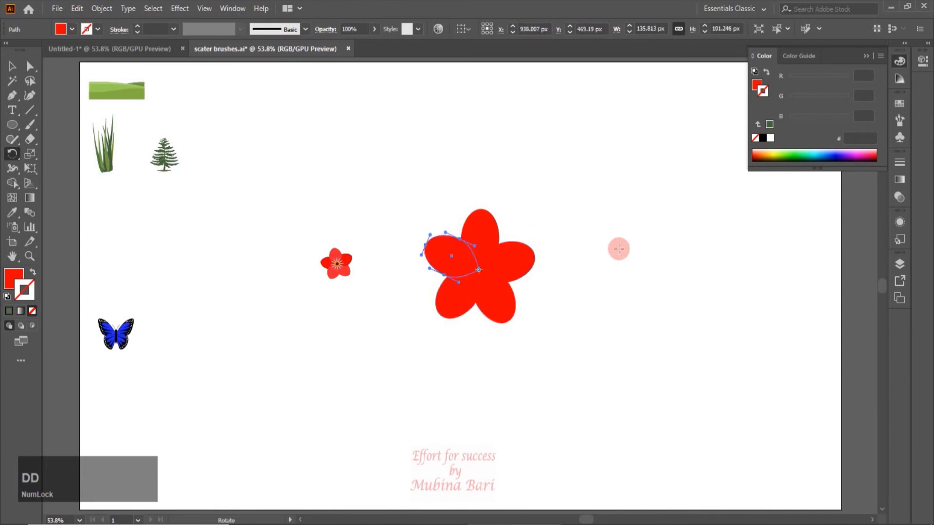
Step: Enlarge the small detailed red flower to about six times its size beside the new five-petal flower
click(11, 68)
click(405, 331)
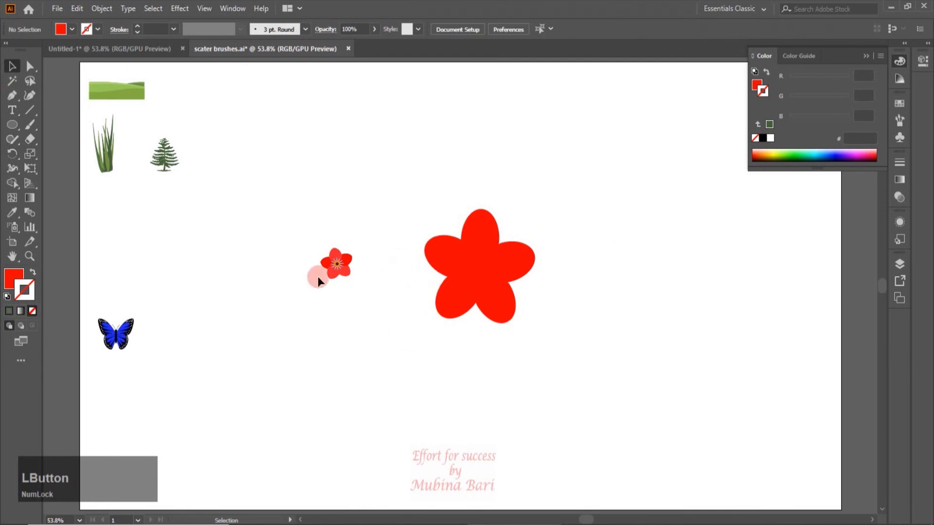
click(330, 266)
drag(351, 277, 457, 358)
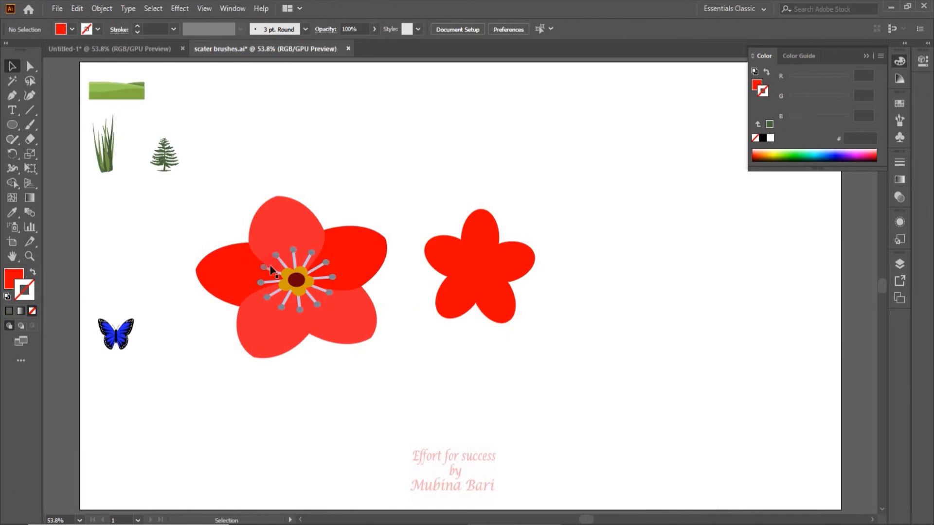
Step: Lower the new flower's right-hand petal to 92.94% brightness in HSB mode and deselect it
click(509, 265)
click(813, 92)
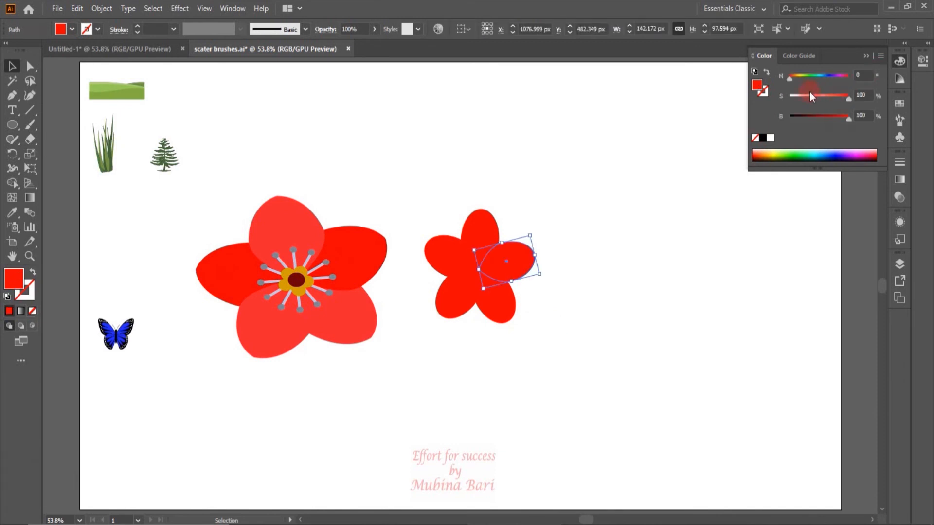
click(839, 114)
drag(839, 116, 845, 117)
click(583, 258)
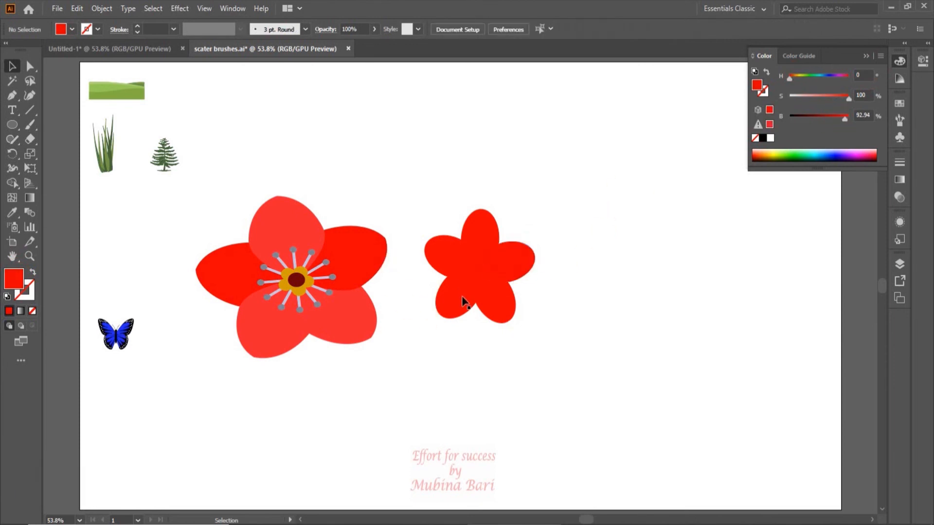
Step: Copy the darker right-hand petal's fill to the new flower's left-hand petal with the Eyedropper, and deselect it
click(448, 256)
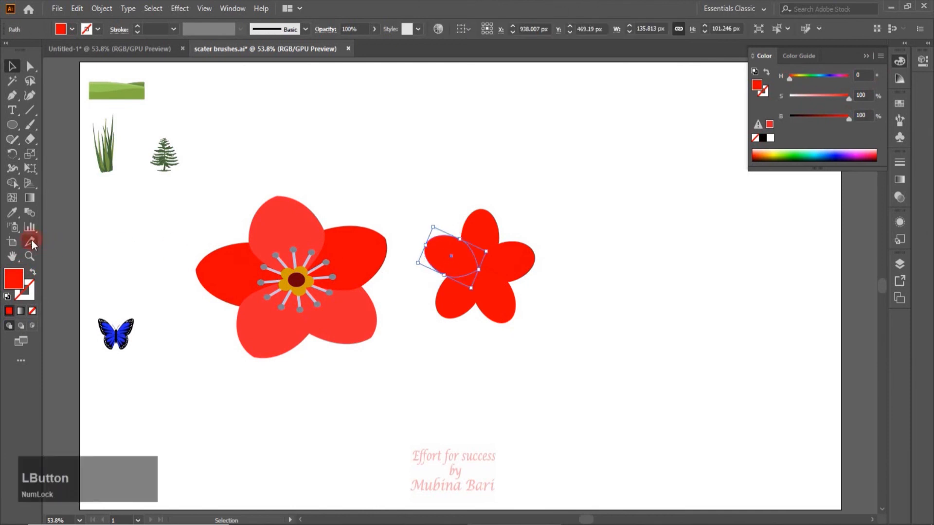
click(11, 213)
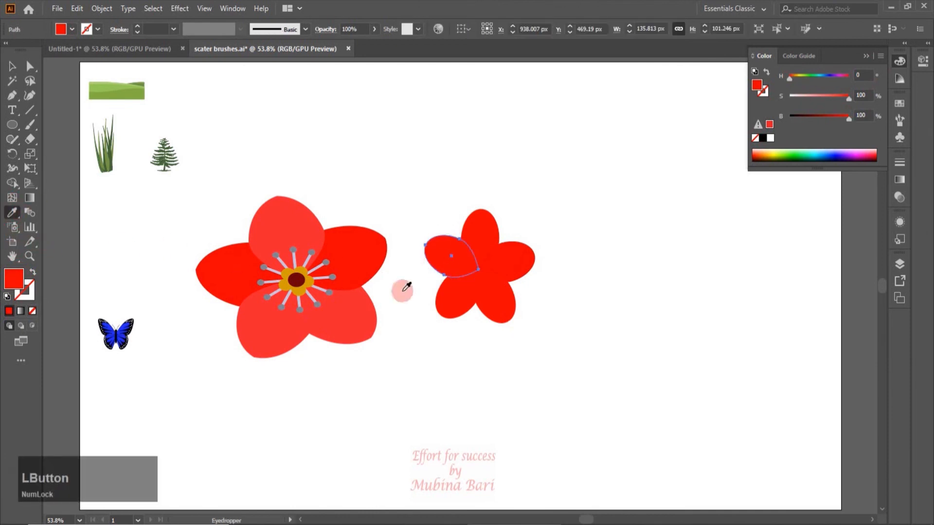
click(518, 256)
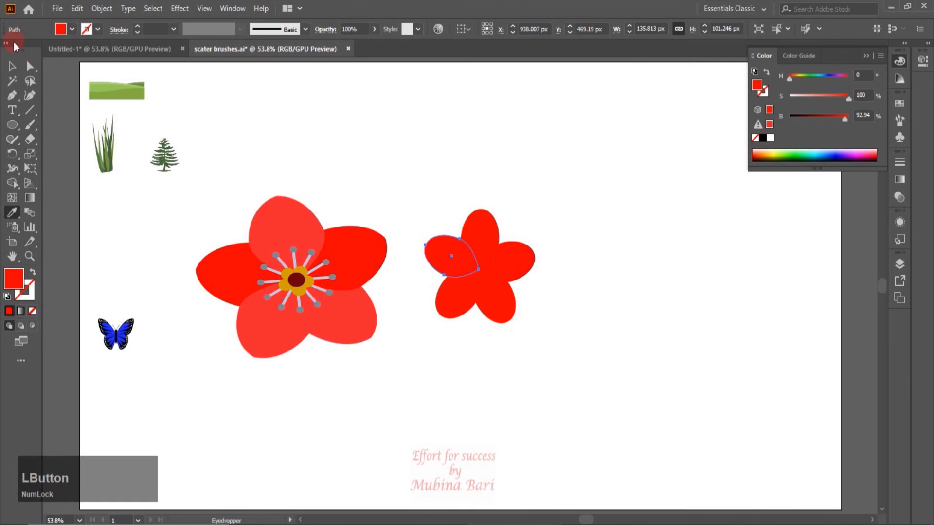
click(12, 66)
click(429, 359)
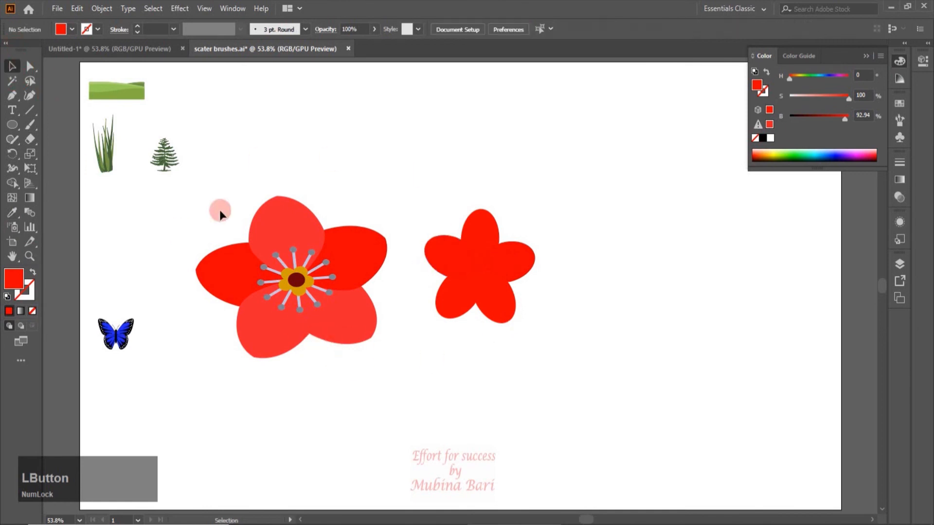
Step: Duplicate all five petals to the right of the new flower and unite the copy into one shape with Pathfinder
drag(407, 197, 551, 338)
drag(493, 299, 640, 310)
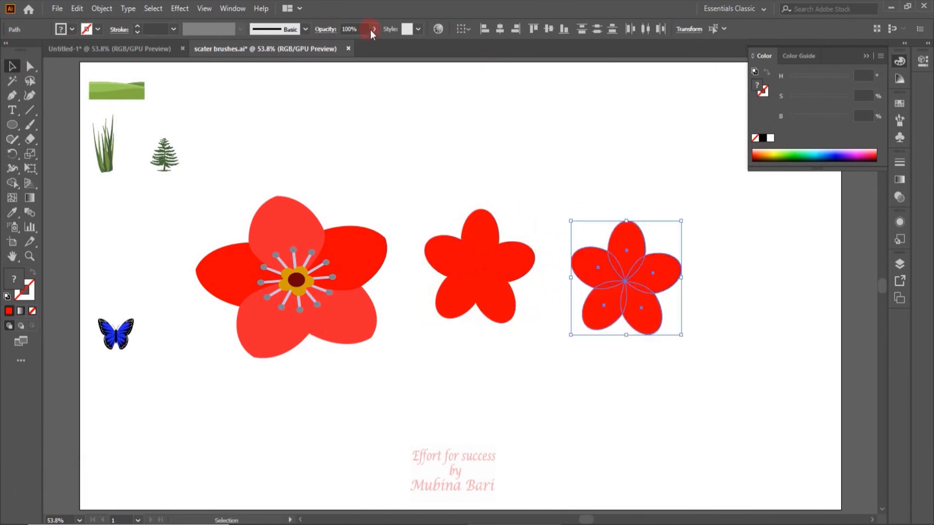
click(234, 9)
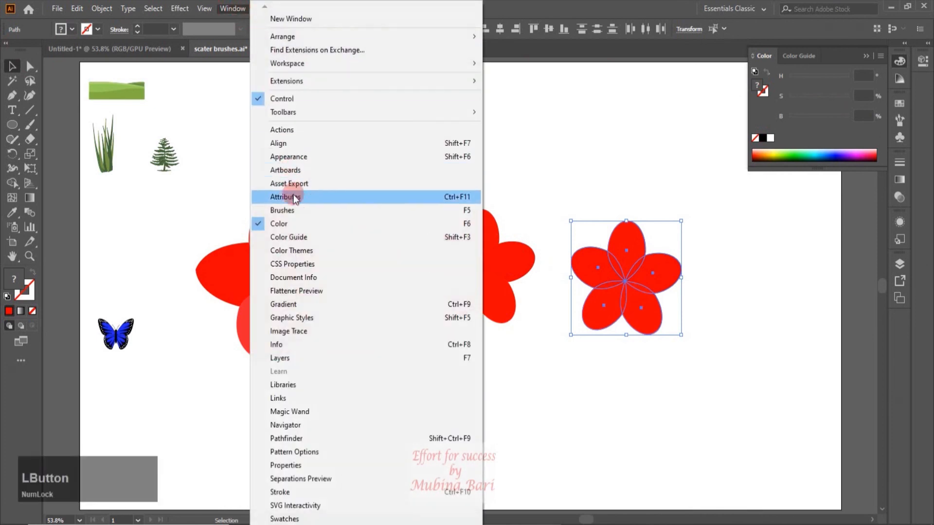
click(304, 440)
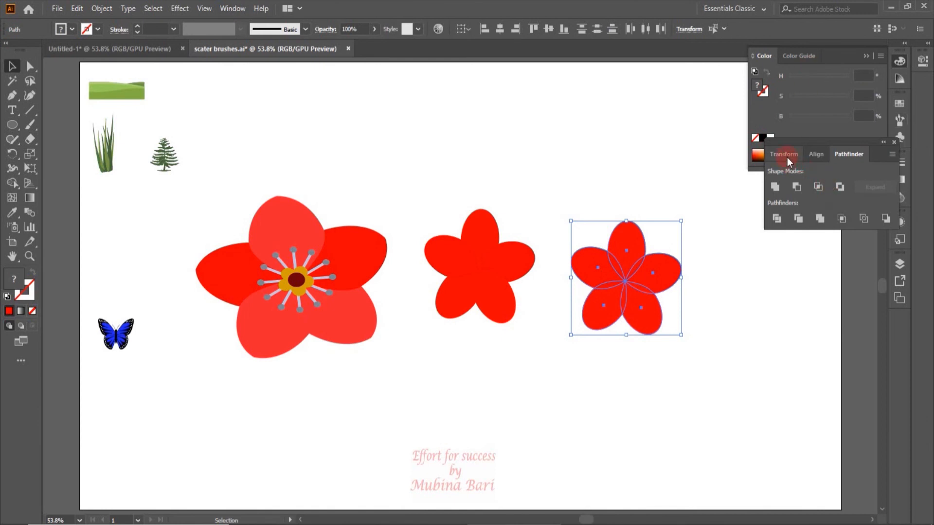
click(775, 186)
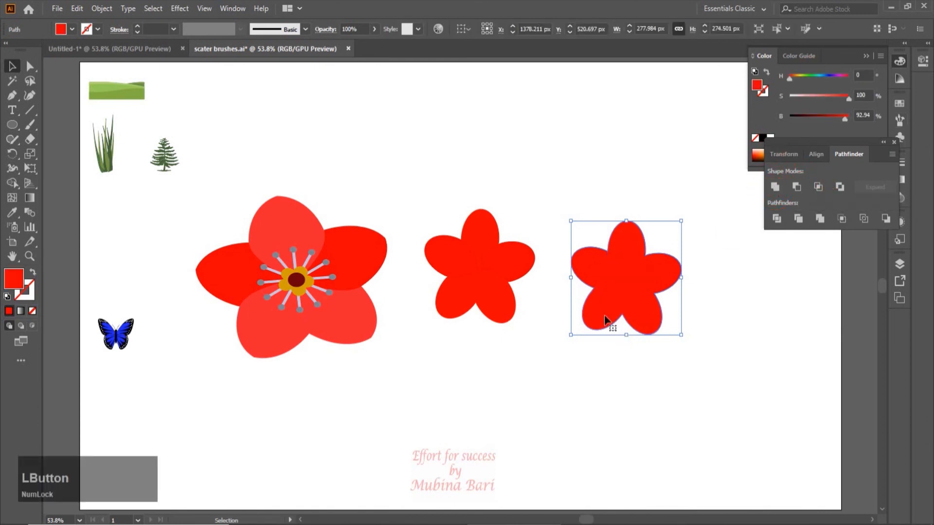
Step: Fill the united petal shape with the detailed flower's amber centre colour, shrink it to a small centre on the new five-petal flower, and deselect it
click(15, 213)
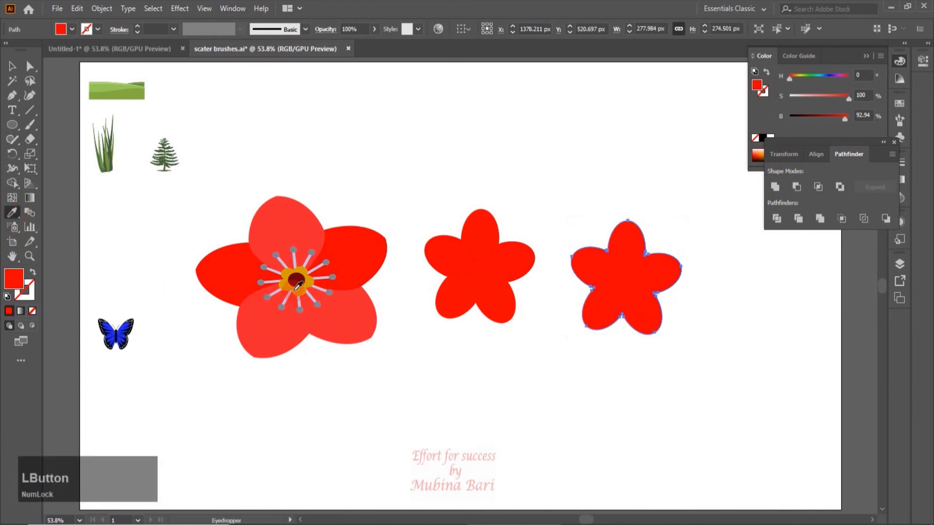
click(301, 286)
click(14, 67)
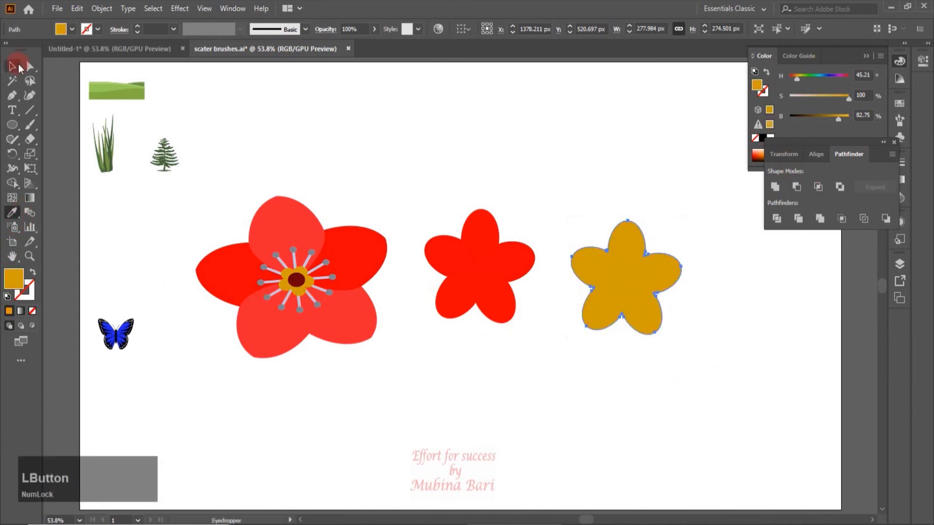
drag(682, 335, 480, 270)
click(580, 297)
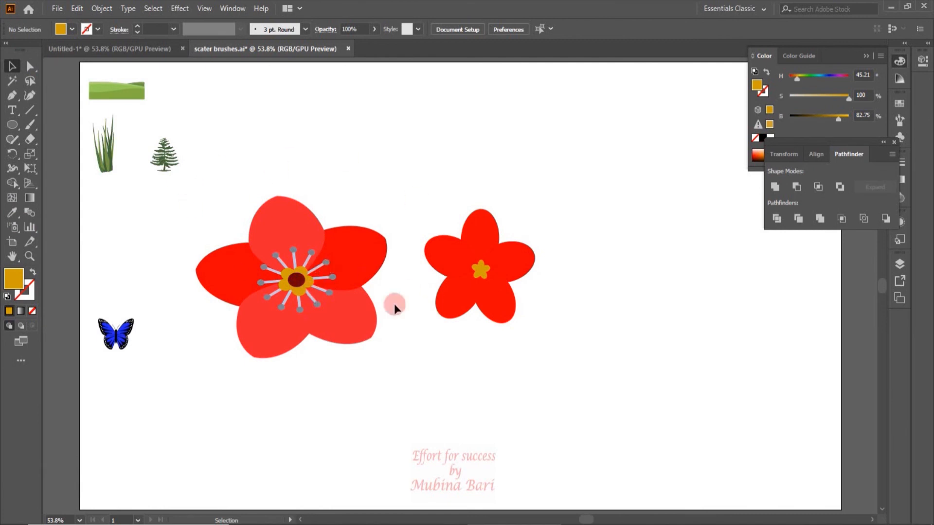
Step: Delete the new five-petal flower, and shrink the large detailed red flower to icon size below the grass clump
drag(399, 211, 536, 331)
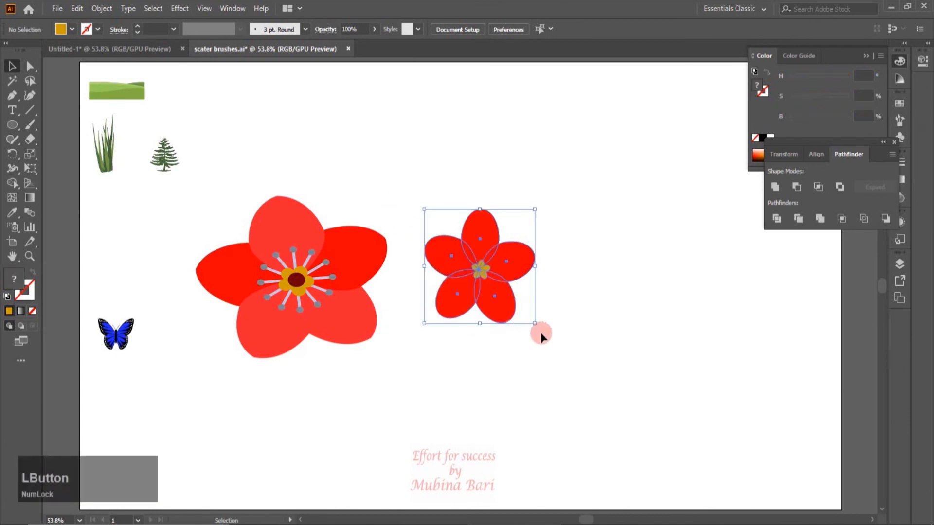
key(Delete)
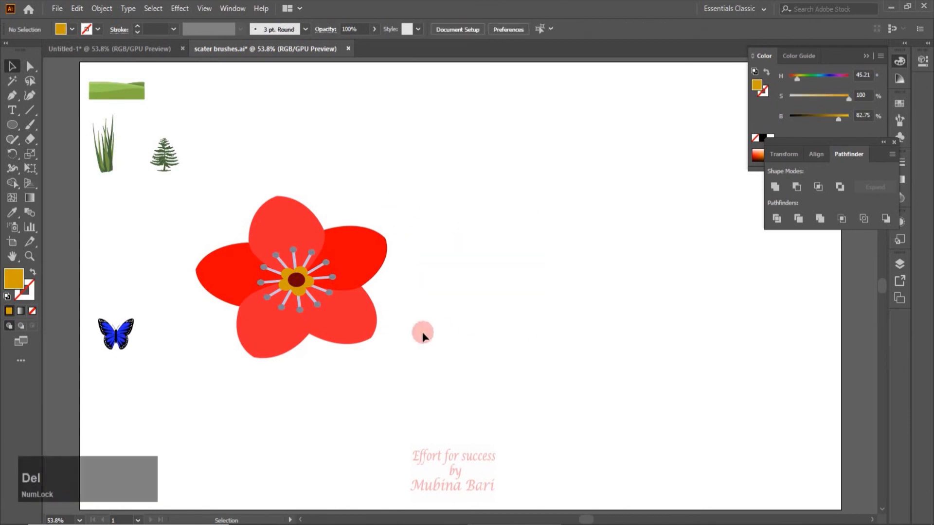
click(330, 311)
drag(388, 358, 92, 216)
click(218, 201)
drag(93, 216, 141, 225)
click(478, 410)
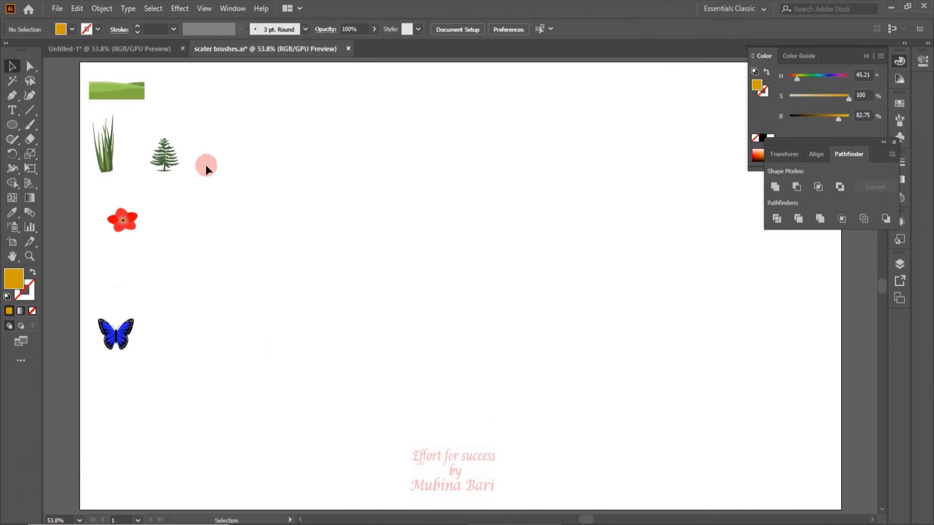
Step: Move the blue butterfly toward the middle of the artboard, enlarge it to about four times its size, and deselect it
drag(130, 343, 301, 302)
drag(304, 308, 402, 393)
click(421, 418)
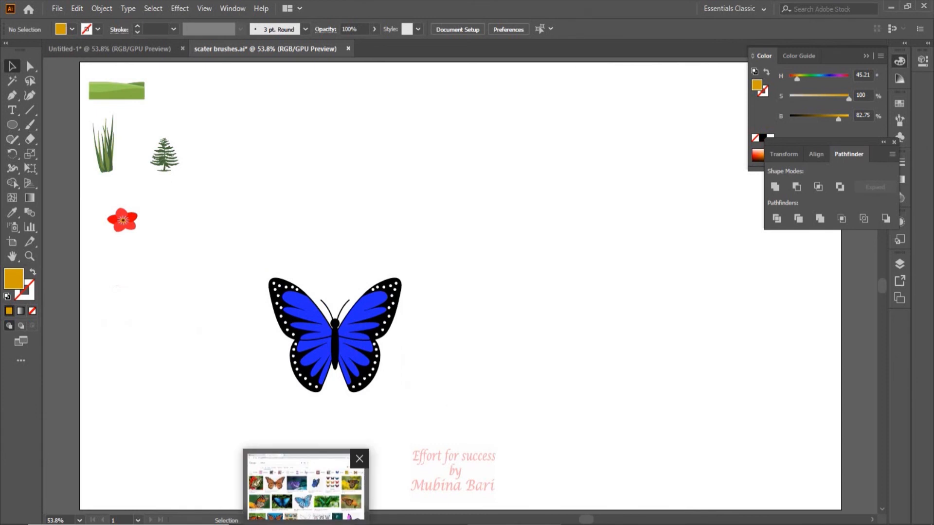
Step: Switch to Chrome, find and download a line-art butterfly from the butterfly image results, and return to Illustrator
click(323, 523)
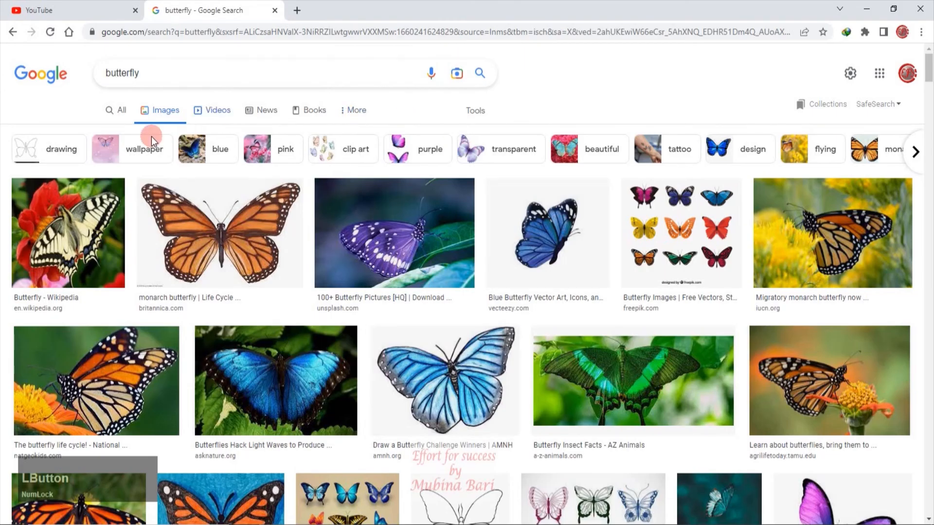
drag(932, 68, 931, 187)
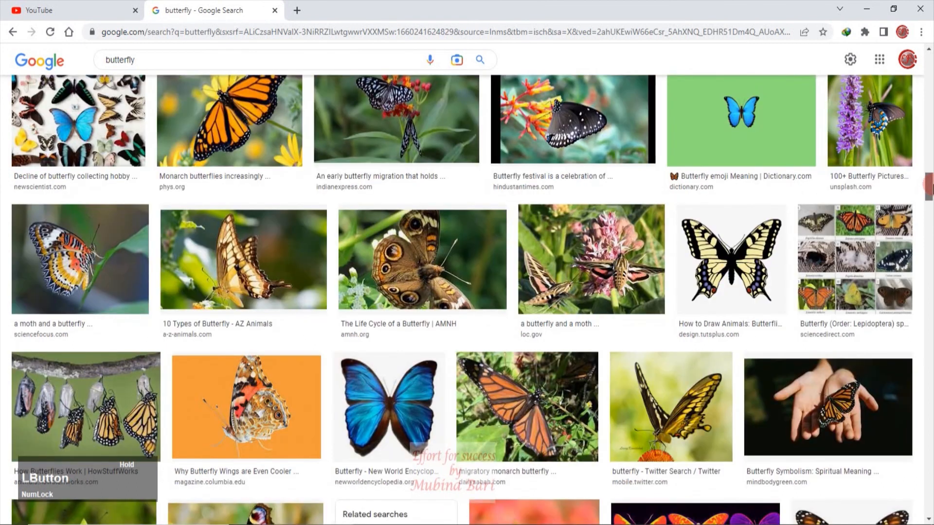
drag(930, 184, 930, 205)
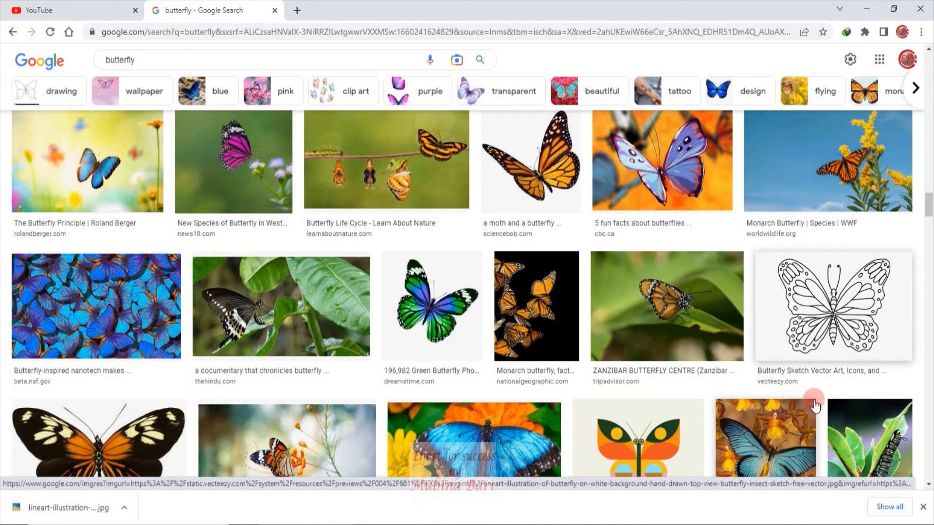
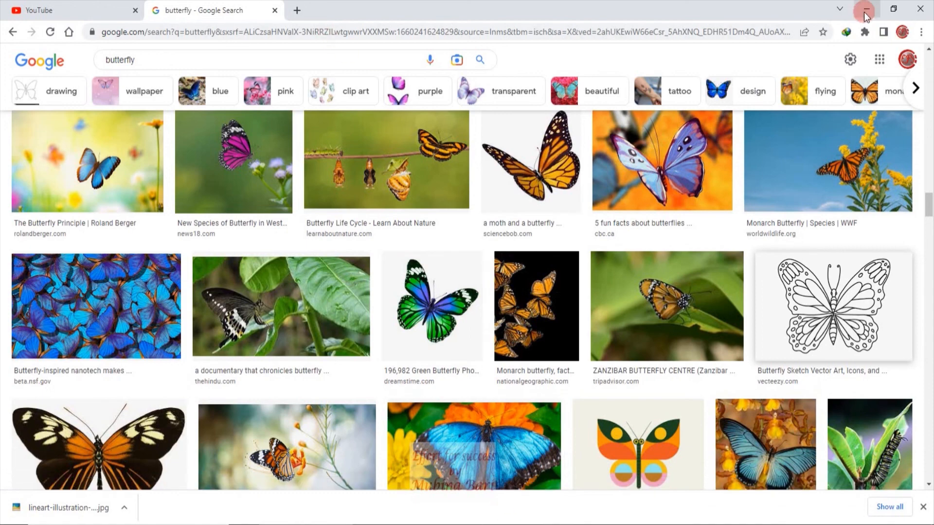
click(866, 9)
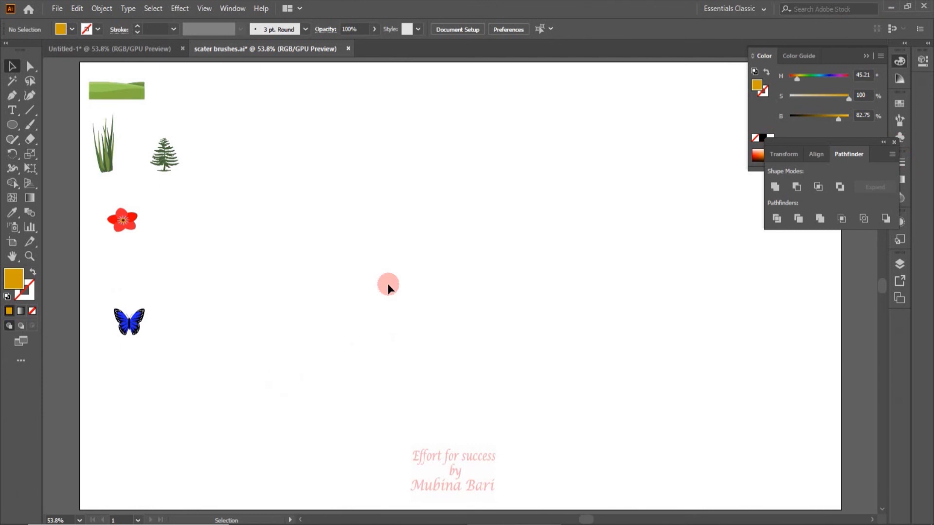
click(104, 149)
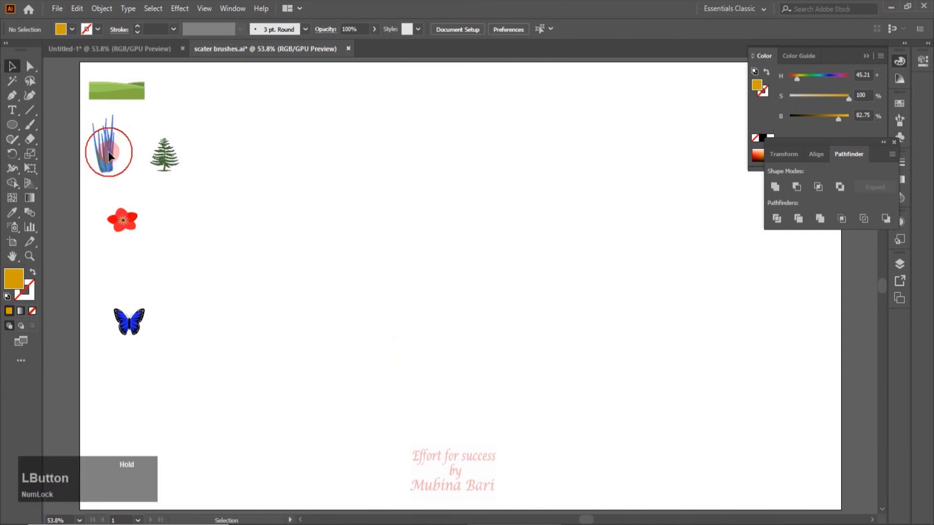
drag(115, 165, 469, 466)
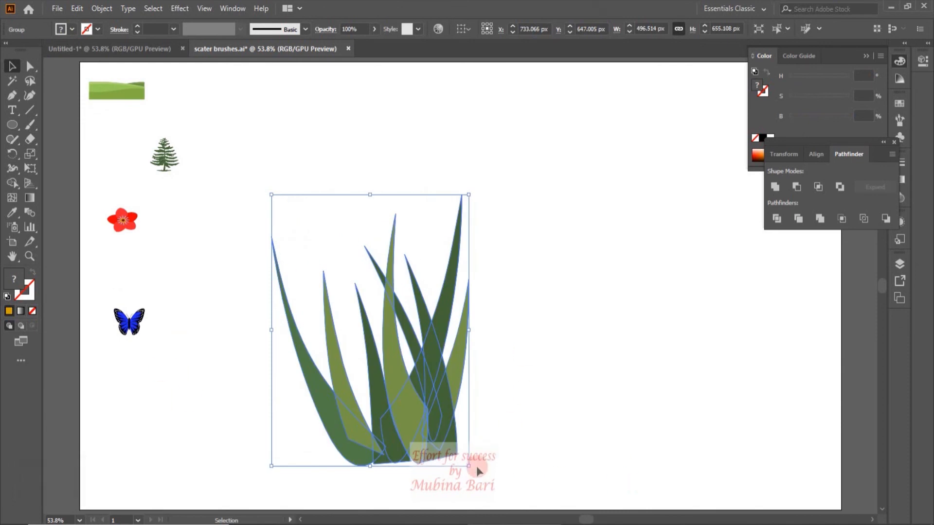
key(ctrl+z)
key(ctrl+z)
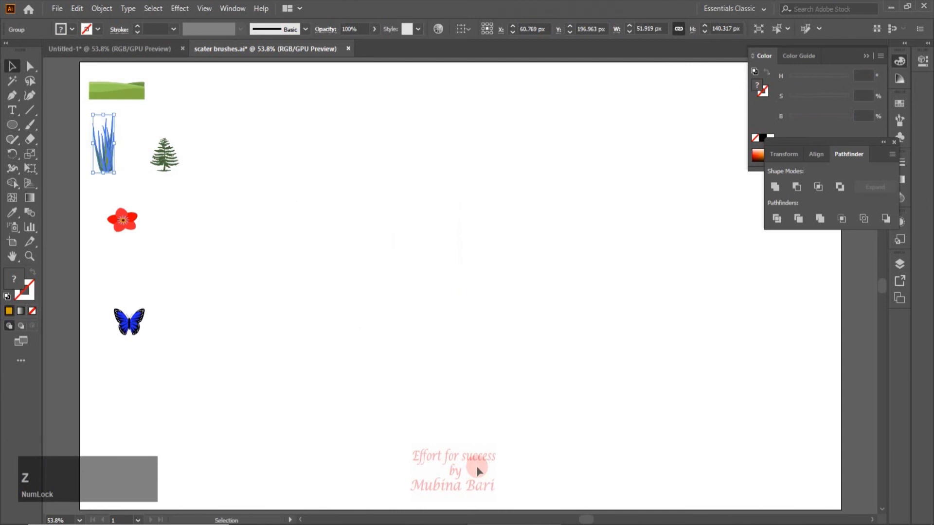
click(477, 466)
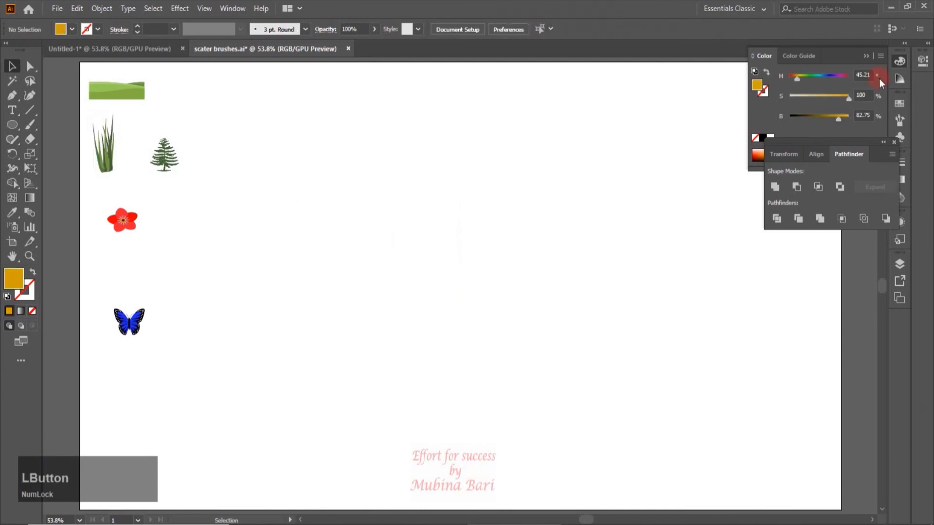
Step: Close the Color and Pathfinder panels to clear the workspace
click(898, 60)
click(847, 154)
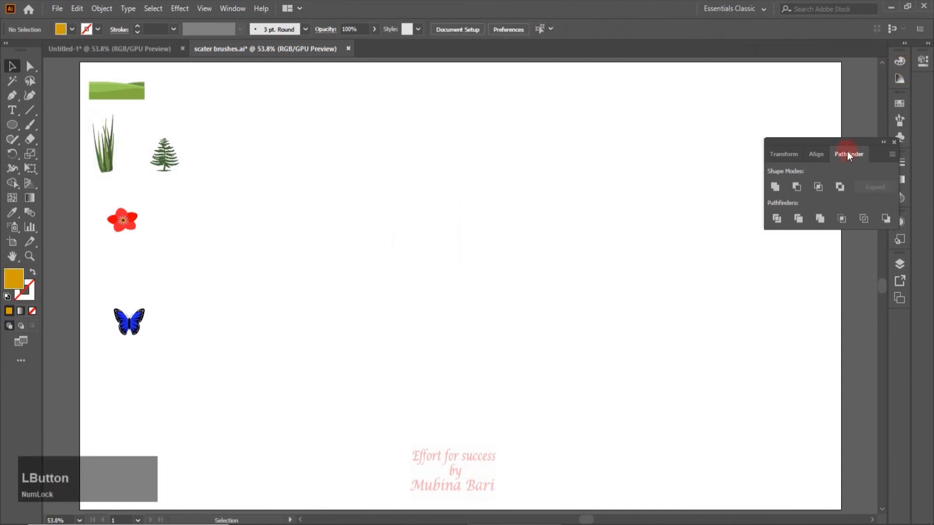
click(896, 142)
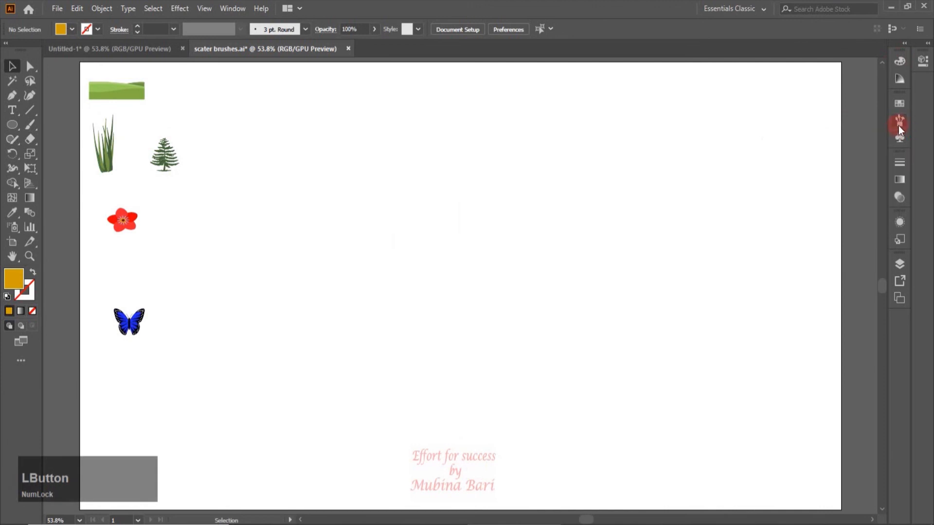
Step: Create a scatter brush named "mountain" from the green hills artwork, keeping the default brush options
click(899, 121)
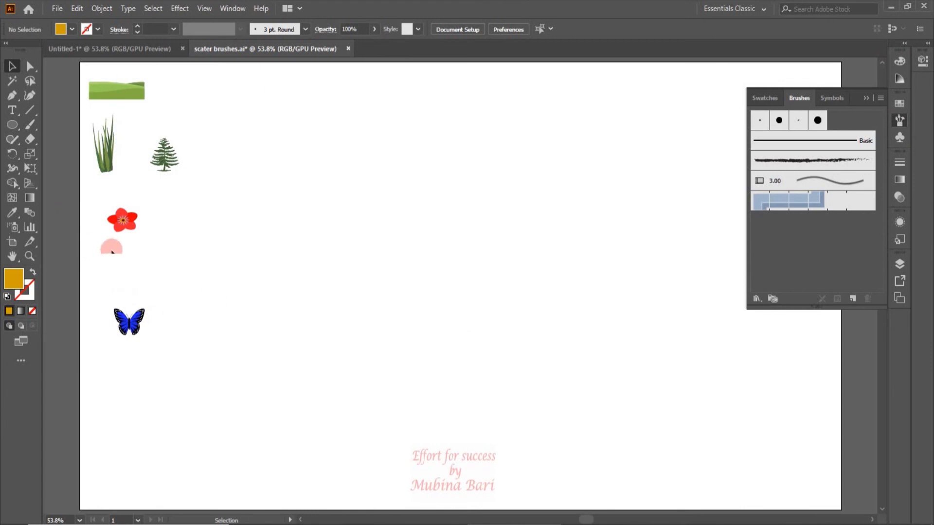
click(124, 103)
click(857, 299)
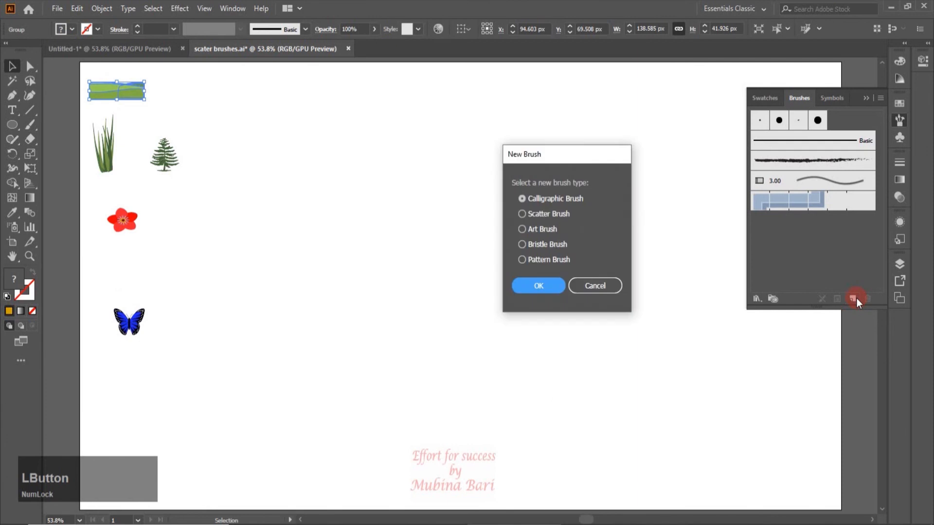
click(522, 214)
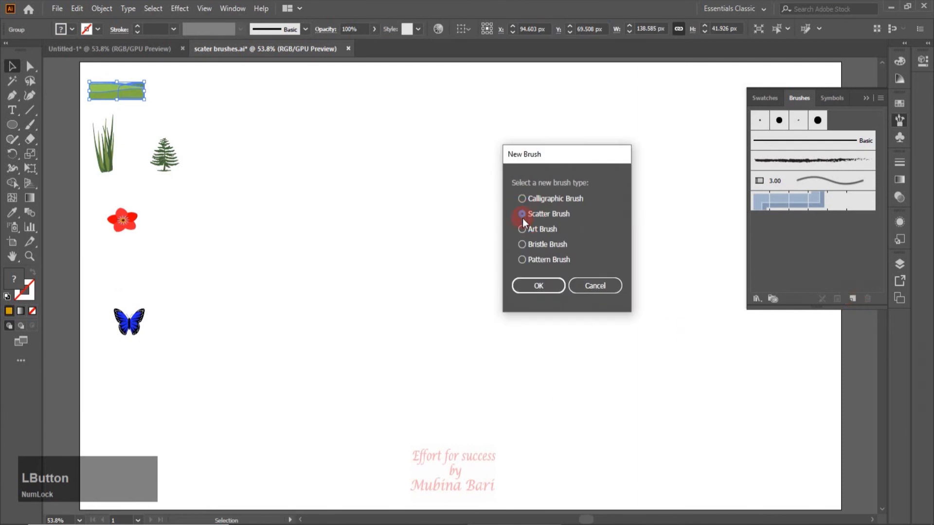
click(537, 285)
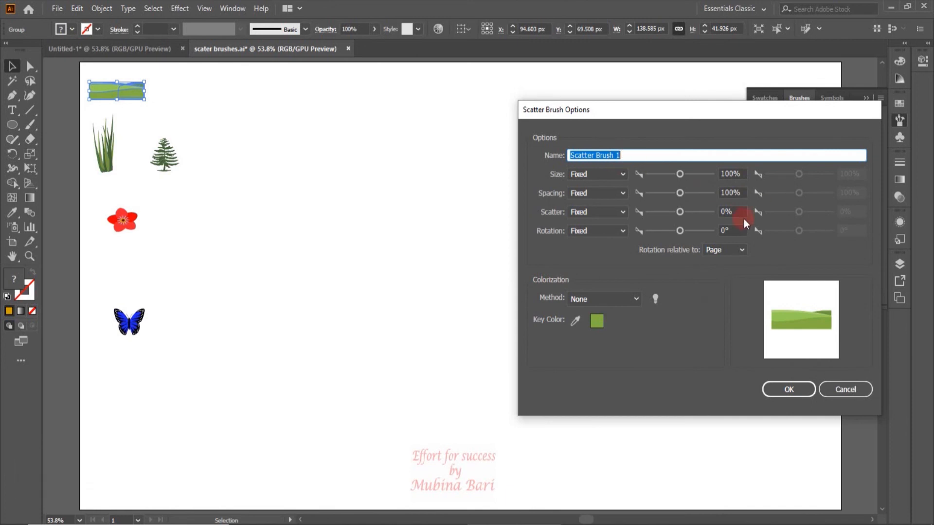
text(mountain)
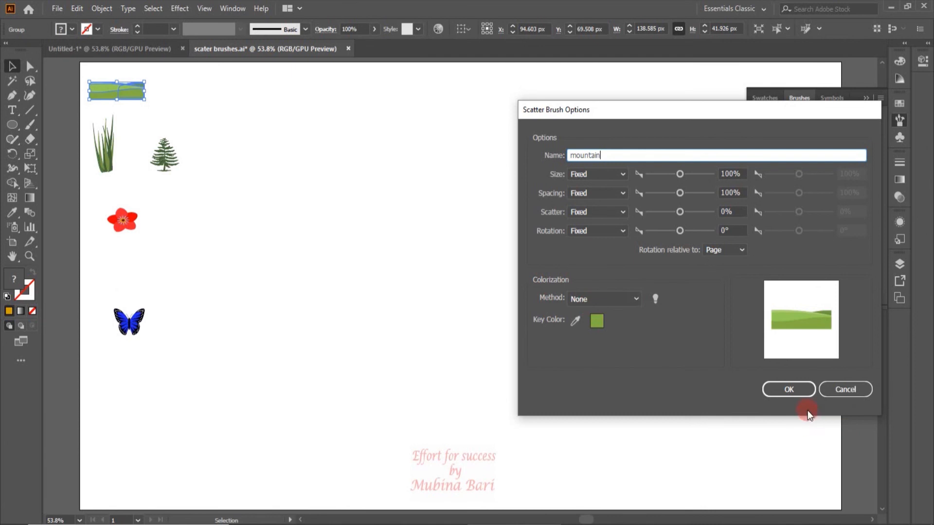
click(800, 389)
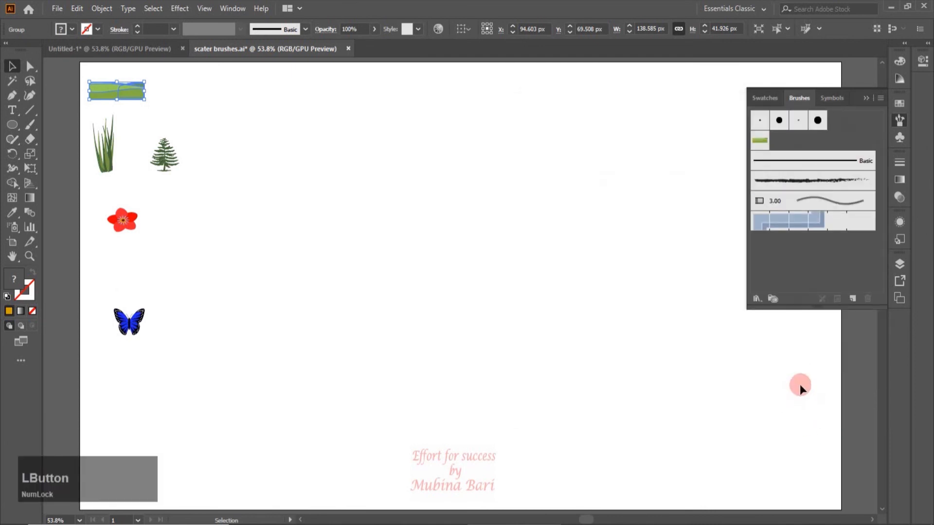
Step: Create a scatter brush named "grass" from the grass clump with the default brush options
click(108, 145)
click(852, 299)
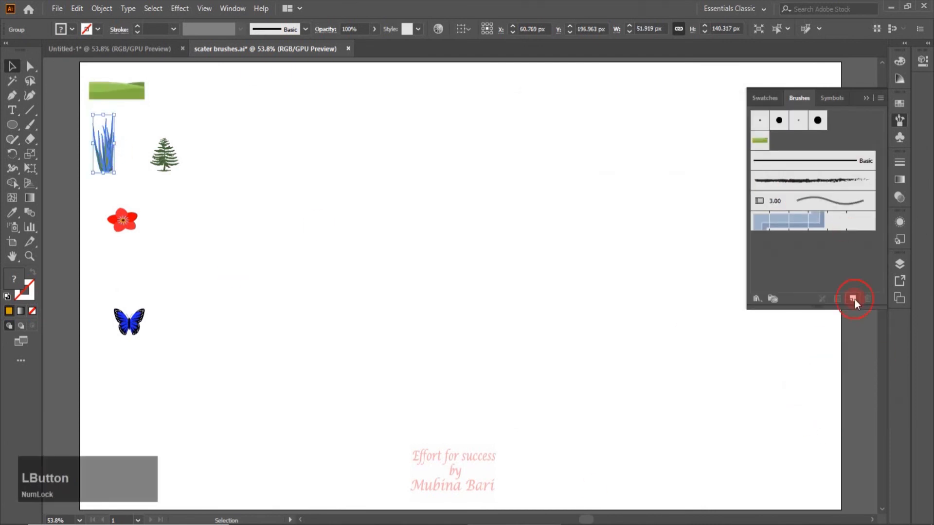
click(538, 286)
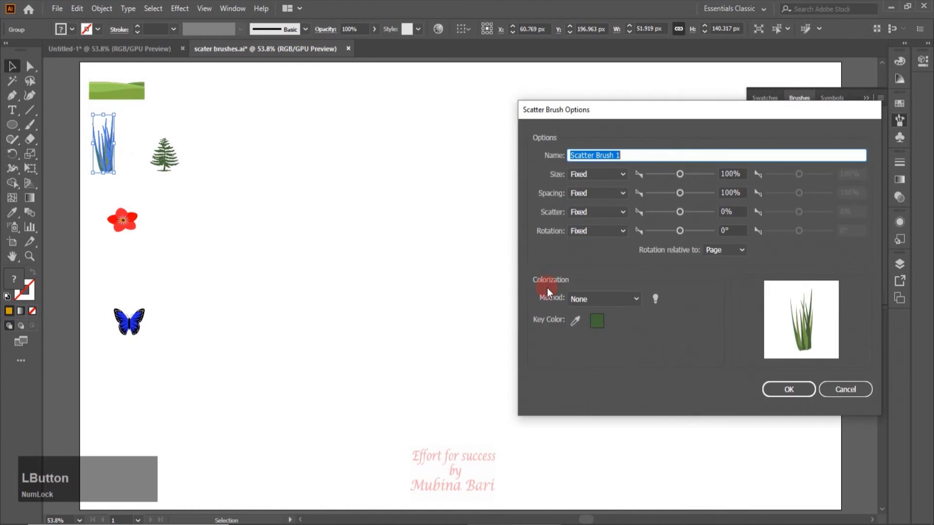
text(grass)
click(788, 389)
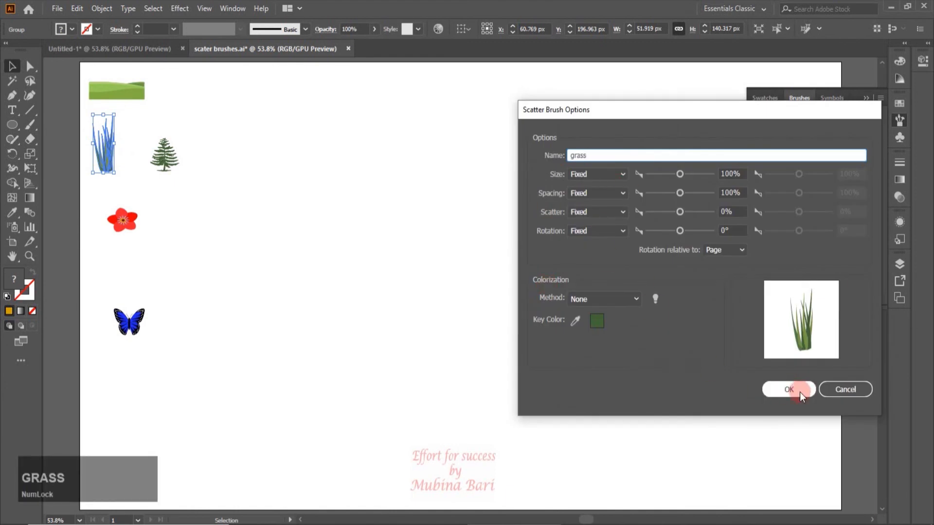
Step: Create a scatter brush named "tree" from the pine tree artwork, keeping the default options
click(161, 170)
click(842, 295)
click(521, 211)
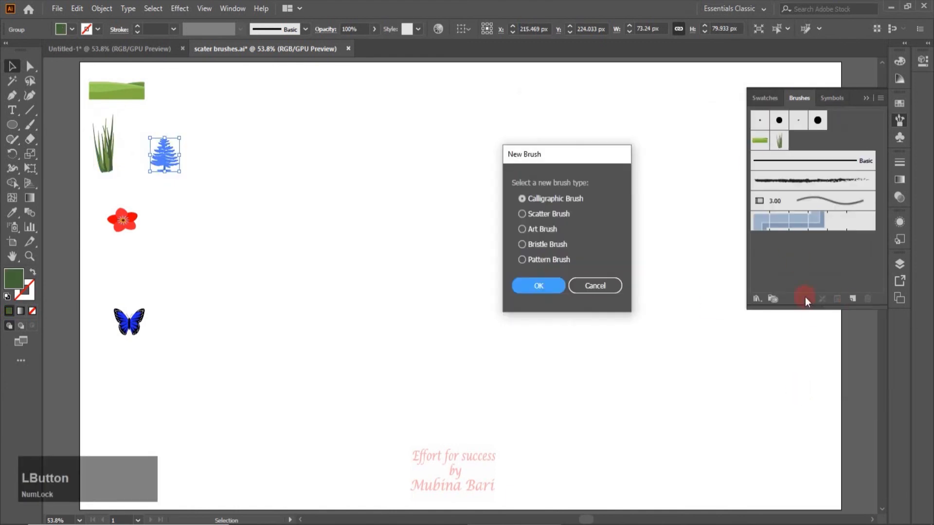
click(540, 284)
text(tree)
click(796, 392)
Step: Create a scatter brush named "flower" from the small detailed red flower with the default options
click(122, 219)
click(853, 298)
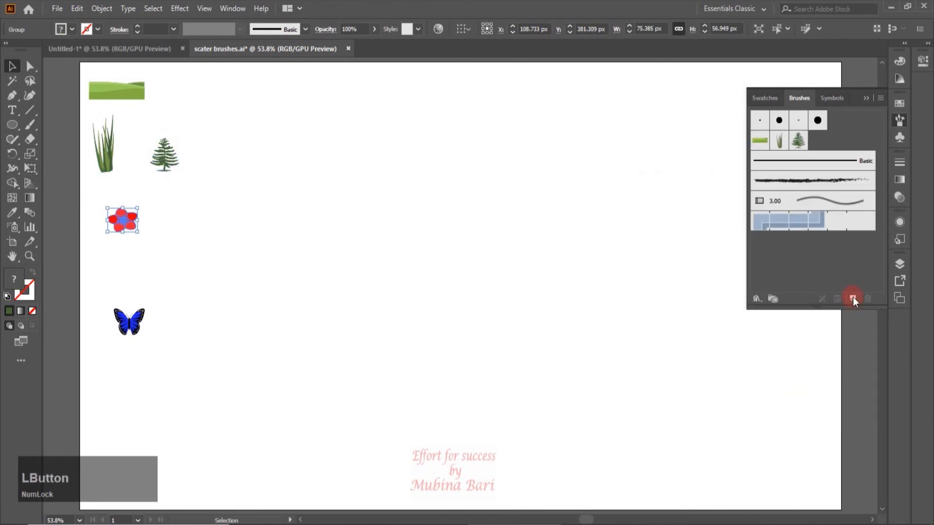
click(544, 292)
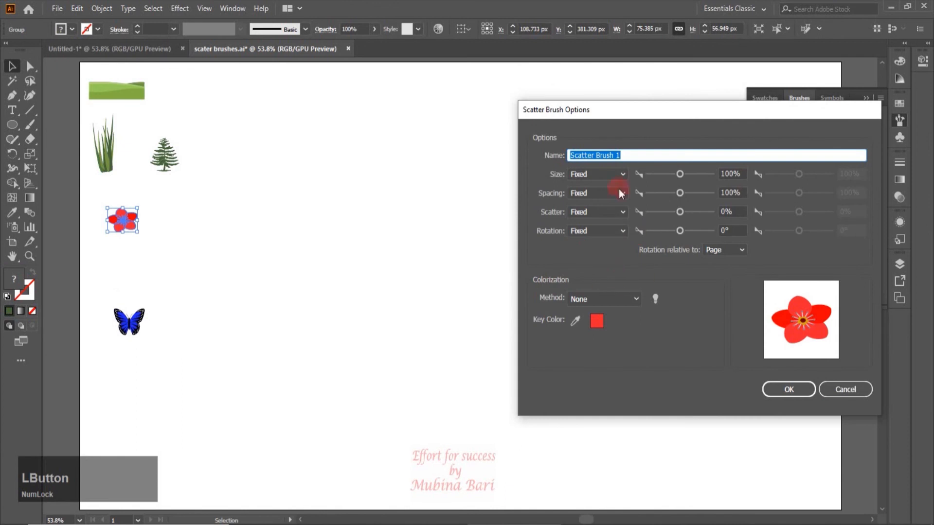
text(flower)
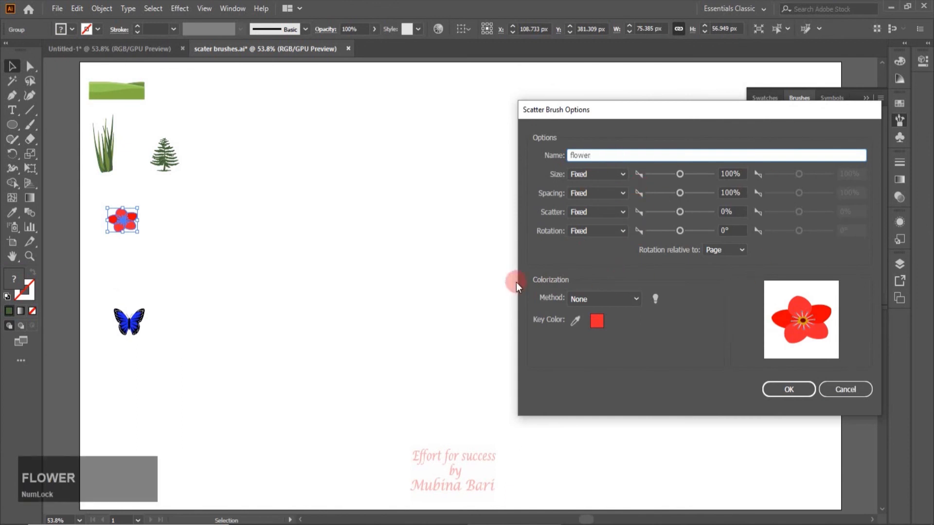
click(801, 393)
click(279, 267)
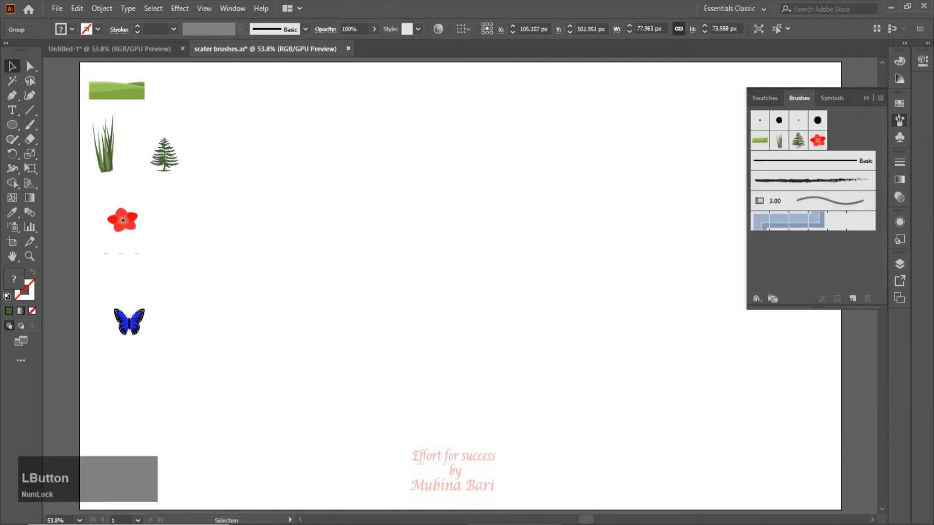
Step: Move the blue butterfly up beneath the red flower and create a scatter brush named "butterflay" from it with default options
drag(136, 319, 131, 261)
click(852, 298)
click(522, 213)
click(538, 285)
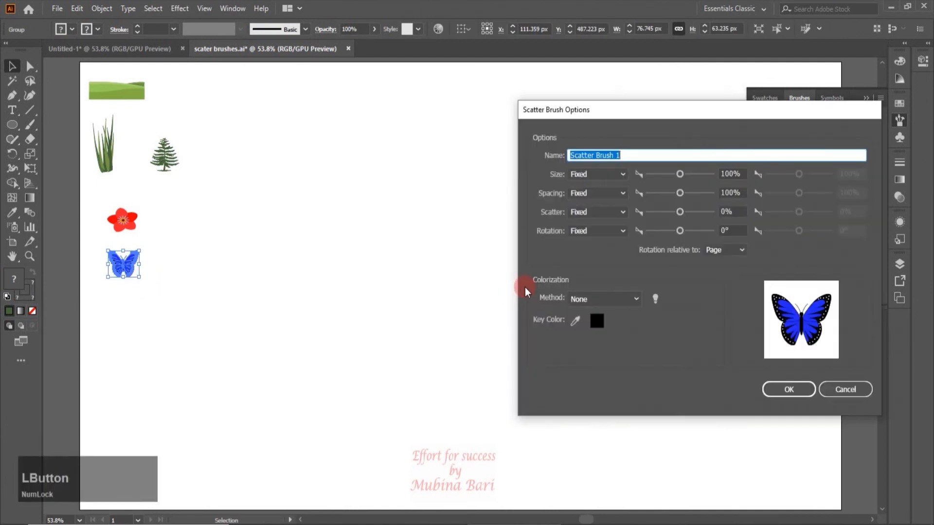
text(butterflay)
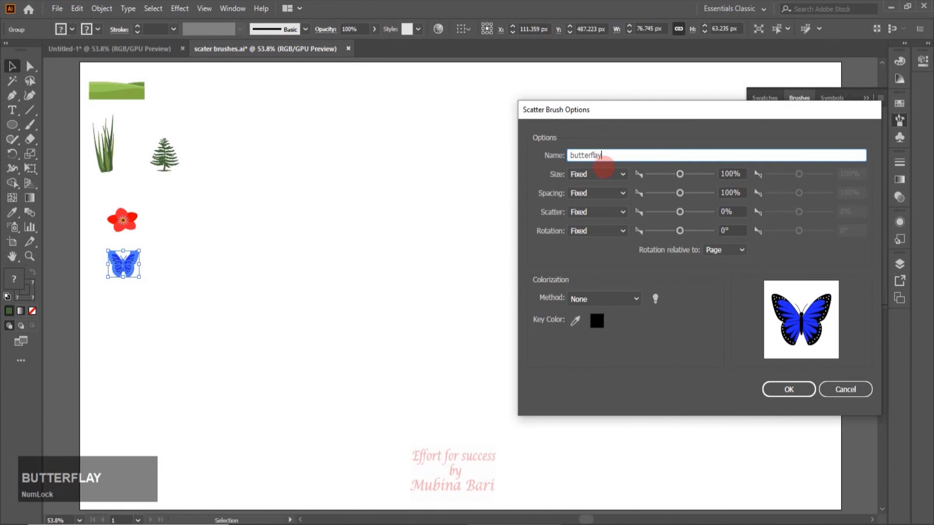
click(800, 389)
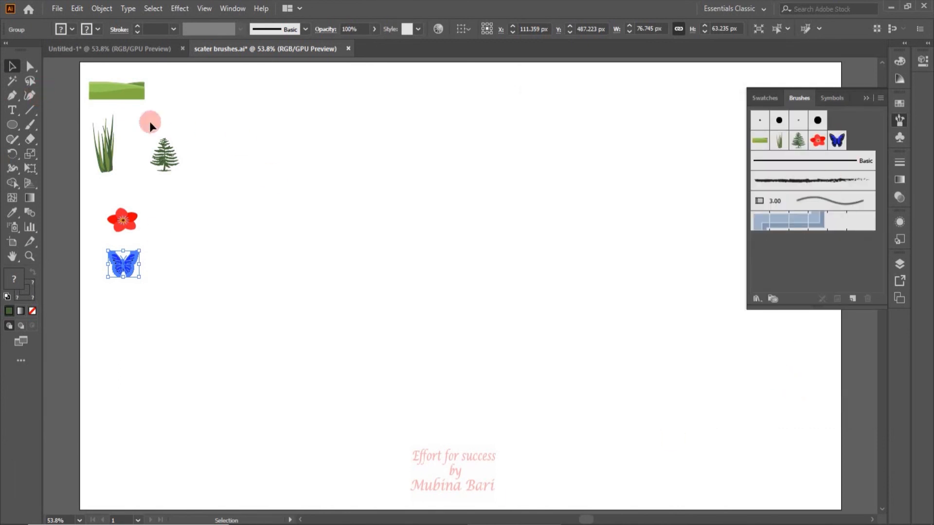
Step: Delete all the source artwork from the artboard and draw a rectangle of about 1922 x 1085 px covering the whole artboard
drag(84, 78, 260, 308)
key(Delete)
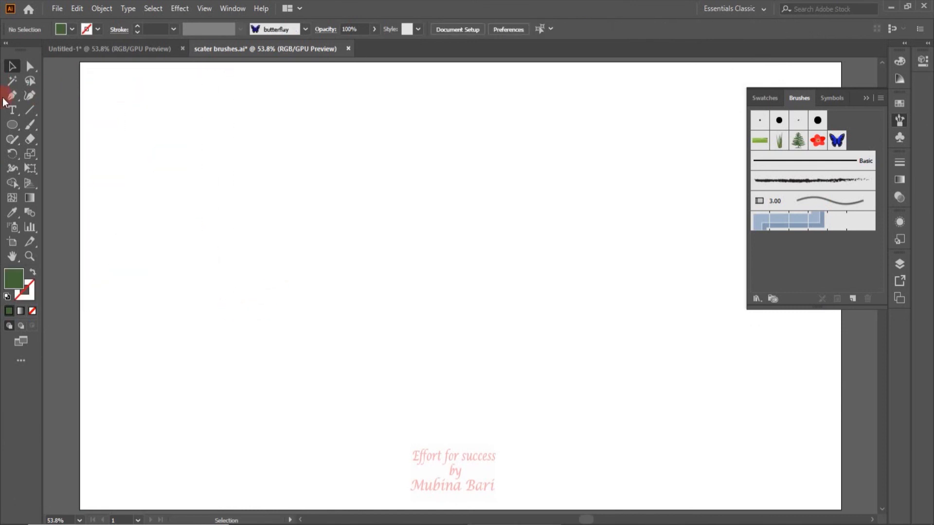
click(15, 124)
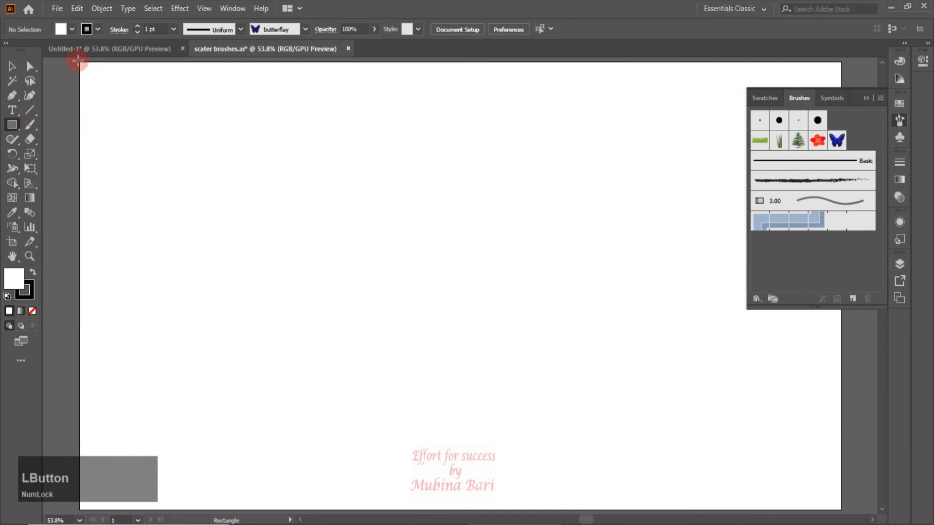
mouse_move(78, 61)
mouse_down()
mouse_move(86, 96)
mouse_move(261, 231)
mouse_move(589, 423)
mouse_move(800, 506)
mouse_move(840, 510)
mouse_up()
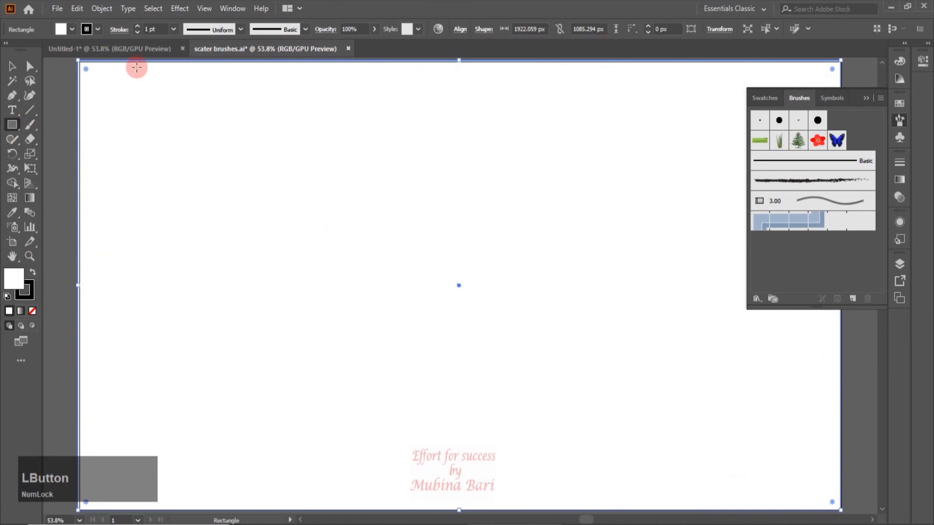
Step: Fill the rectangle with light sky blue at hue 191.09, saturation 36.08% and brightness 100%
click(72, 30)
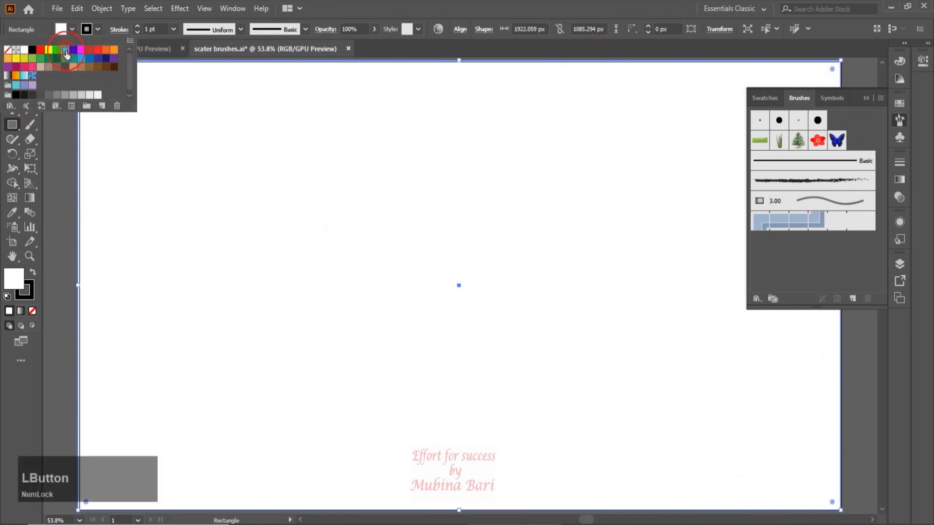
click(66, 50)
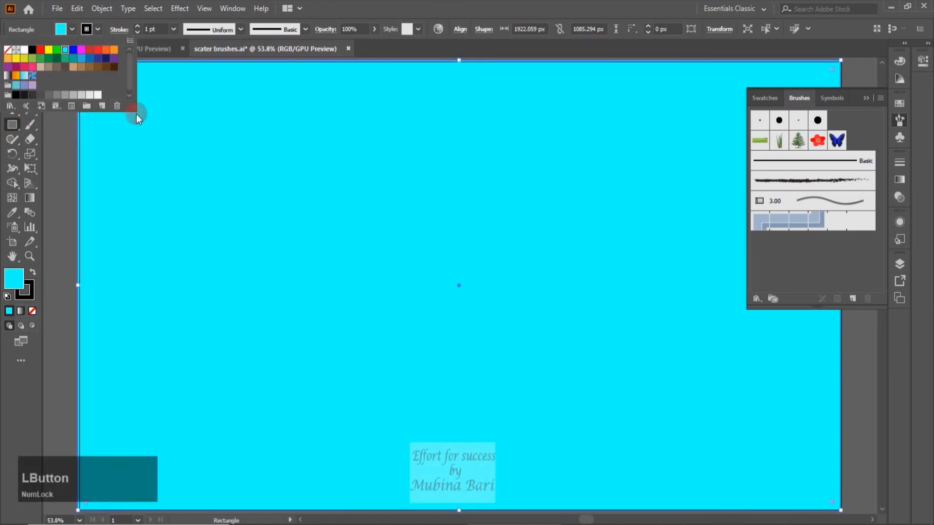
click(901, 61)
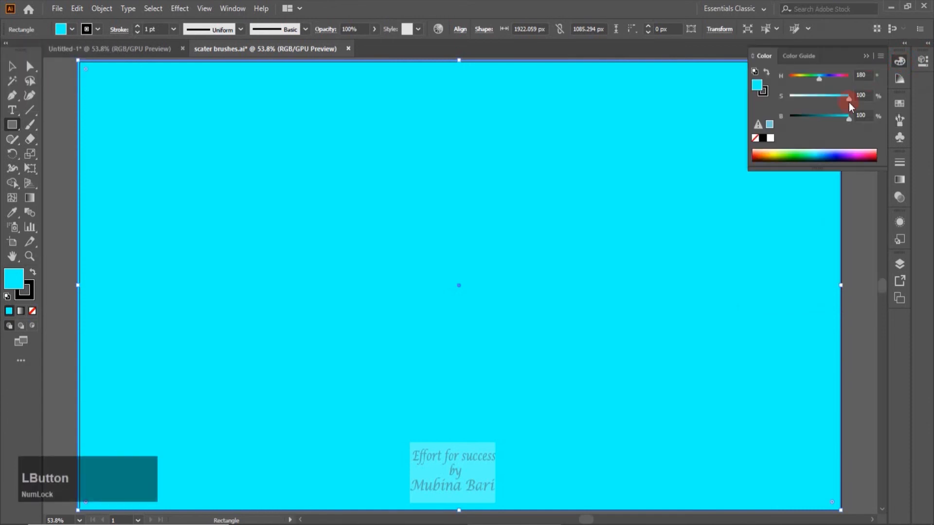
drag(841, 96, 839, 96)
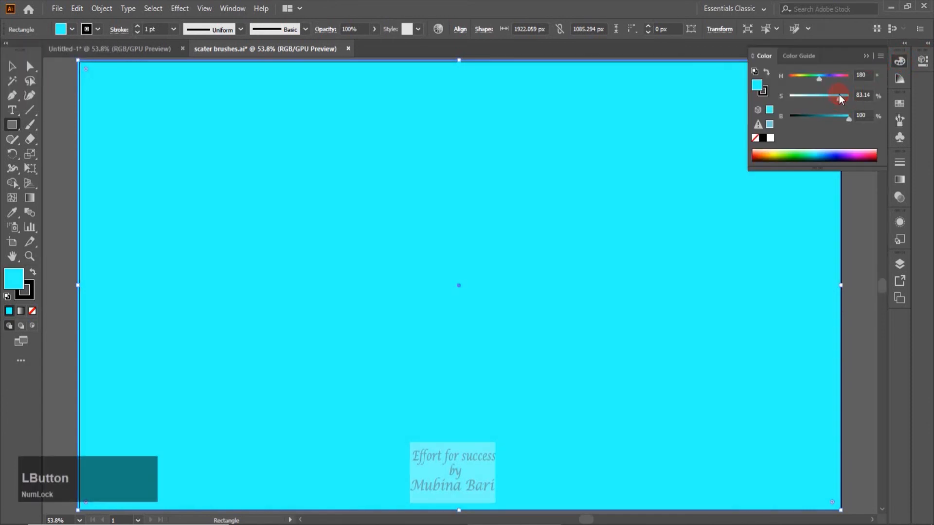
click(842, 117)
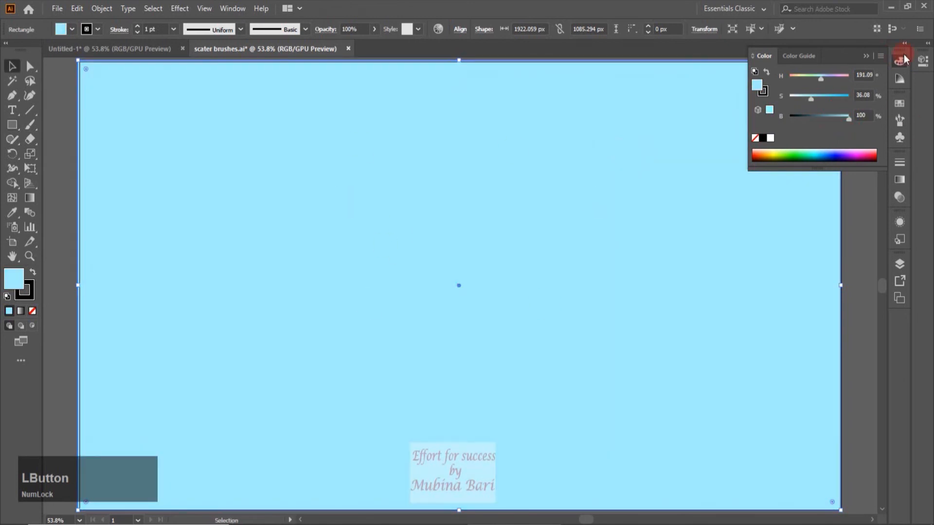
click(902, 62)
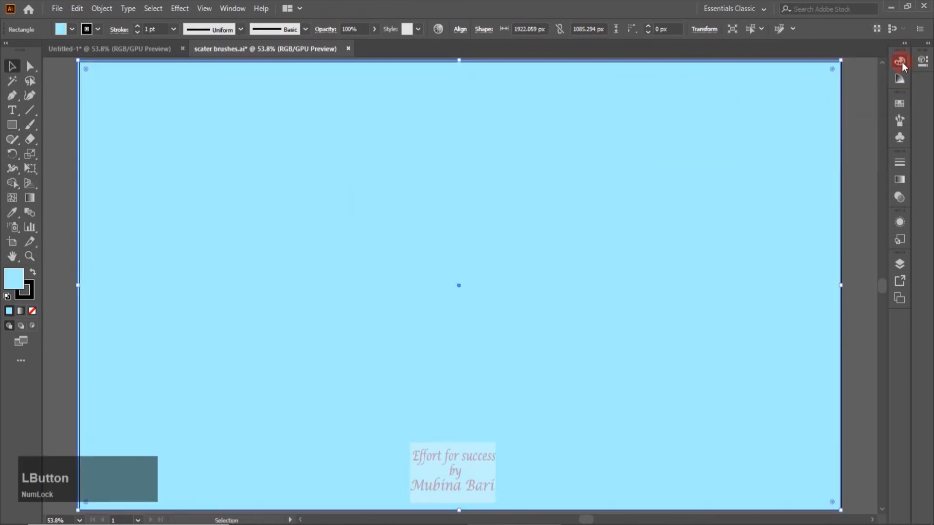
Step: Choose the mountain scatter brush as the active brush with nothing selected
click(900, 119)
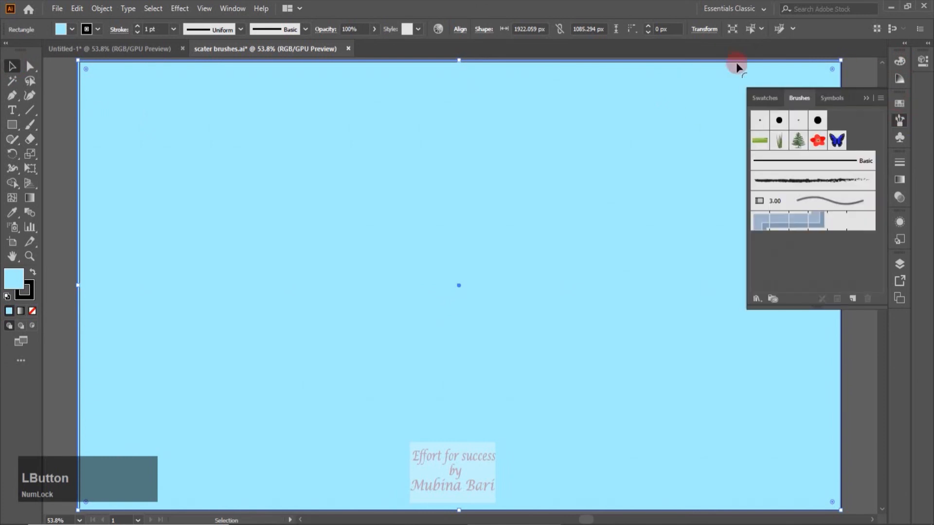
click(761, 142)
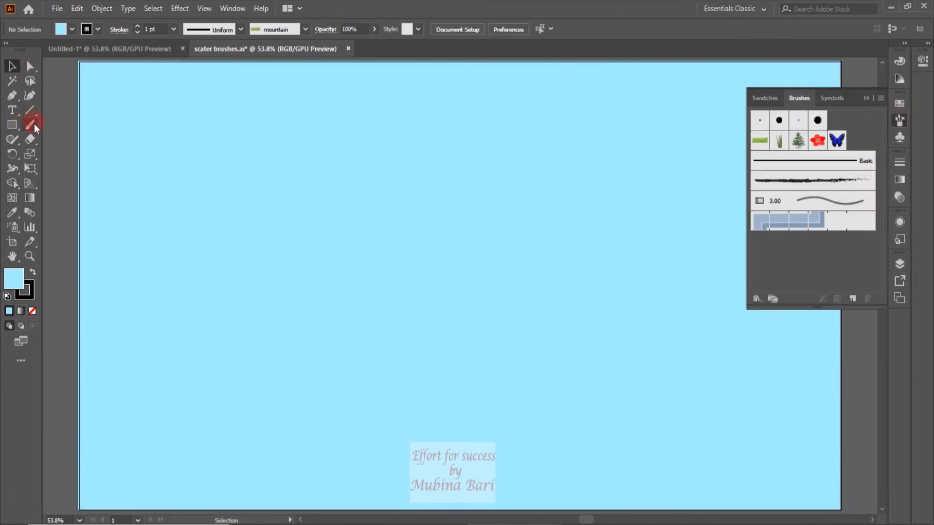
Step: Paint a trial wavy stroke across the sky with the mountain brush and delete it
click(31, 126)
mouse_move(162, 248)
mouse_down()
mouse_move(283, 210)
mouse_move(642, 212)
mouse_up()
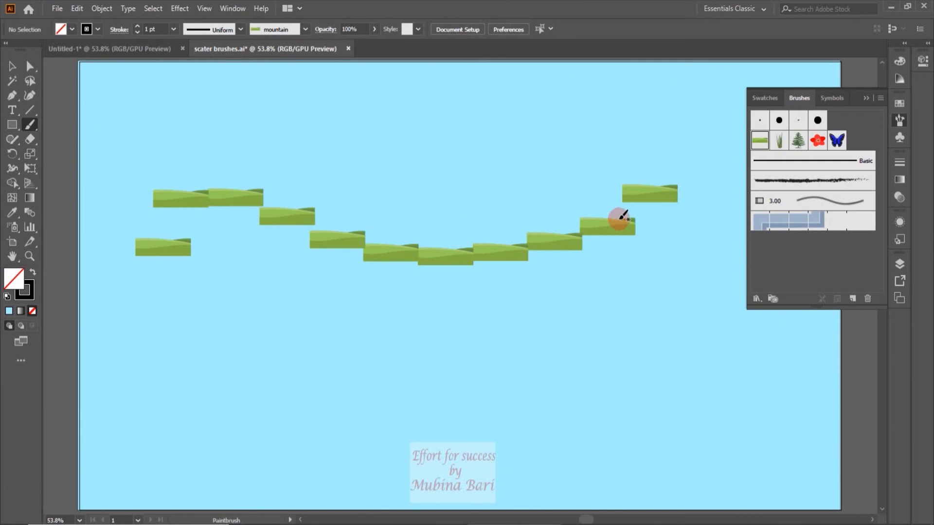
click(12, 65)
click(238, 194)
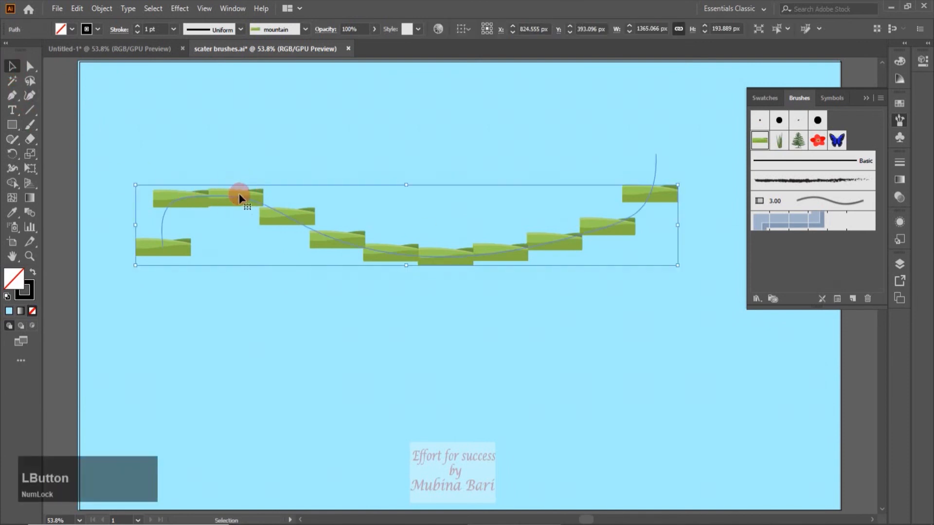
key(Delete)
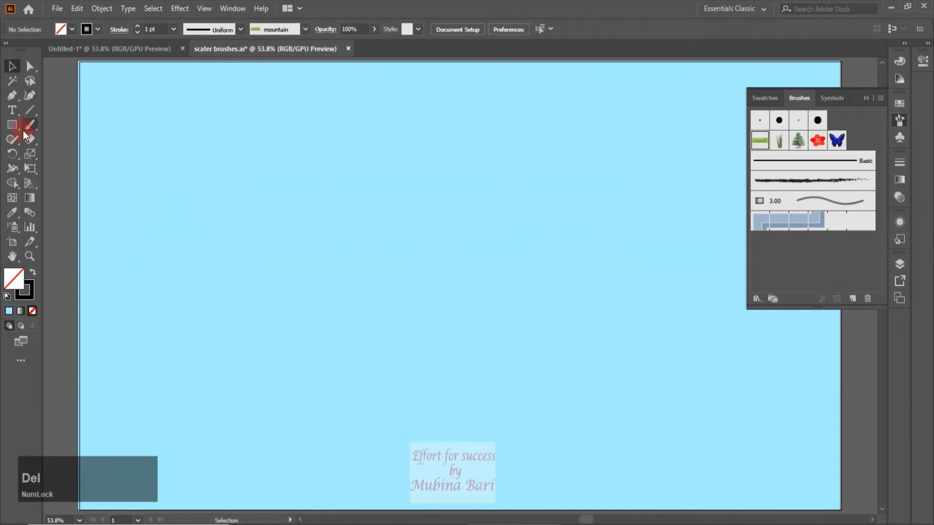
Step: Stamp a single hill with the mountain brush and enlarge it to fill the lower half of the artboard
click(26, 127)
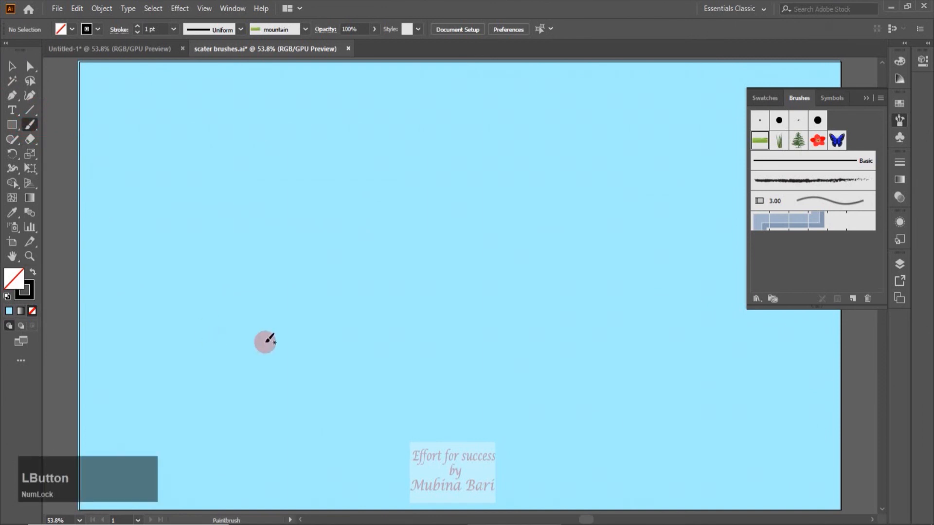
drag(211, 349, 210, 344)
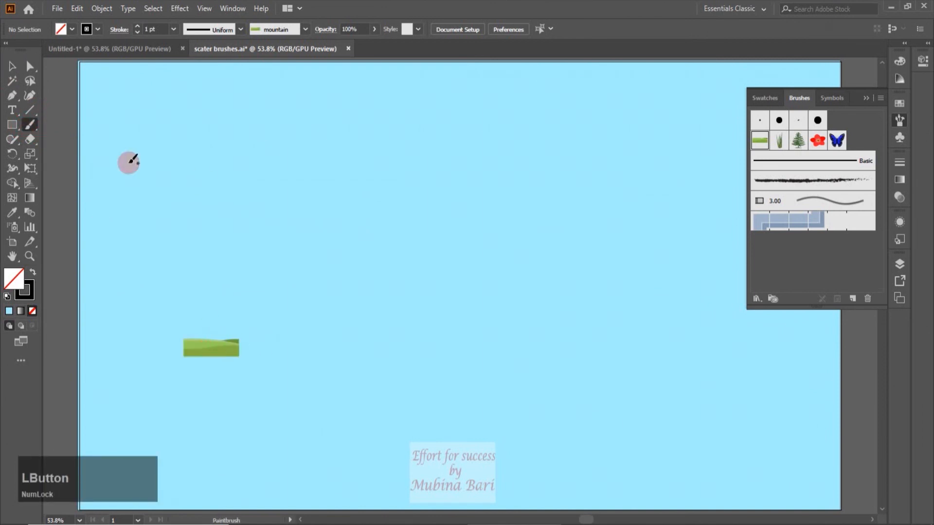
click(12, 65)
click(211, 335)
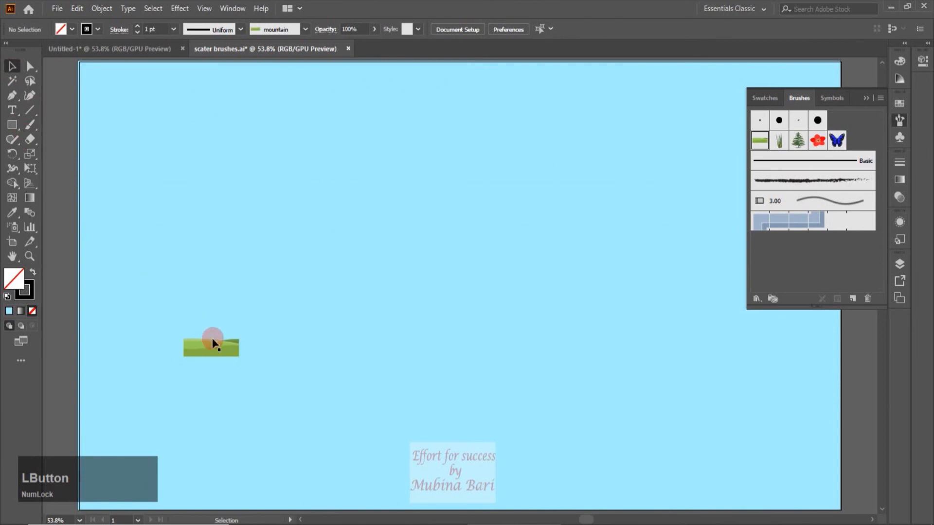
drag(213, 343, 190, 339)
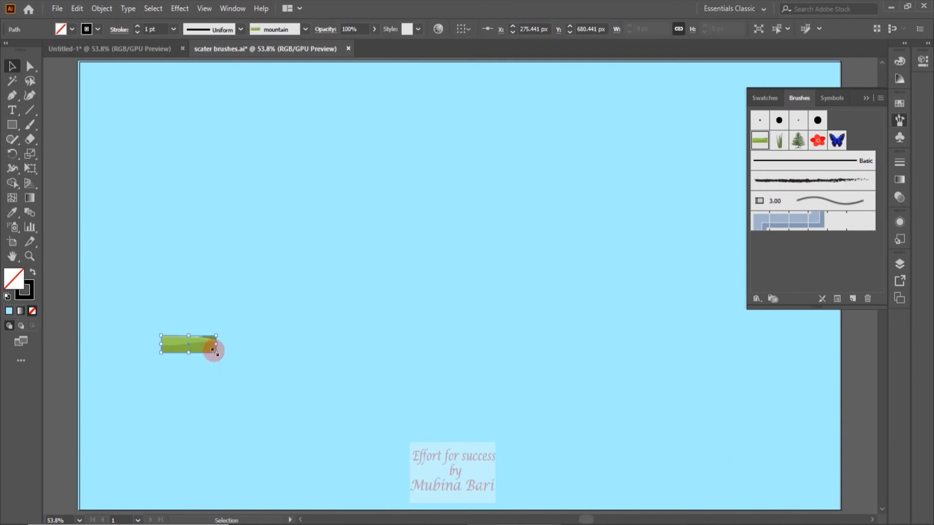
mouse_move(214, 351)
mouse_down()
mouse_move(690, 486)
mouse_move(782, 493)
mouse_up()
drag(781, 492, 810, 496)
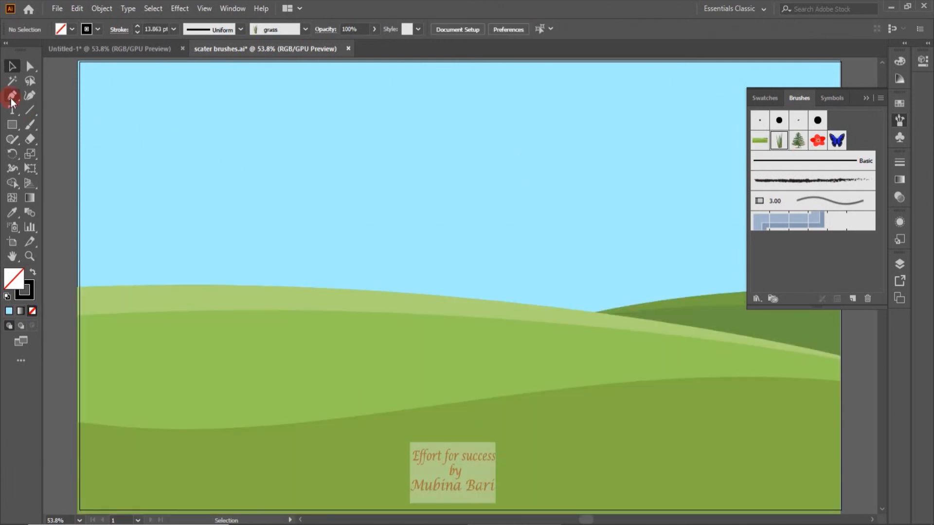
Step: Draw a straight horizontal line with the Pen tool from edge to edge across the lower part of the hills
click(12, 96)
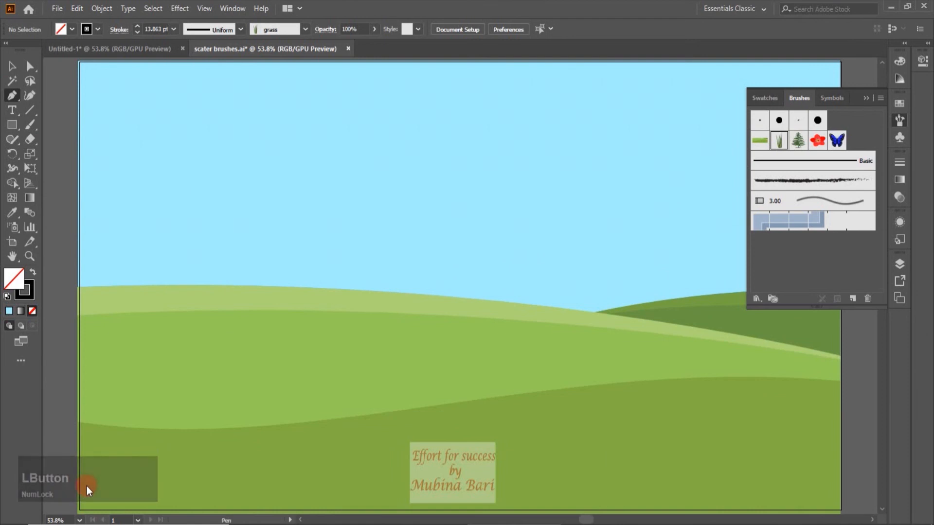
click(79, 448)
click(834, 443)
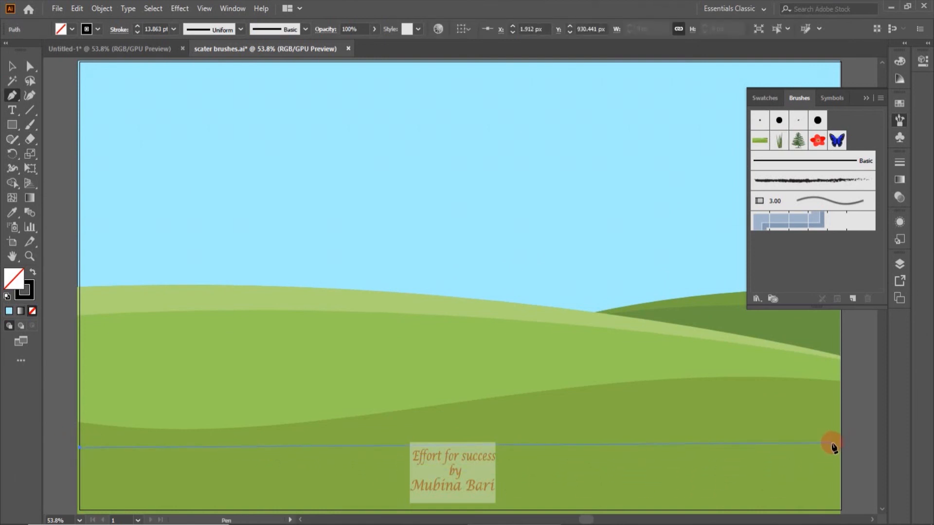
key(Num_Lock)
shift+click(840, 444)
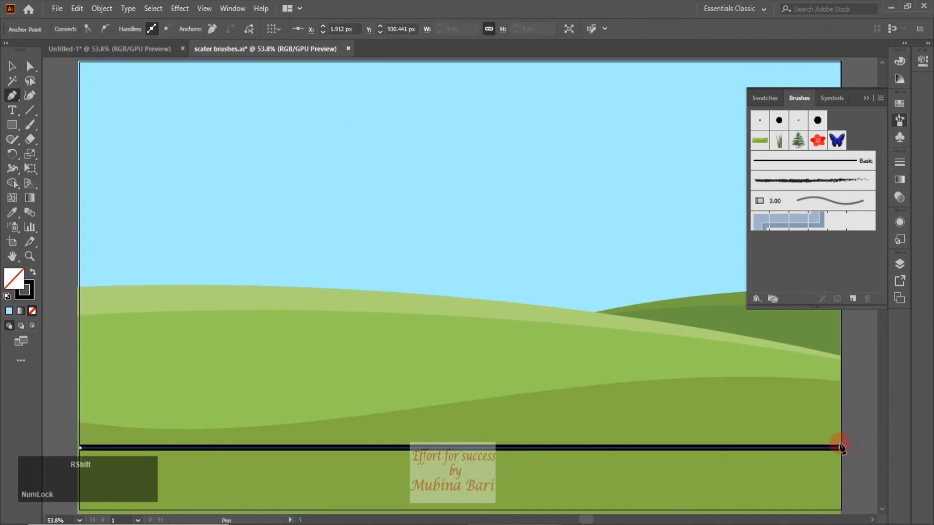
Step: Reset the line to the default fill and stroke and apply the grass scatter brush to it
click(7, 297)
click(12, 66)
click(780, 142)
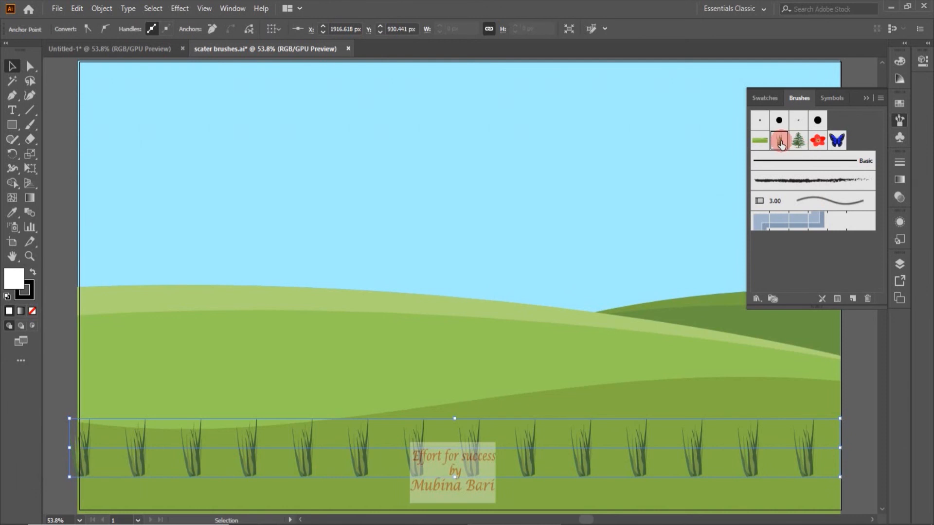
Step: Set the grass brush spacing to 42% and apply the change to the existing strokes
double_click(779, 140)
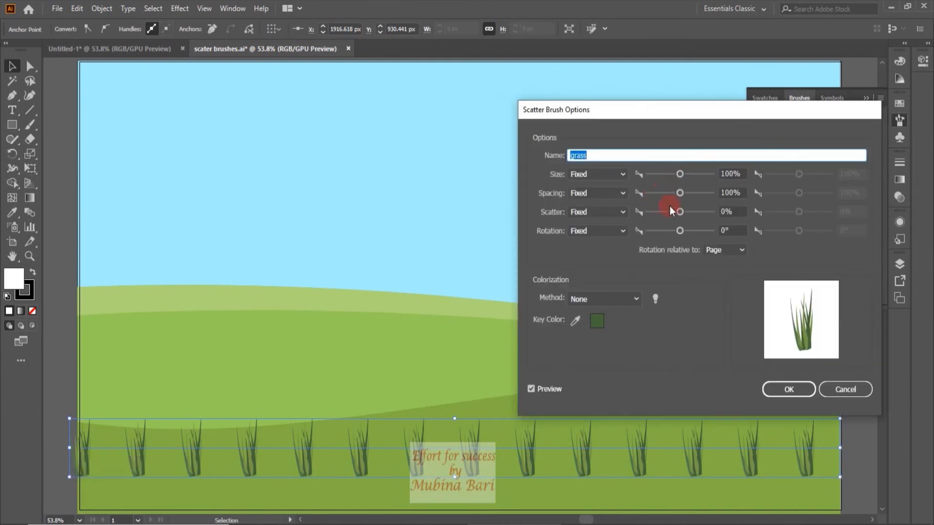
drag(680, 196, 658, 194)
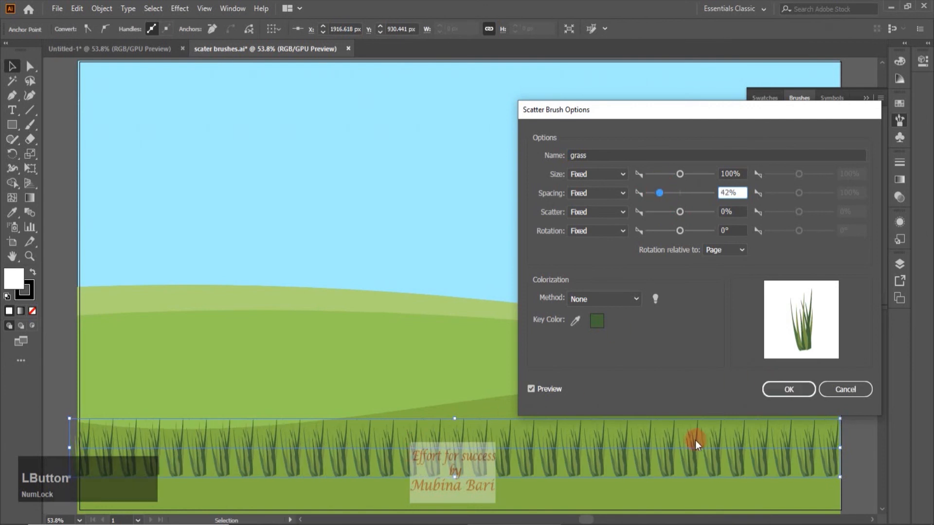
click(787, 390)
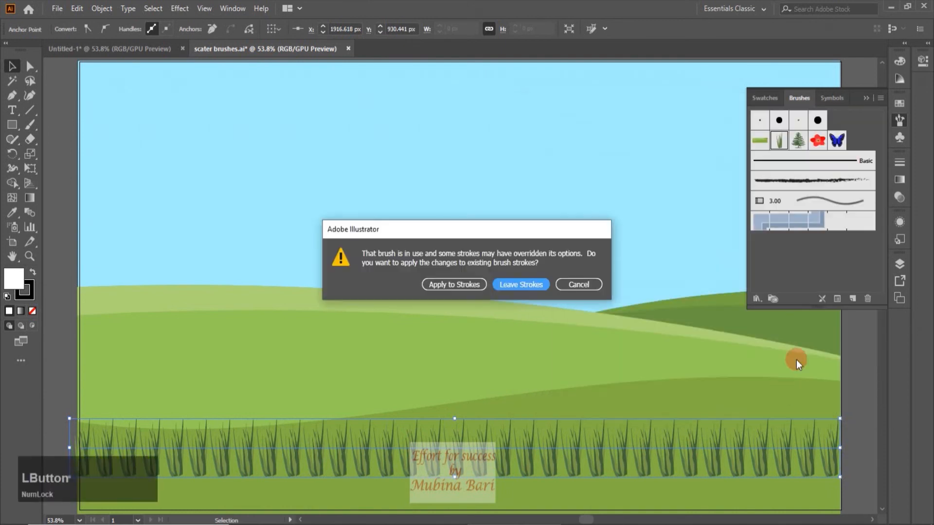
click(478, 284)
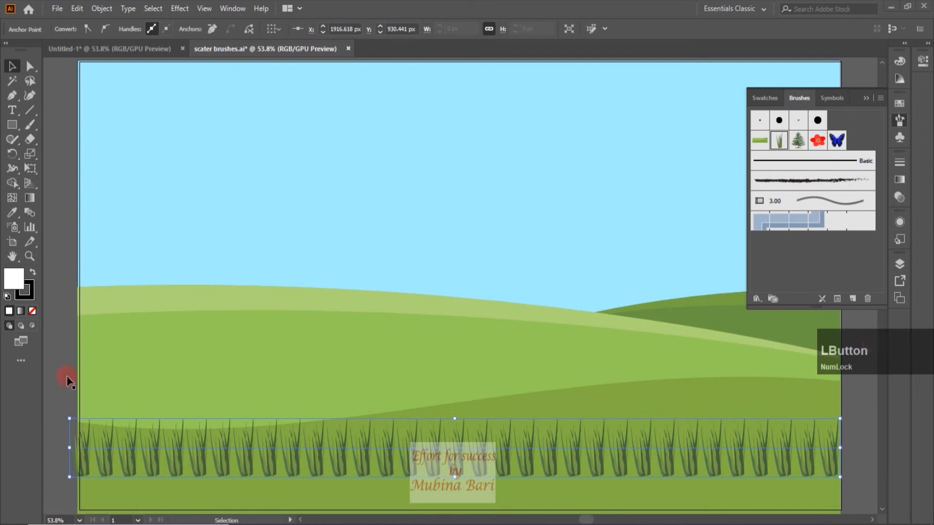
Step: Paint several overlapping grass strokes along the bottom of the artboard with the grass brush to thicken the foreground
click(28, 127)
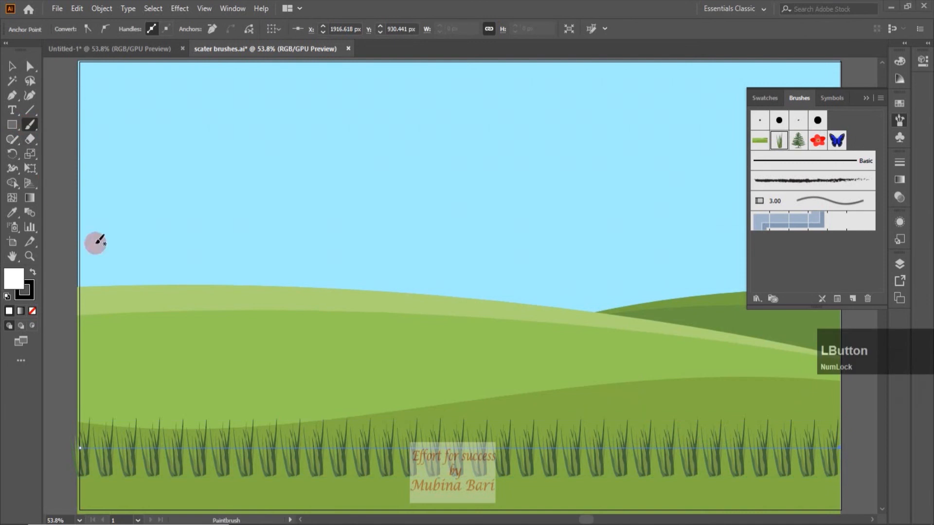
click(780, 142)
click(781, 143)
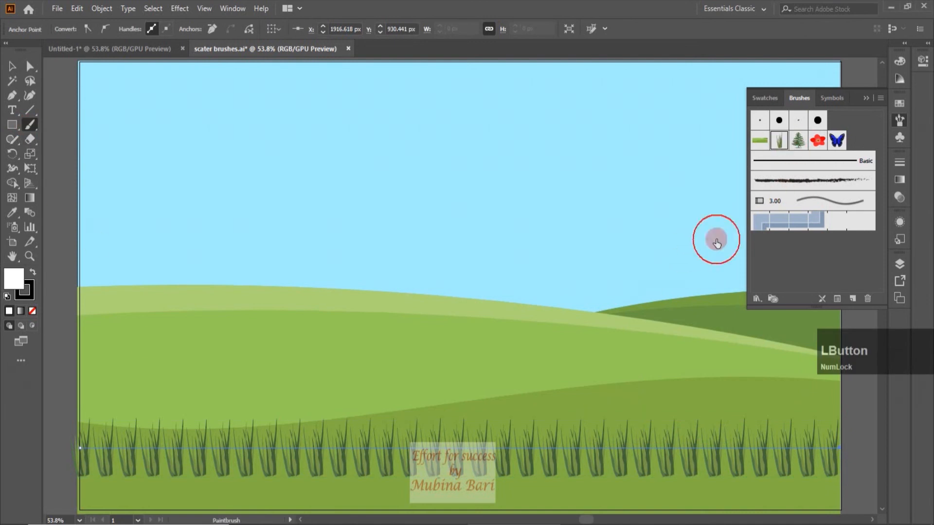
mouse_move(83, 479)
mouse_down()
mouse_move(607, 483)
mouse_move(808, 472)
mouse_move(836, 479)
mouse_up()
mouse_move(104, 474)
mouse_down()
mouse_move(577, 476)
mouse_move(711, 455)
mouse_up()
mouse_move(146, 486)
mouse_down()
mouse_move(301, 502)
mouse_move(459, 501)
mouse_up()
drag(85, 497, 291, 509)
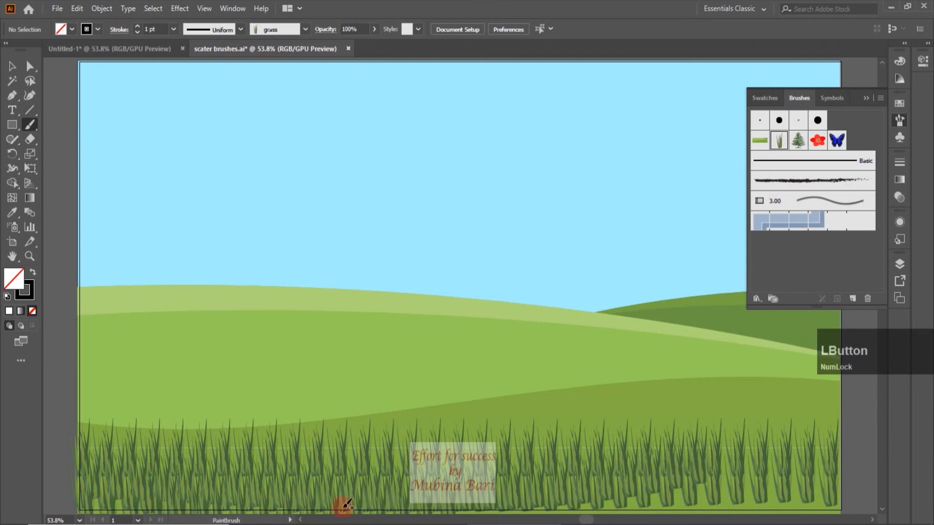
mouse_move(466, 488)
mouse_down()
mouse_move(724, 494)
mouse_move(578, 511)
mouse_move(803, 484)
mouse_move(738, 492)
mouse_move(582, 481)
mouse_move(804, 466)
mouse_up()
key(v)
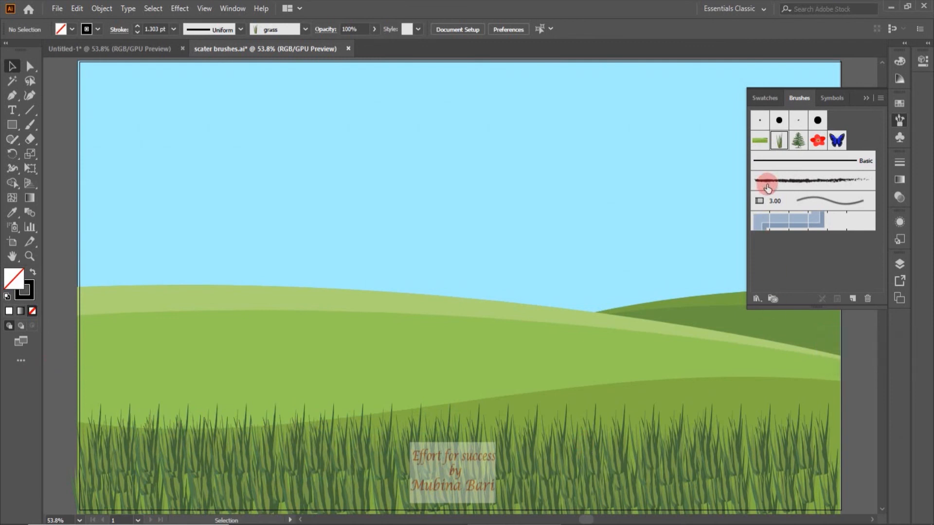
Step: Paint a single tree on the left side of the light green hill with the tree scatter brush
click(798, 142)
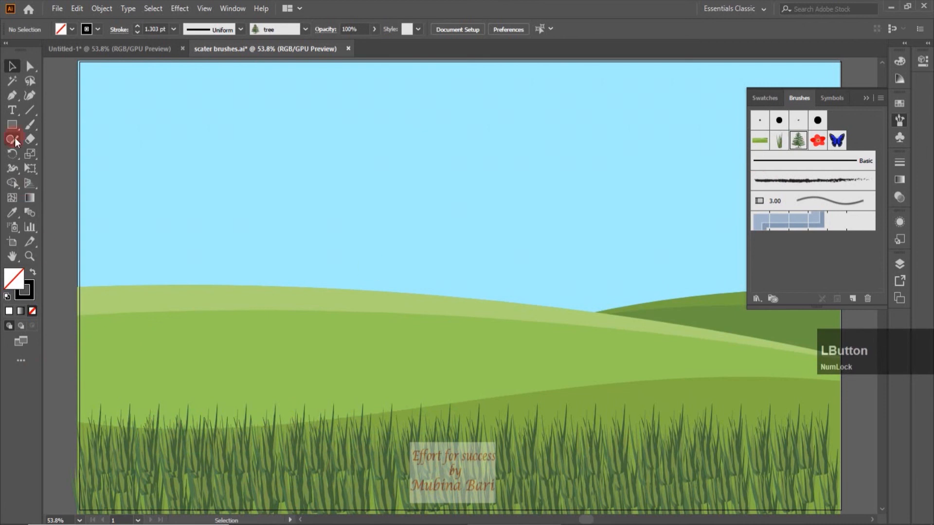
click(25, 124)
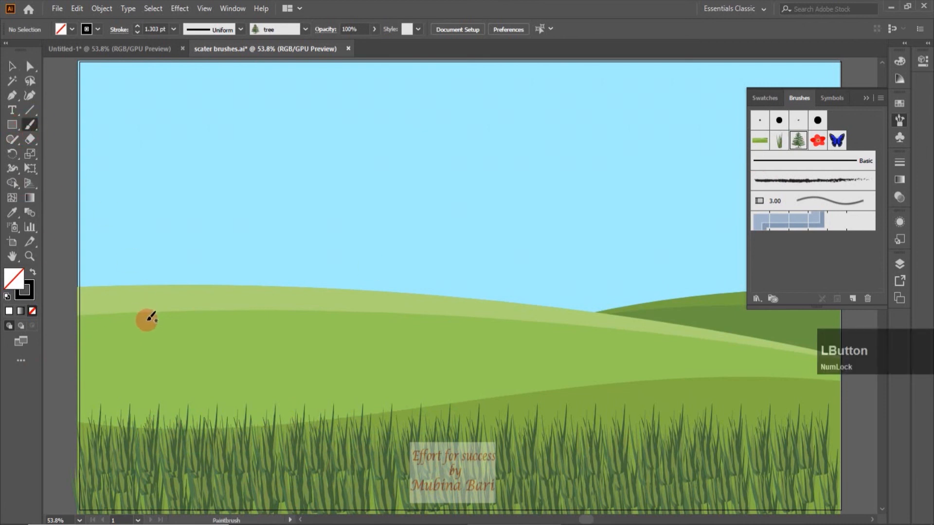
click(134, 348)
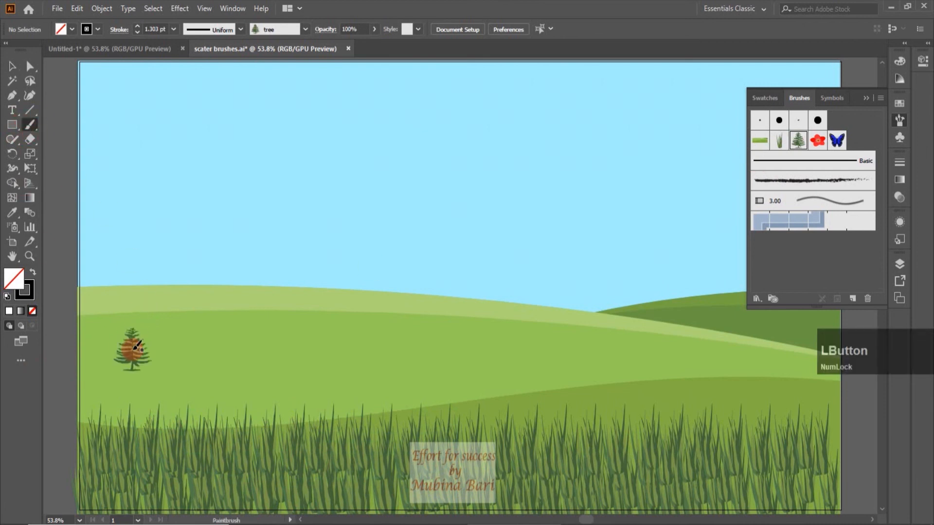
Step: Enlarge the painted tree to about three times its size and move it up to the hill's crest near the artboard's left edge
click(20, 64)
click(136, 345)
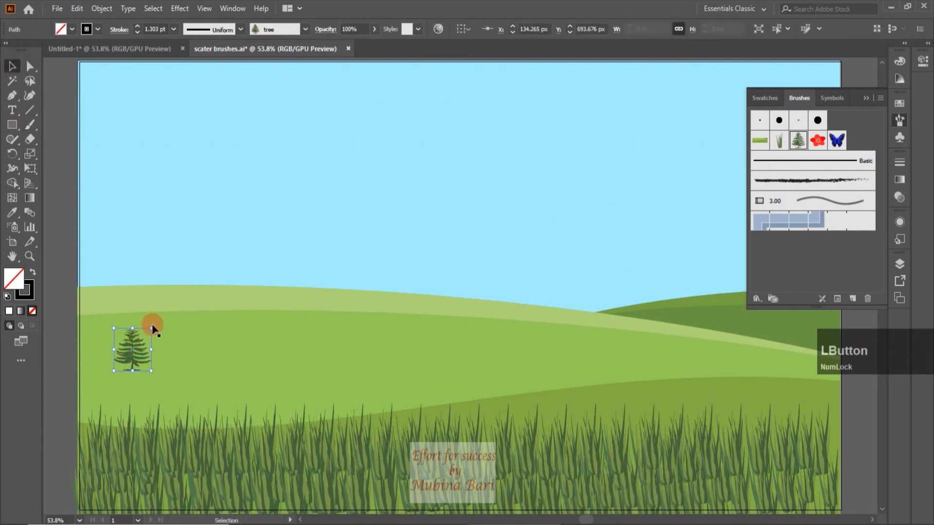
drag(151, 329, 191, 221)
drag(139, 285, 126, 253)
click(129, 295)
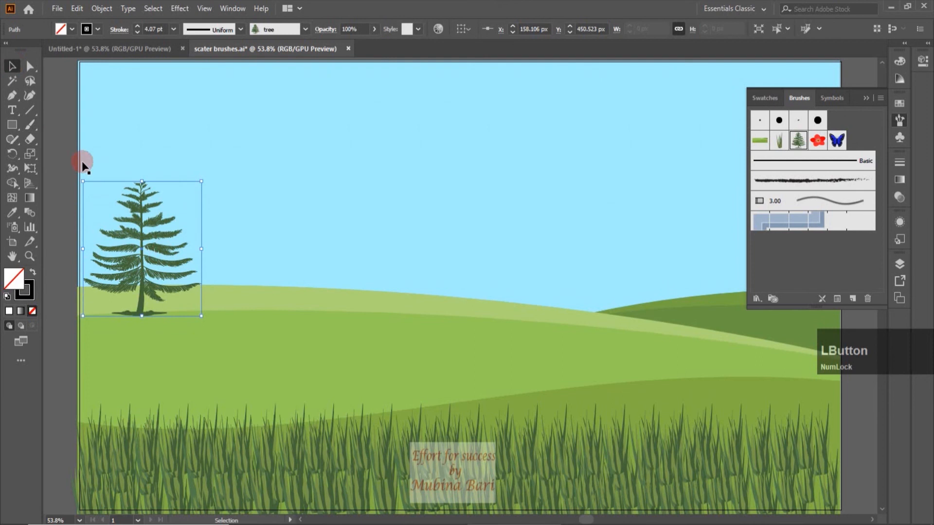
click(83, 166)
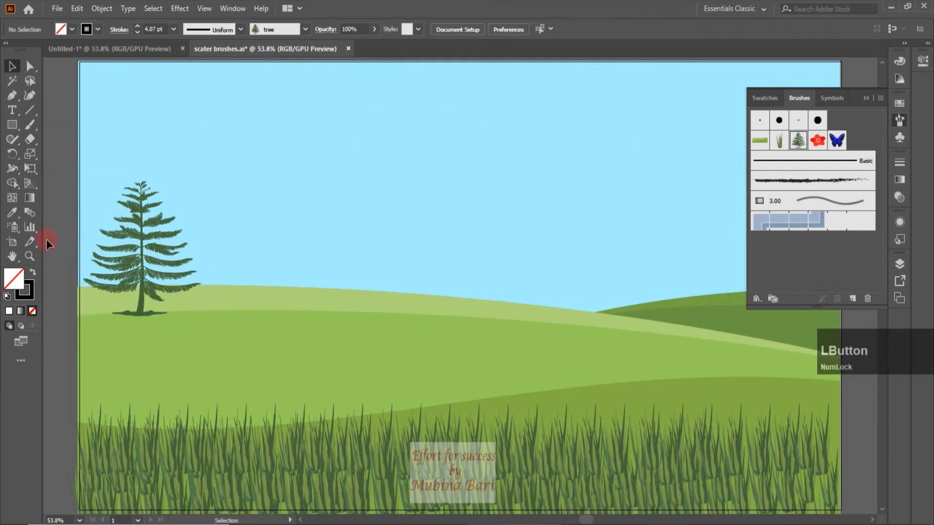
Step: Paint a second tree beside the first with the tree brush, shrink it to about half size and place it on the hill's crest
click(29, 125)
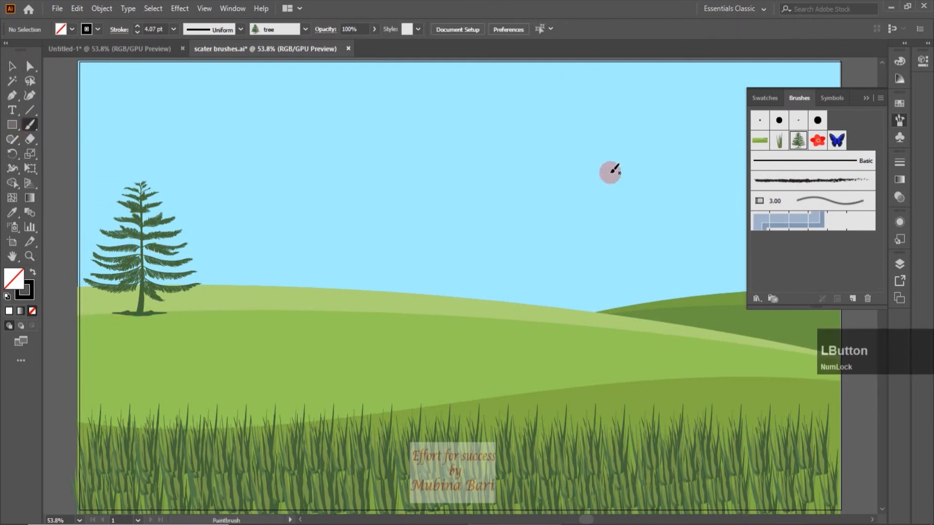
click(792, 146)
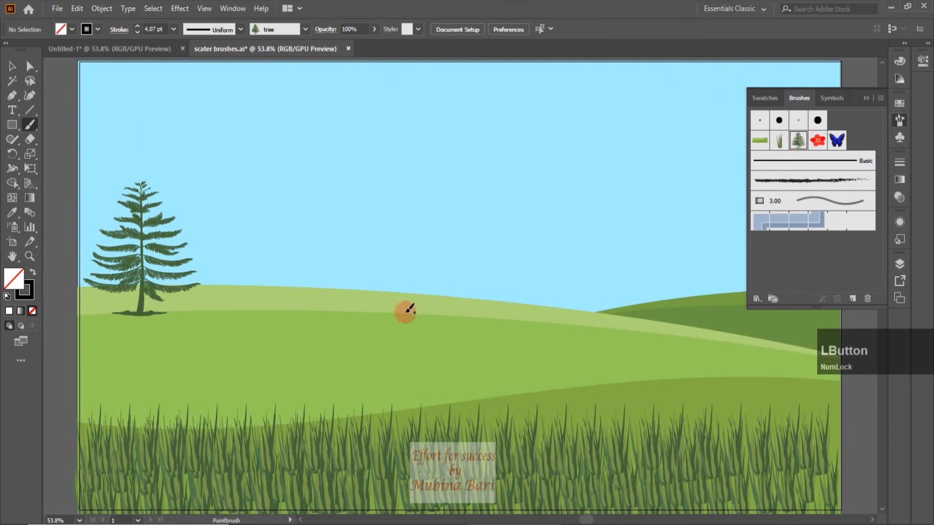
drag(202, 319, 203, 319)
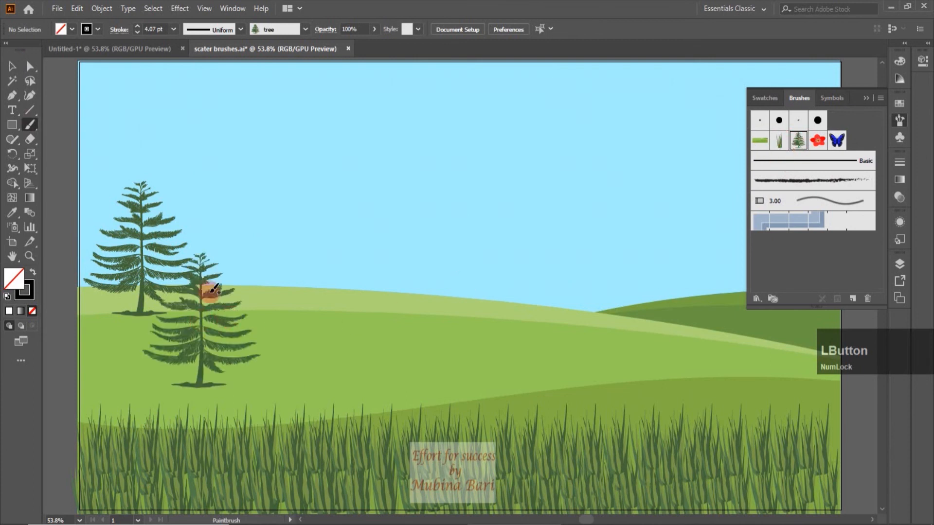
click(12, 67)
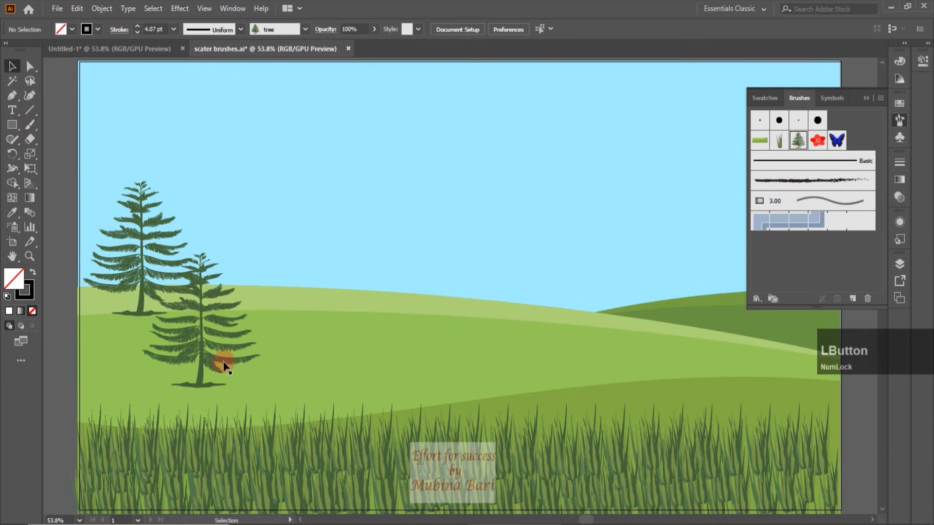
click(221, 358)
drag(258, 253, 208, 330)
mouse_move(179, 358)
mouse_down()
mouse_move(215, 296)
mouse_move(249, 272)
mouse_up()
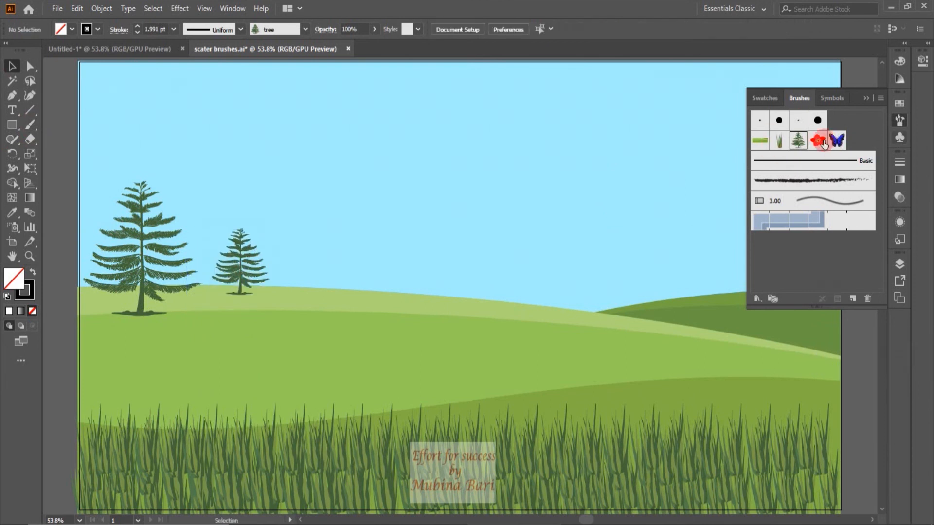
Step: Set the flower scatter brush's size to Random, ranging from 35% to 100%
double_click(820, 141)
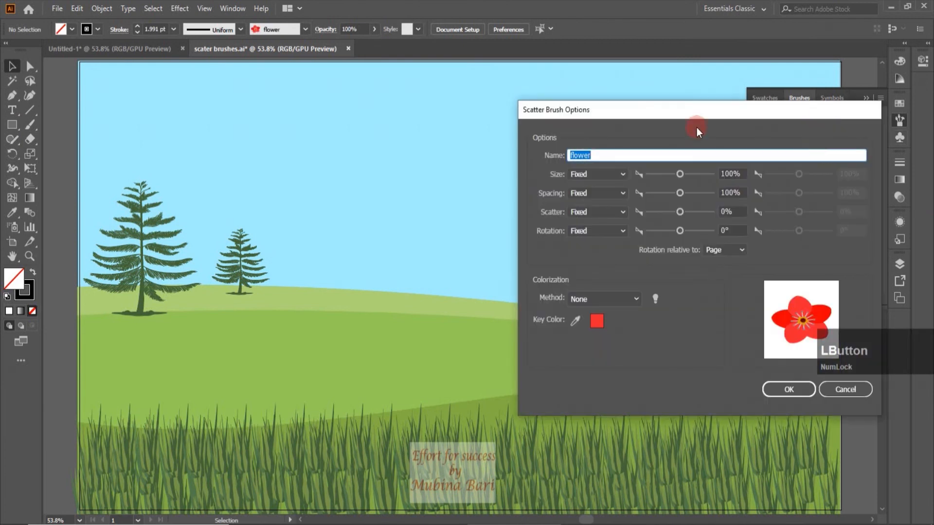
drag(687, 113, 570, 133)
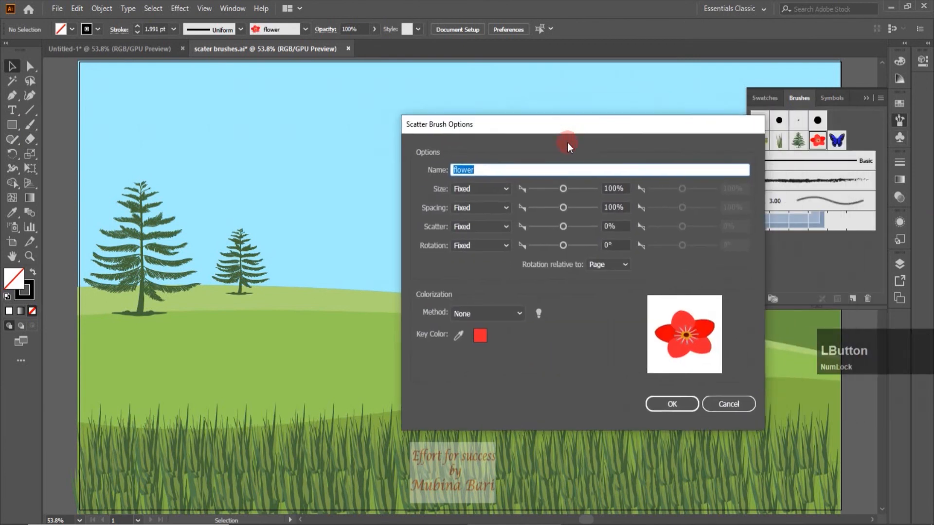
click(505, 189)
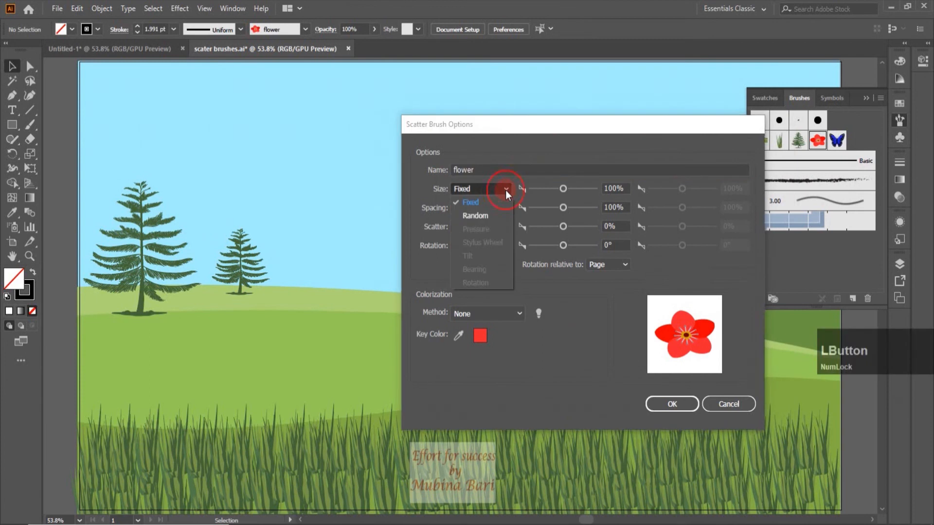
click(484, 217)
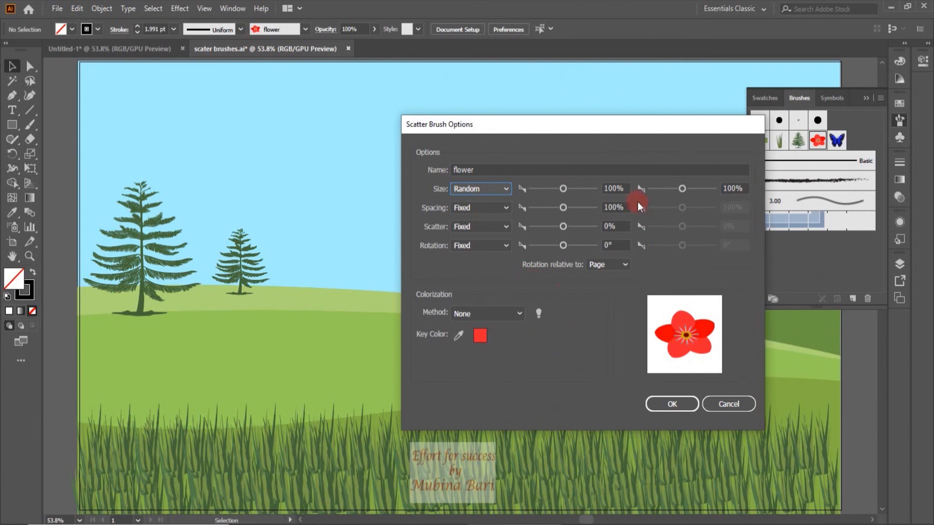
drag(681, 189, 662, 199)
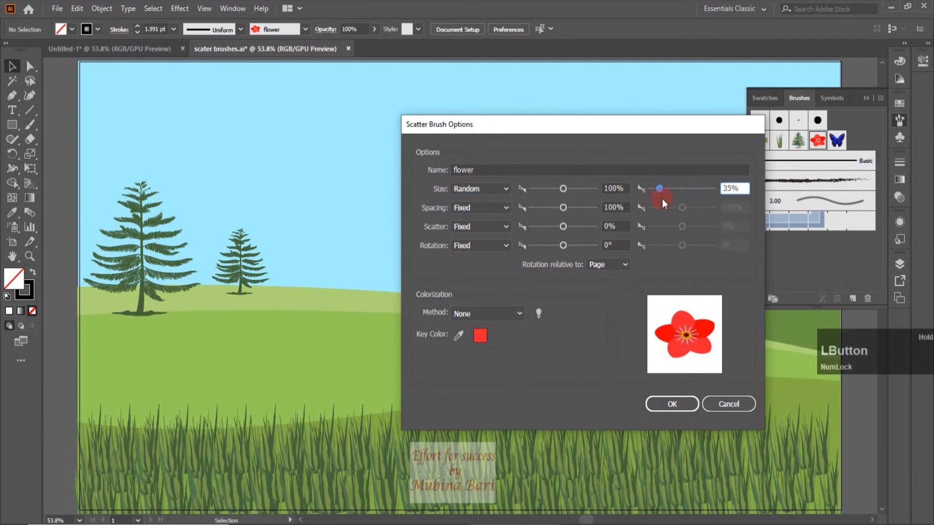
click(687, 403)
Step: Paint nine single flowers with the flower brush in a row along the top of the grass, from left to right
click(37, 126)
click(30, 124)
click(819, 142)
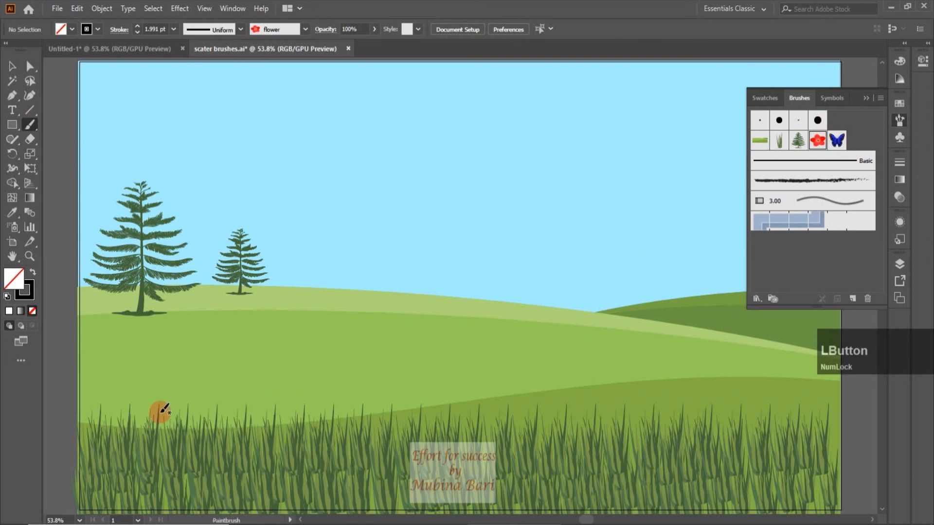
drag(156, 409, 136, 403)
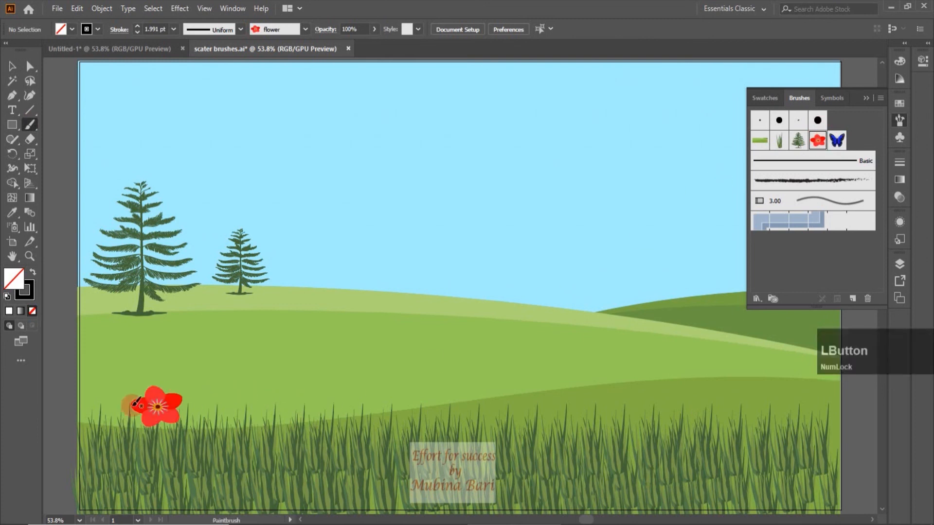
click(245, 408)
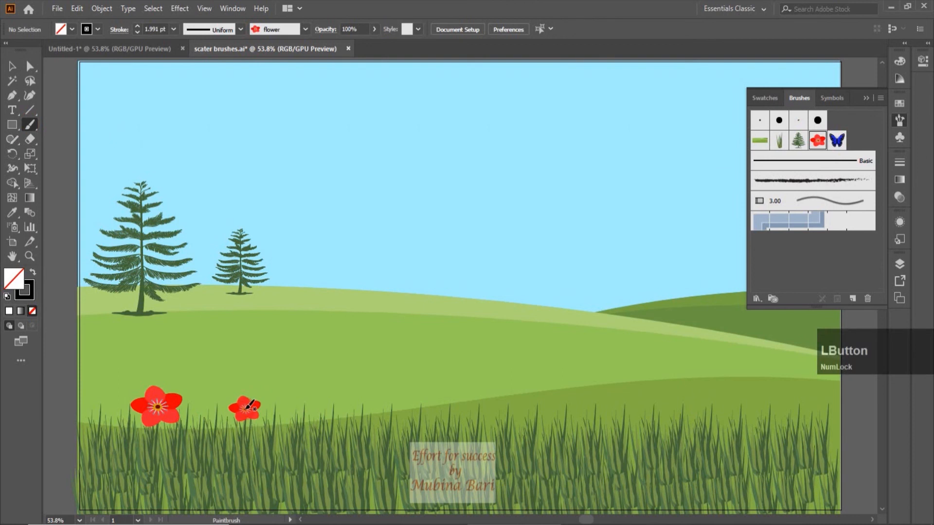
click(365, 406)
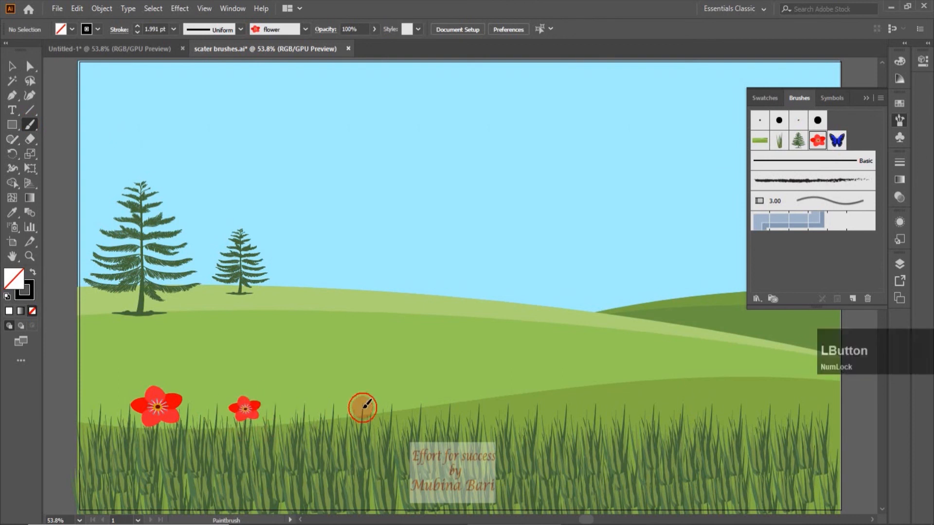
click(453, 406)
click(540, 407)
click(627, 409)
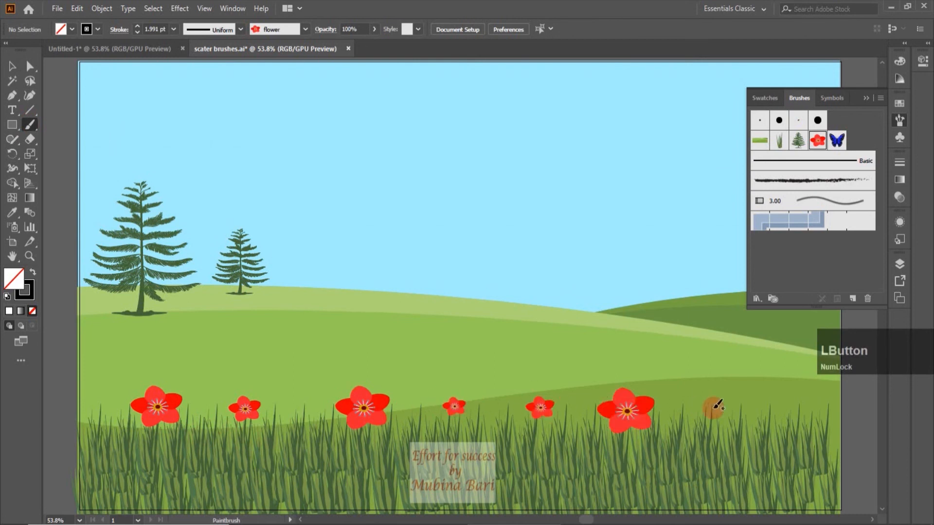
click(713, 408)
click(768, 414)
click(833, 403)
Step: Enlarge the leftmost flower slightly and move it a little down and left into the grass
key(v)
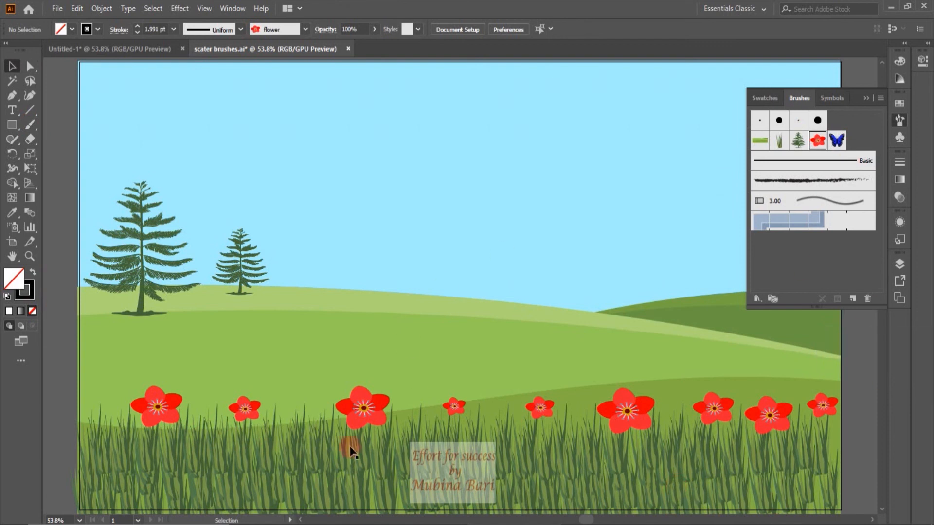
mouse_move(167, 407)
mouse_down()
mouse_move(184, 403)
mouse_move(217, 359)
mouse_move(190, 391)
mouse_move(200, 407)
mouse_up()
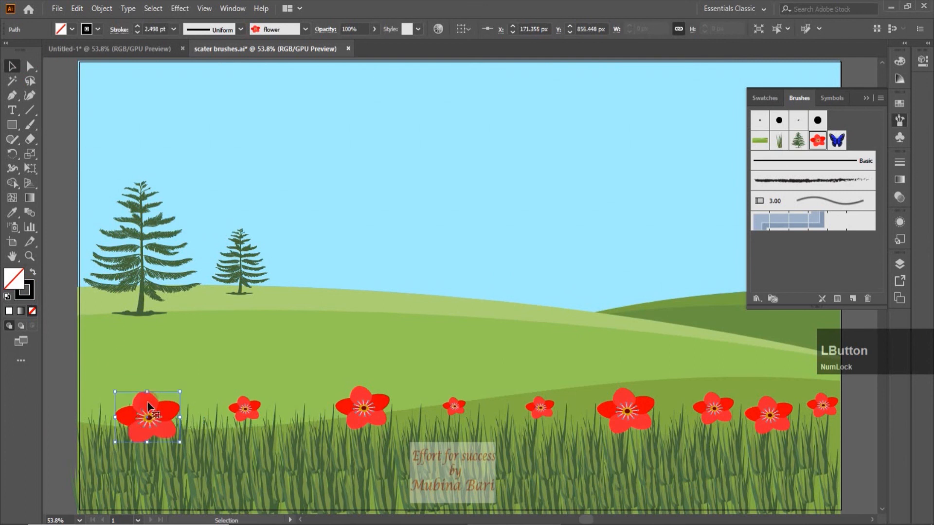
click(53, 370)
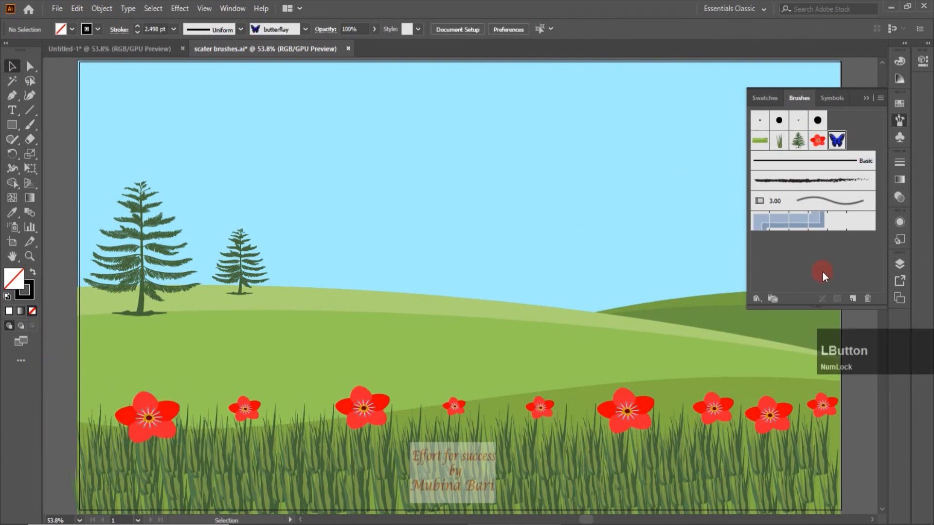
Step: Set the butterfly scatter brush's size to Random from 25% to 100% and its rotation to Random from 0° to 70°
double_click(844, 141)
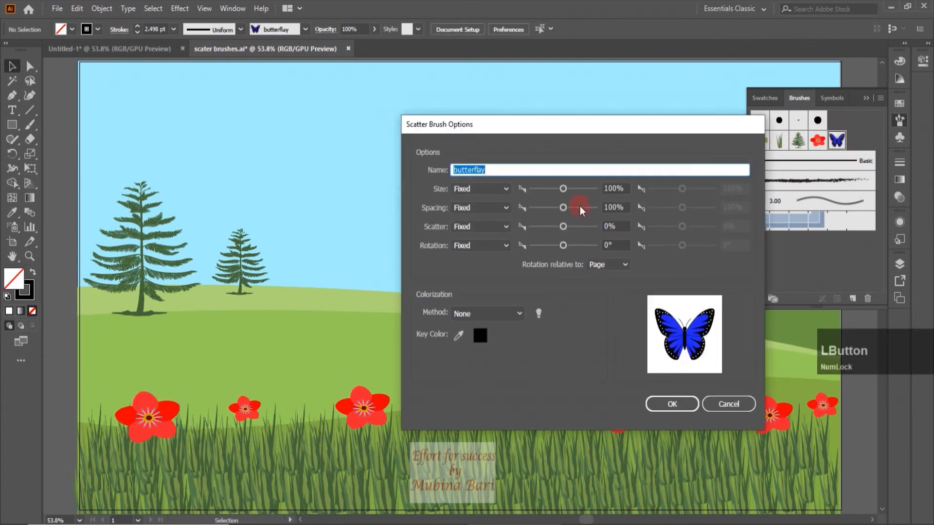
click(504, 188)
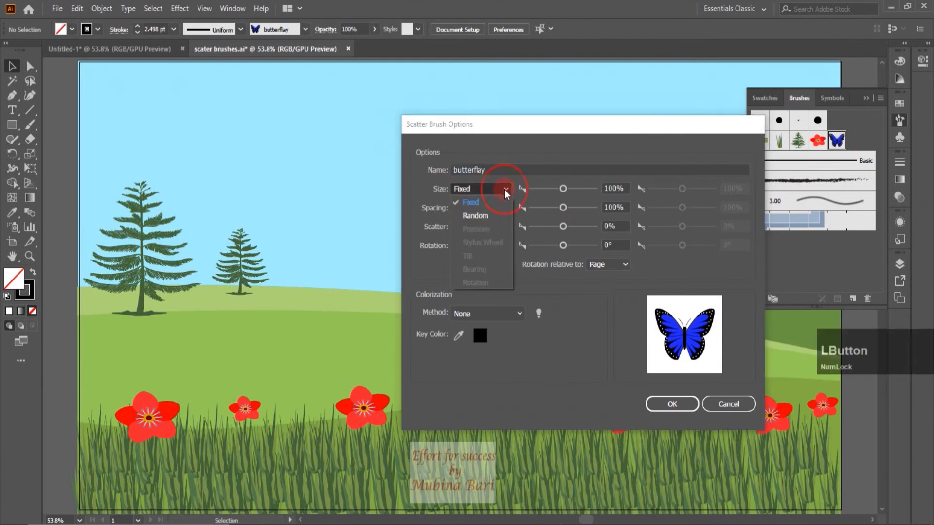
click(488, 217)
drag(687, 188, 656, 199)
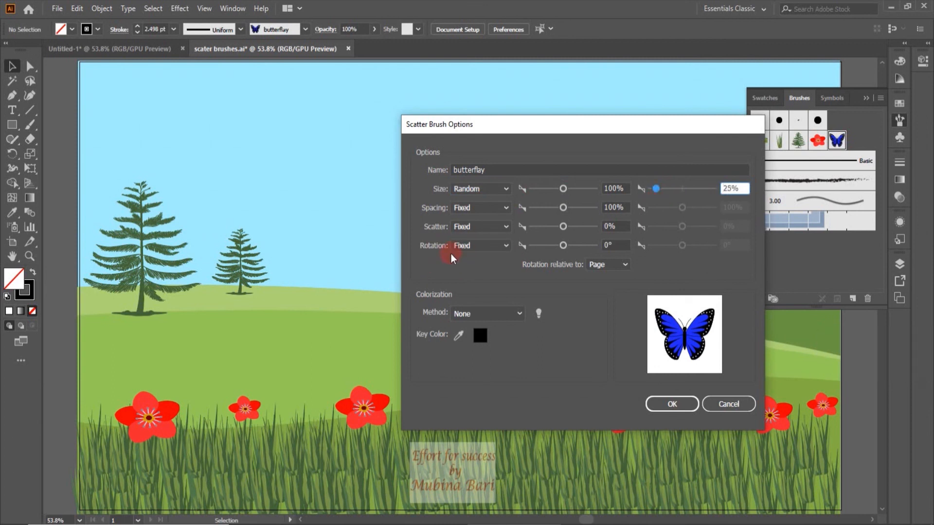
click(509, 242)
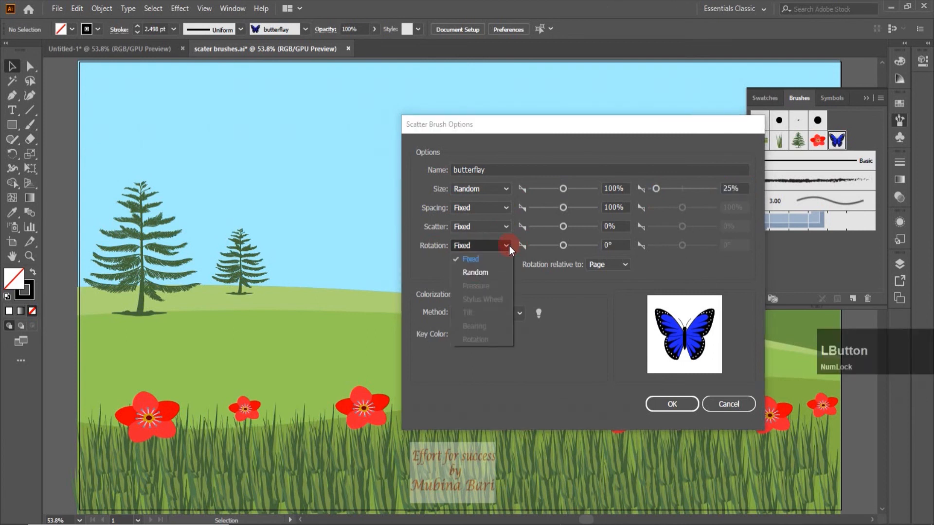
click(472, 274)
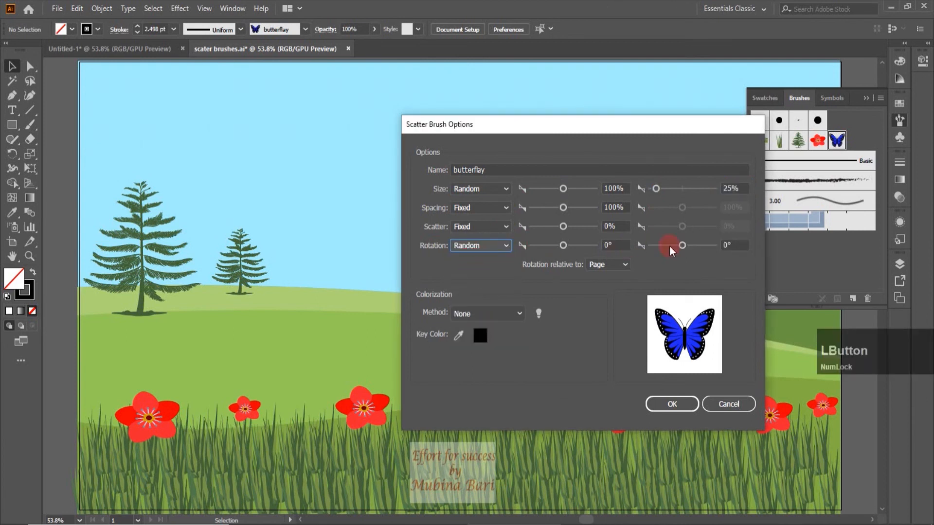
mouse_move(682, 247)
mouse_down()
mouse_move(667, 256)
mouse_move(695, 250)
mouse_up()
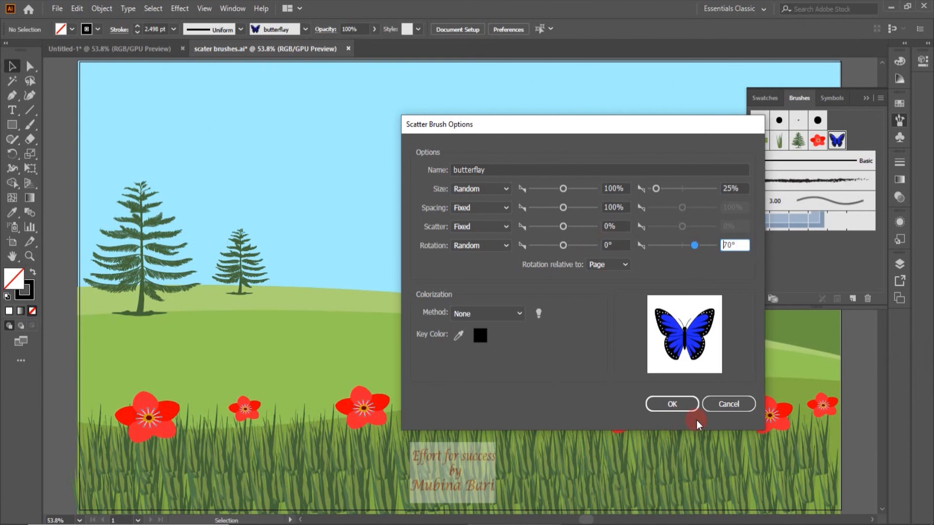
click(676, 404)
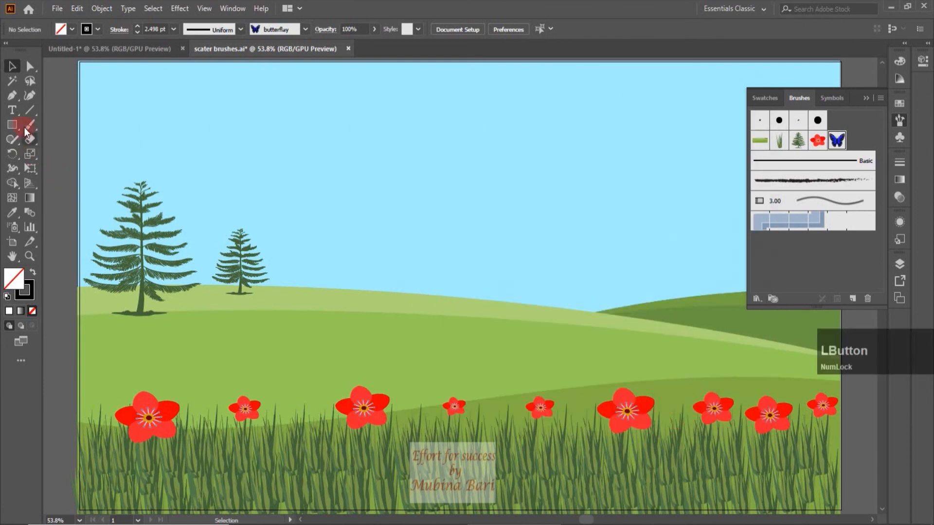
Step: Paint freehand strokes with the butterfly brush to scatter butterflies from the leftmost flower across the hills and up into the sky
click(28, 125)
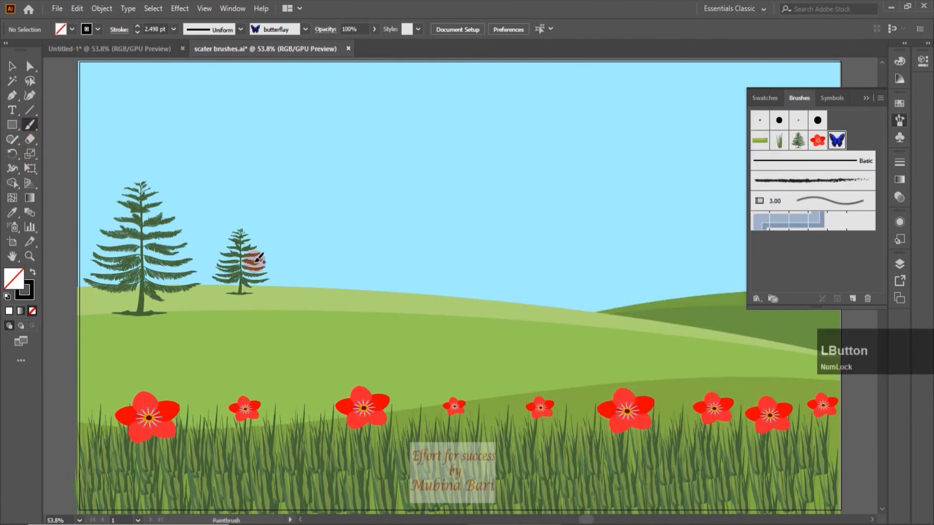
mouse_move(176, 391)
mouse_down()
mouse_move(397, 326)
mouse_move(391, 288)
mouse_up()
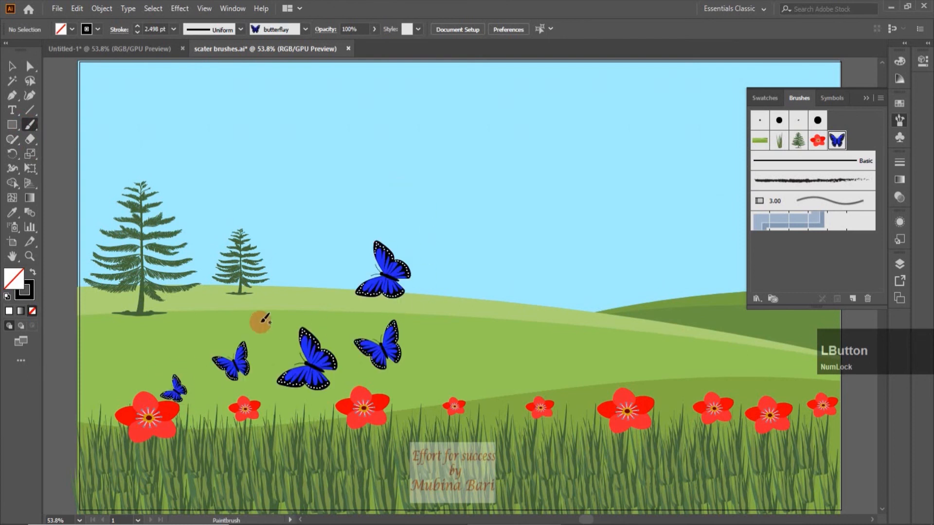
click(247, 333)
key(ctrl+z)
mouse_move(262, 320)
mouse_down()
mouse_move(286, 256)
mouse_move(396, 129)
mouse_move(260, 298)
mouse_move(355, 299)
mouse_move(314, 291)
mouse_move(261, 305)
mouse_move(185, 287)
mouse_up()
key(v)
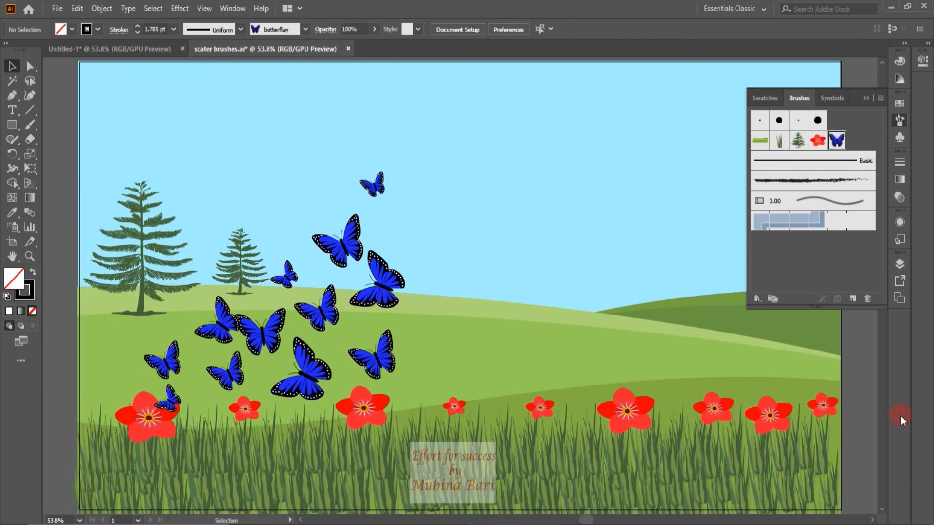
Step: Open the brush type choices for creating a new brush
click(853, 299)
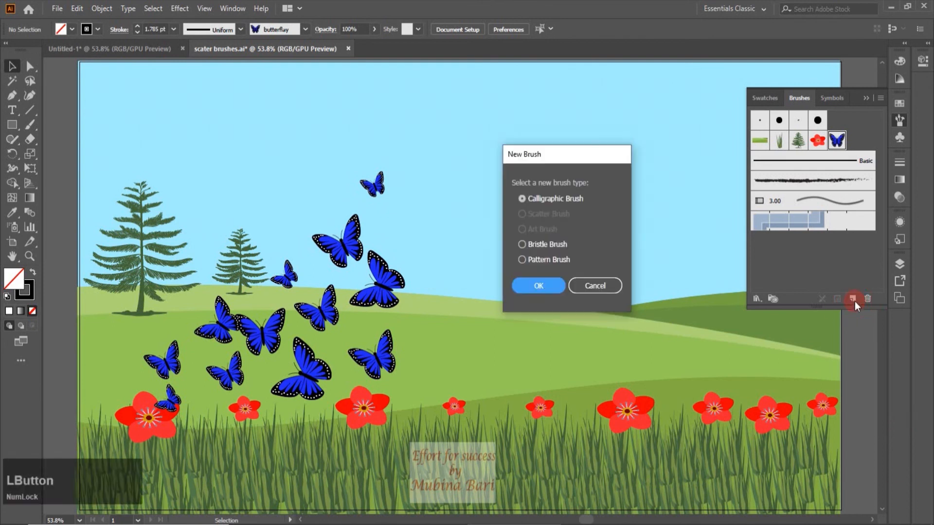